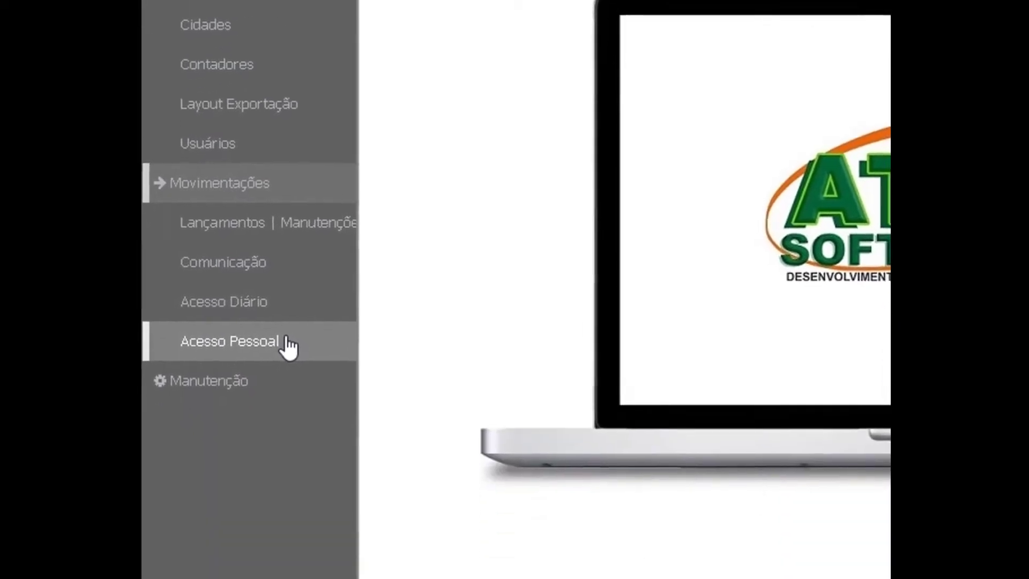
Expand Manutenção to show Equipamentos, Situação de Funcionários and Configurações Gerais.
click(252, 262)
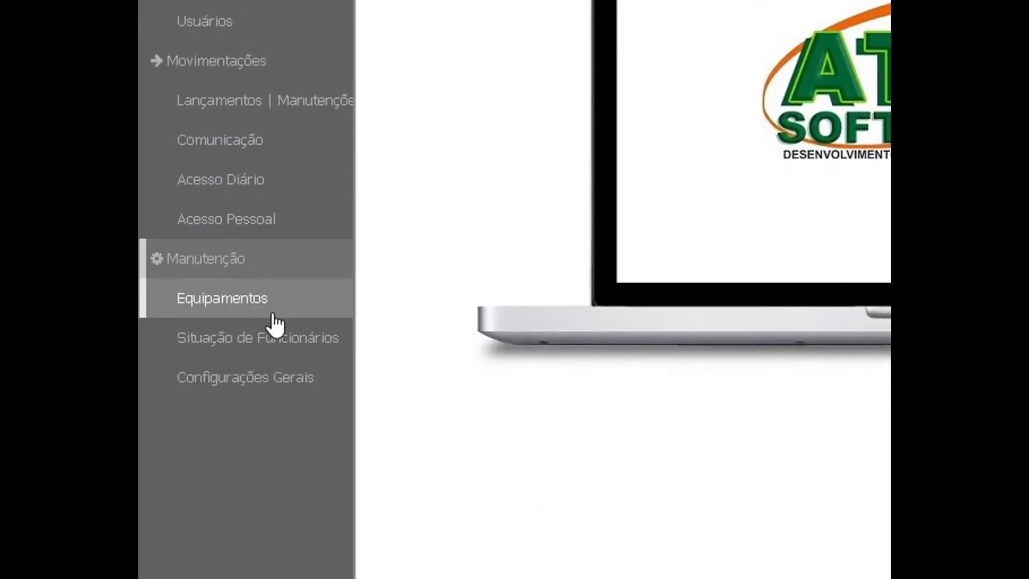
click(277, 341)
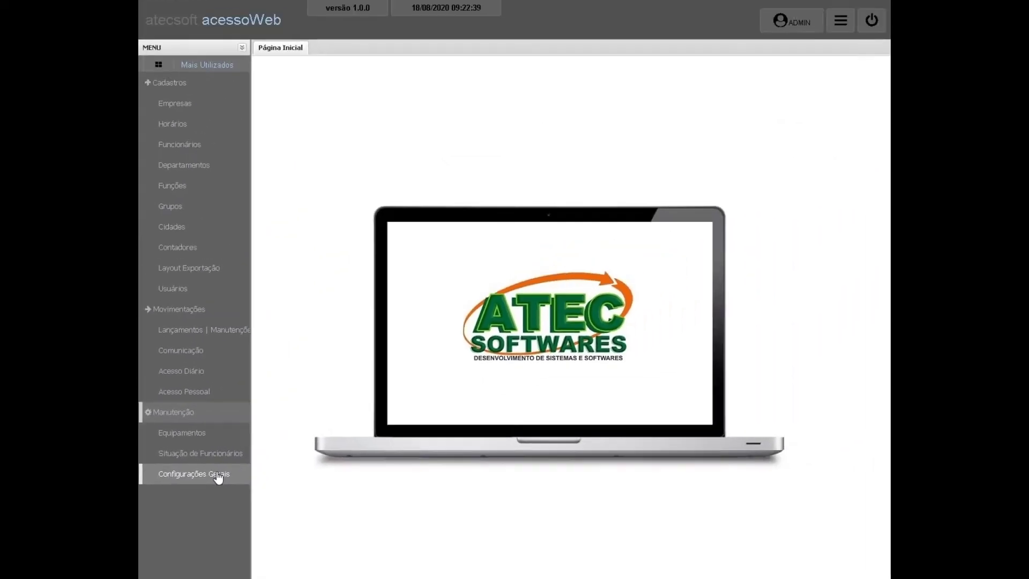
Enter the general settings with the password and review the Funcionário titles, report options and modules.
click(218, 475)
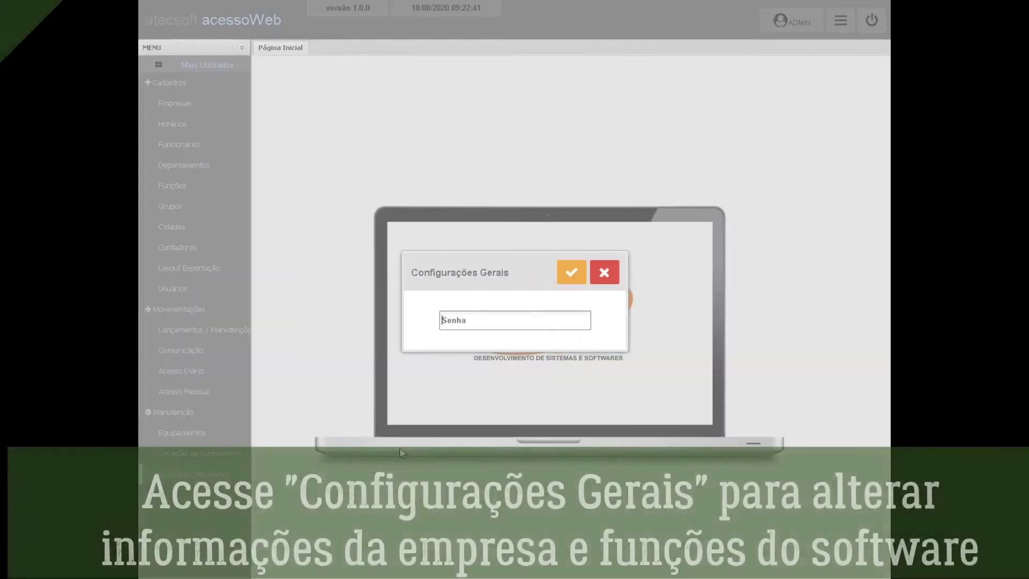
text(••)
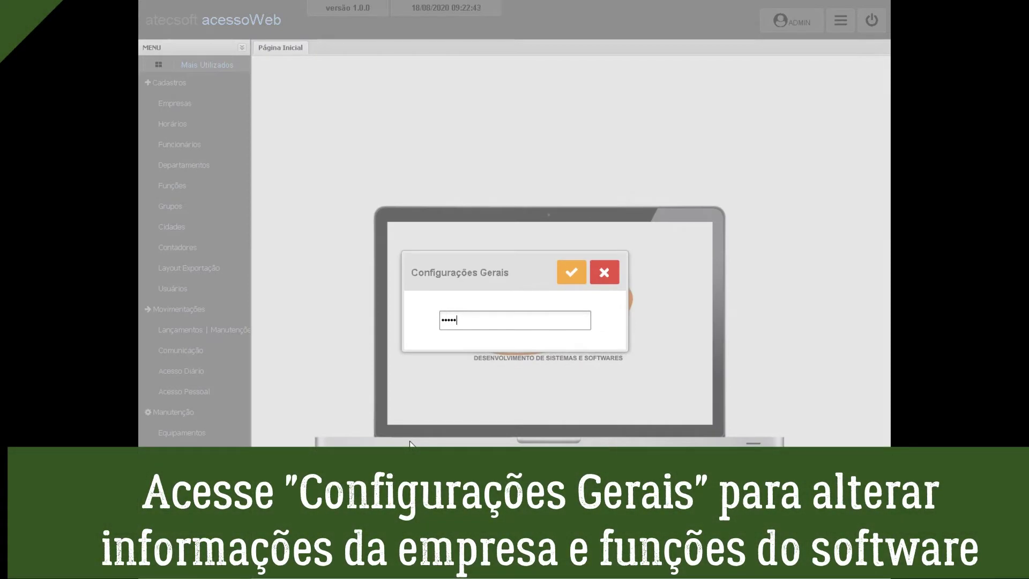
key(Return)
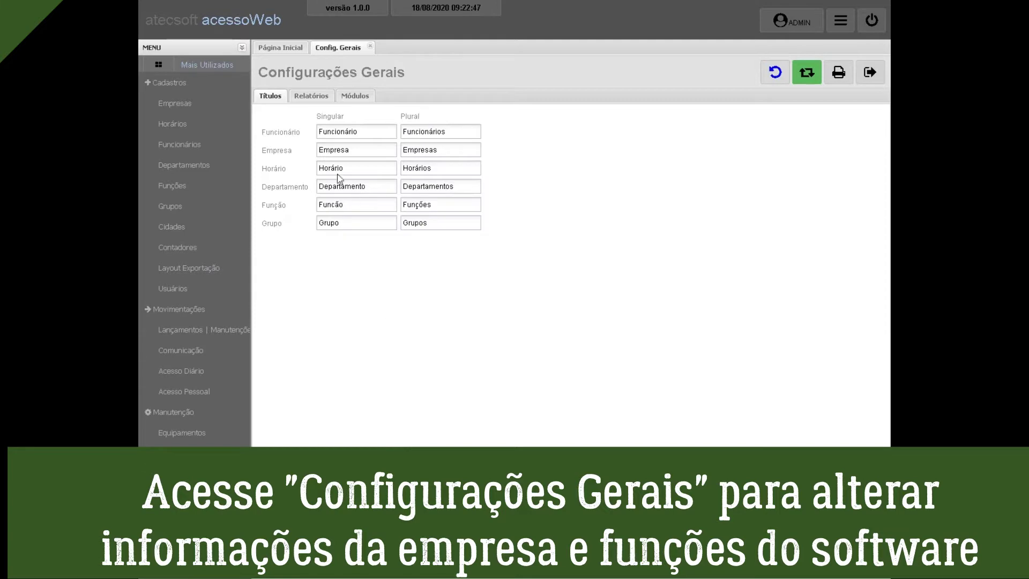
double_click(320, 133)
drag(449, 132, 410, 133)
drag(370, 184, 356, 184)
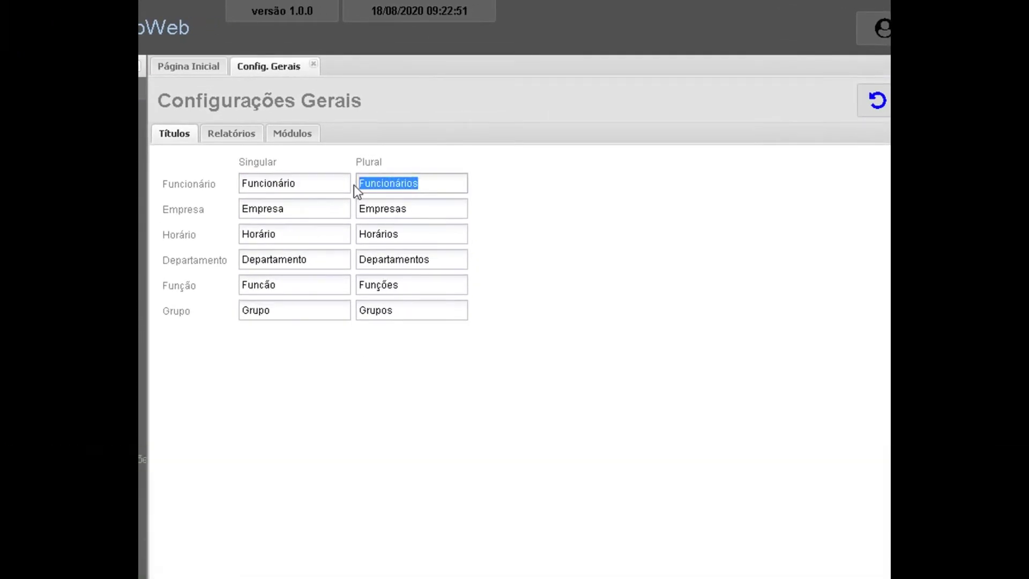
click(234, 136)
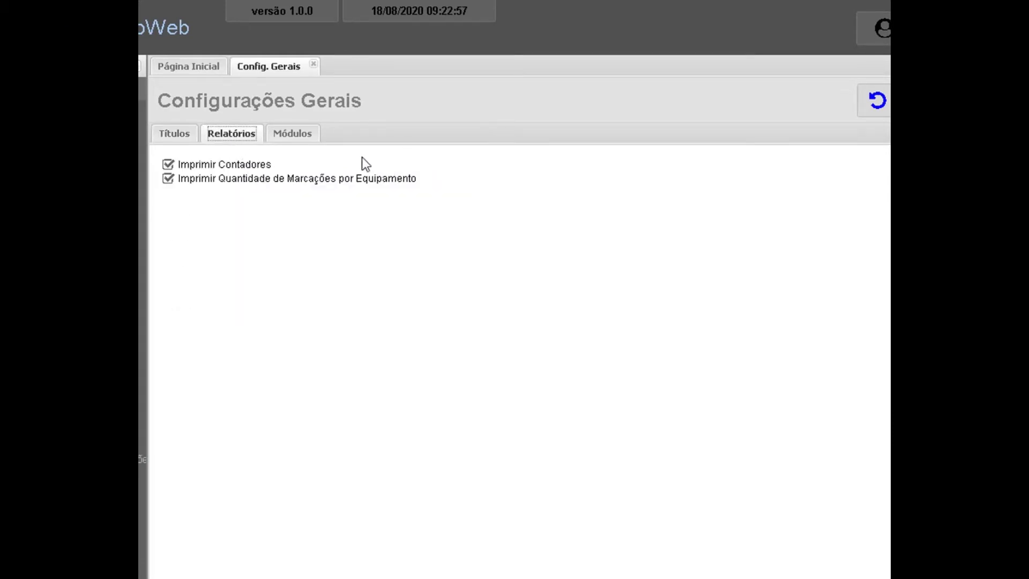
click(294, 135)
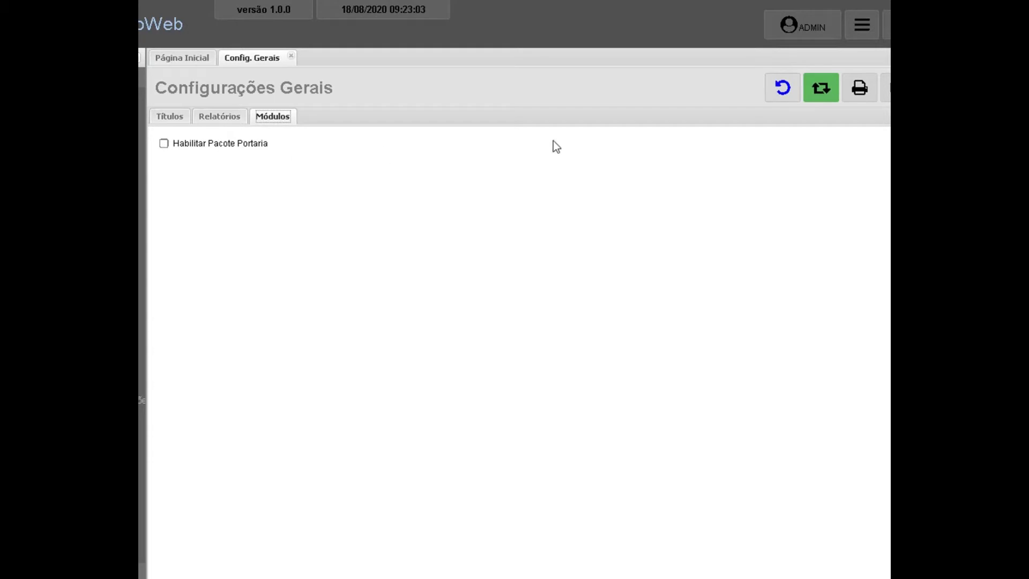
Enable Habilitar Pacote Portaria under Módulos, save, and close the general settings.
click(783, 87)
click(164, 143)
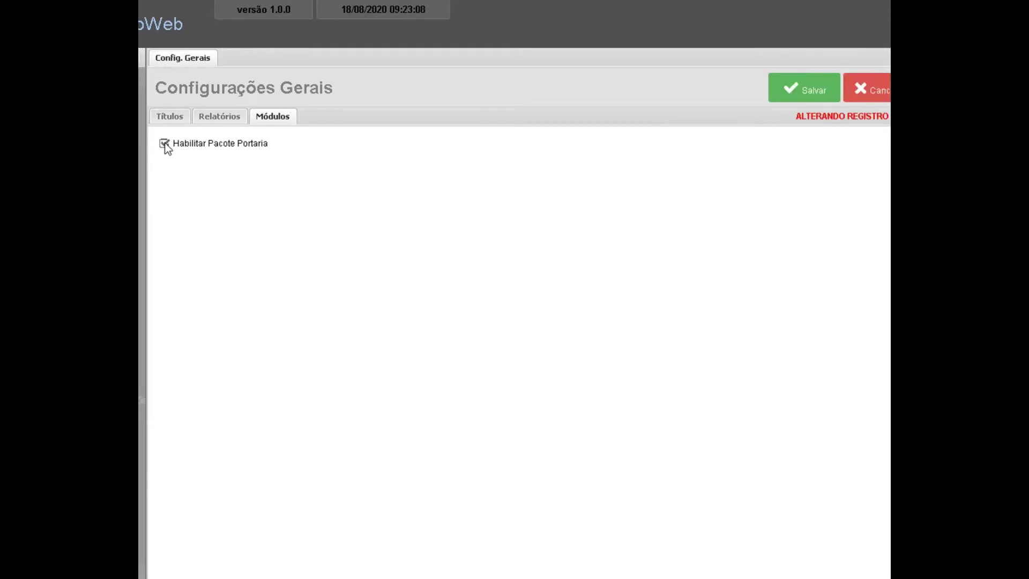
click(804, 90)
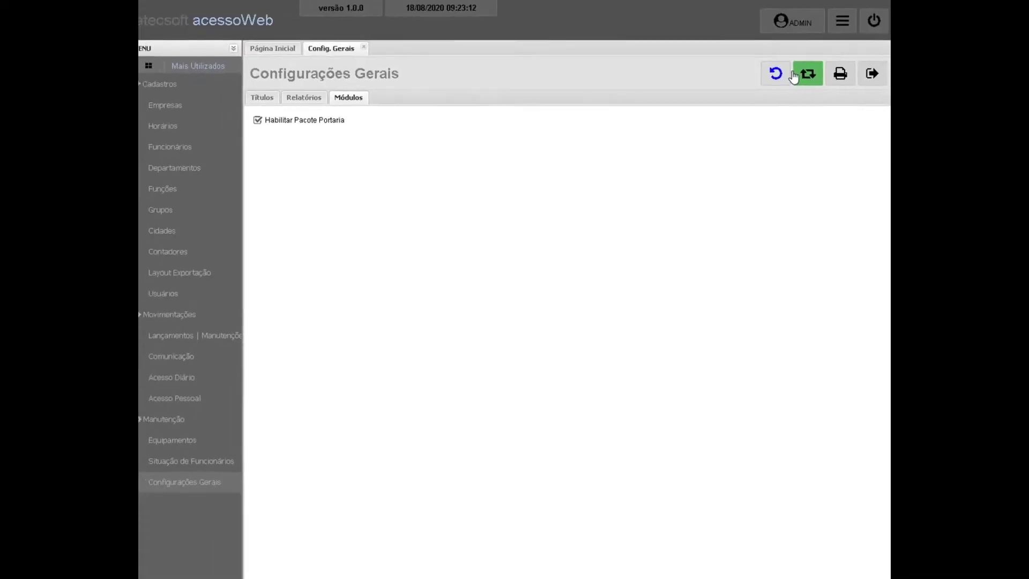
click(870, 73)
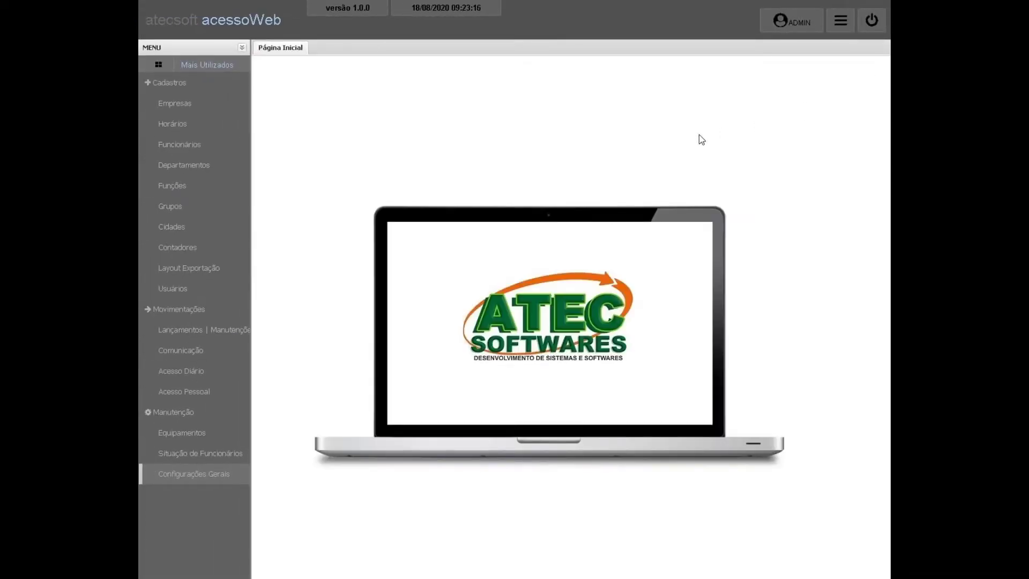
Open Manutenção > Equipamentos with the password and start a new blank equipment record.
click(147, 85)
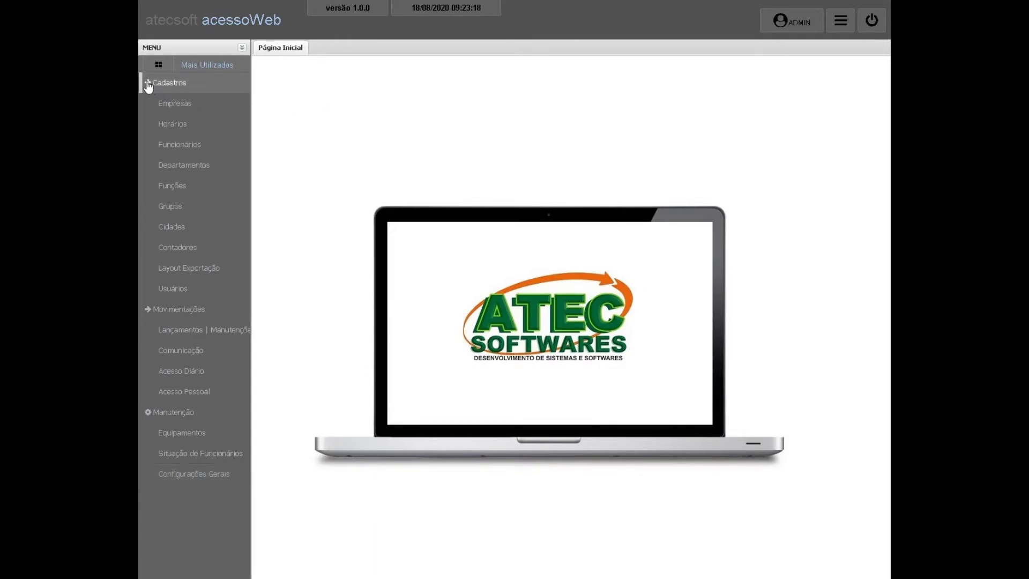
click(148, 104)
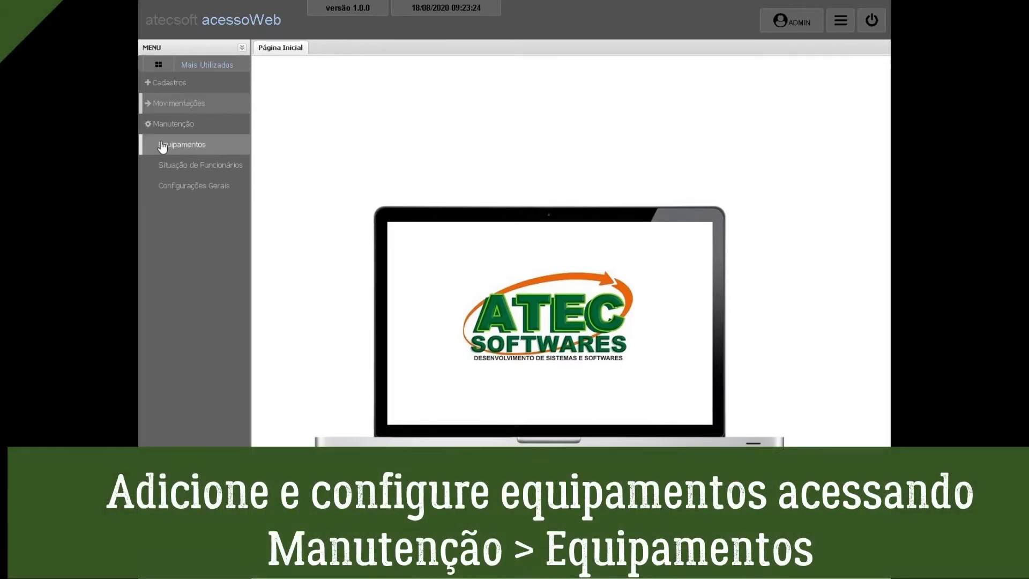
click(162, 145)
text(••)
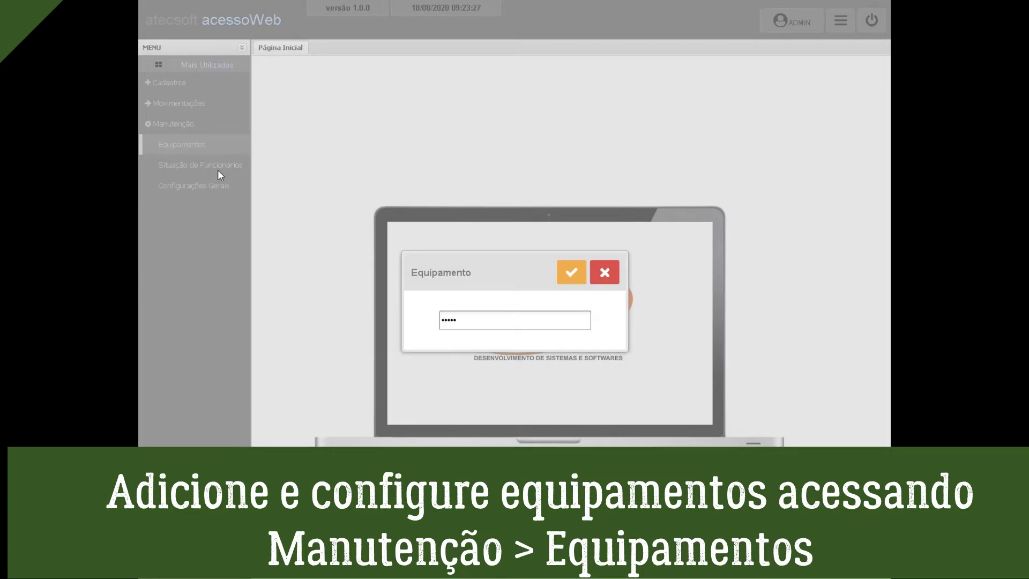
key(Return)
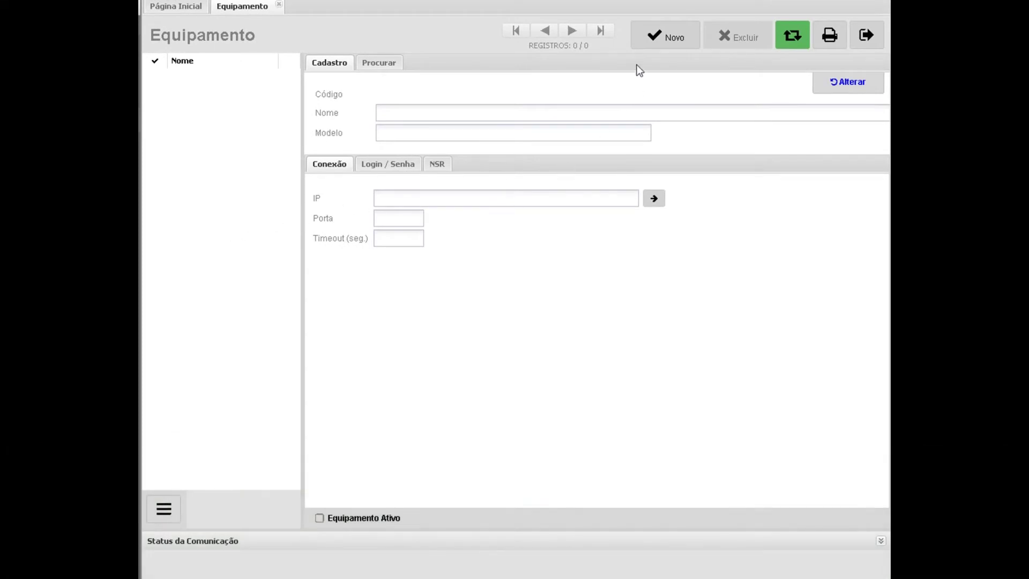
click(668, 36)
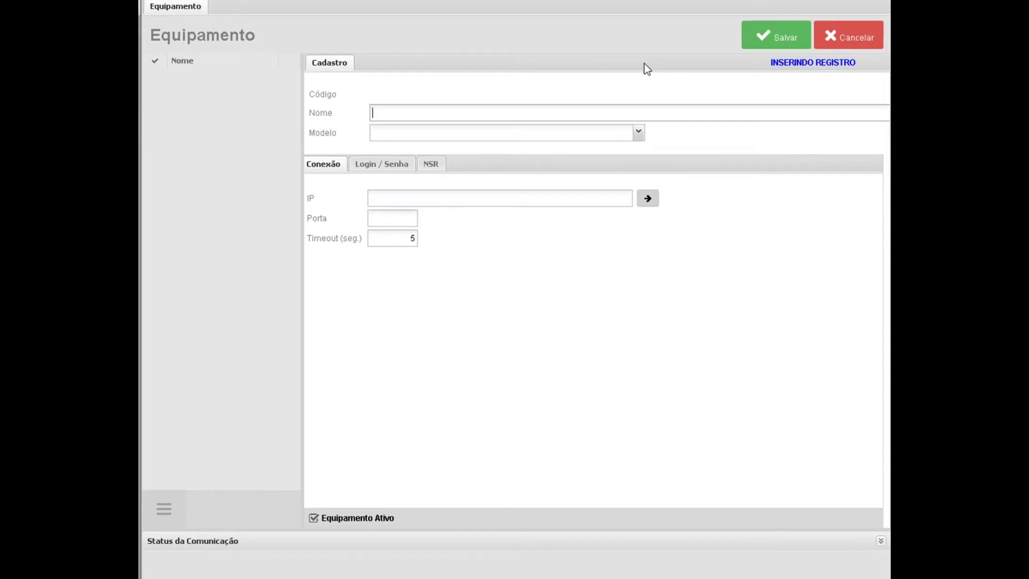
Name the equipment REFEITORIO, set model CONTROLID - CATRACA IDBLOCK and IP 192.168.0.100.
text(REFEITORIO)
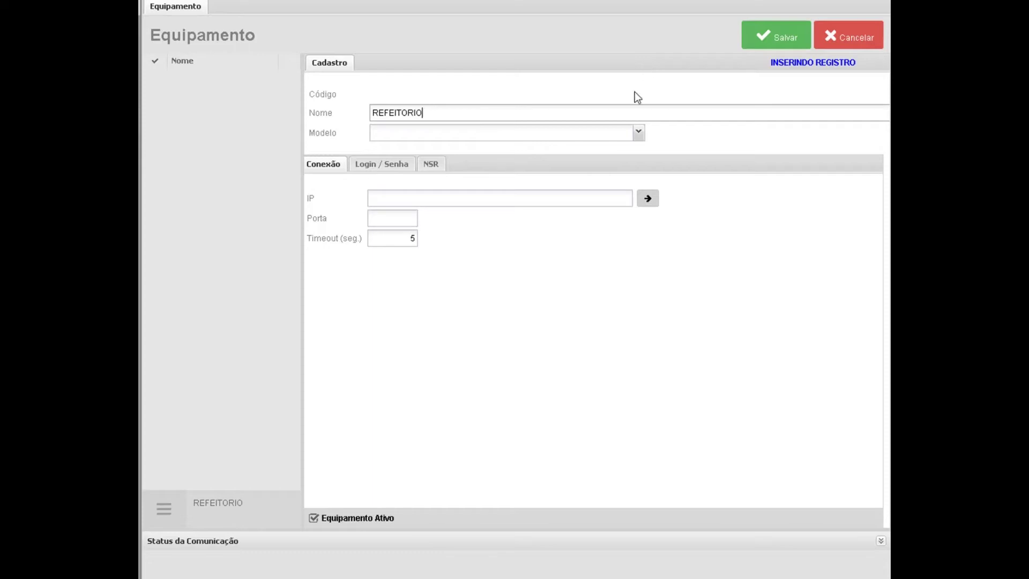
click(638, 134)
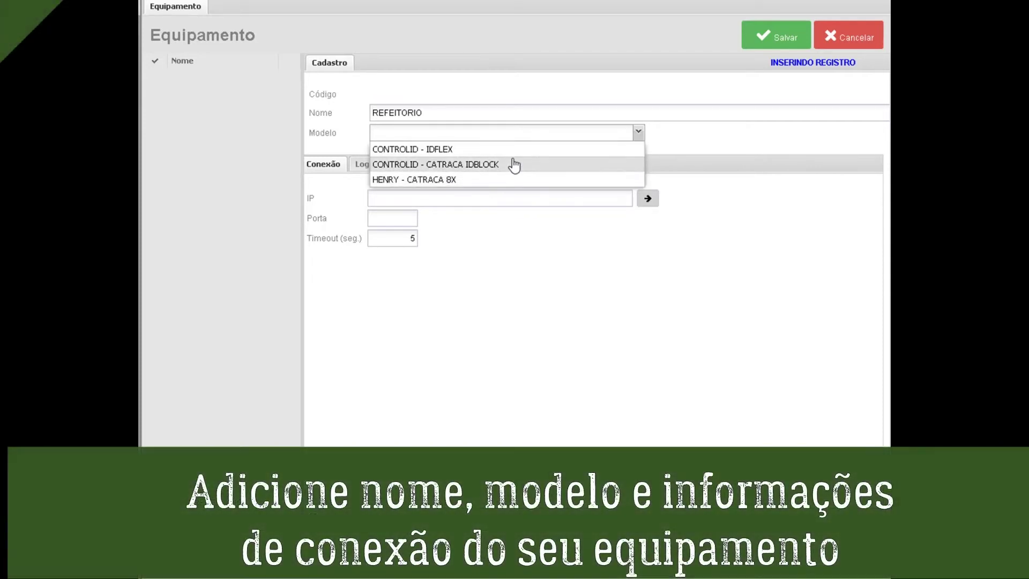
click(513, 165)
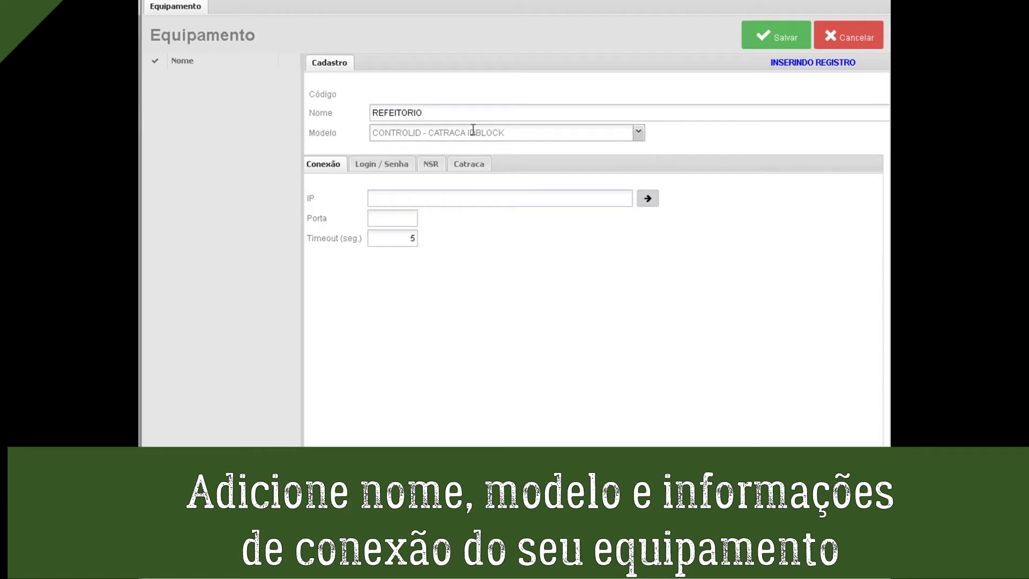
click(388, 200)
text(192.)
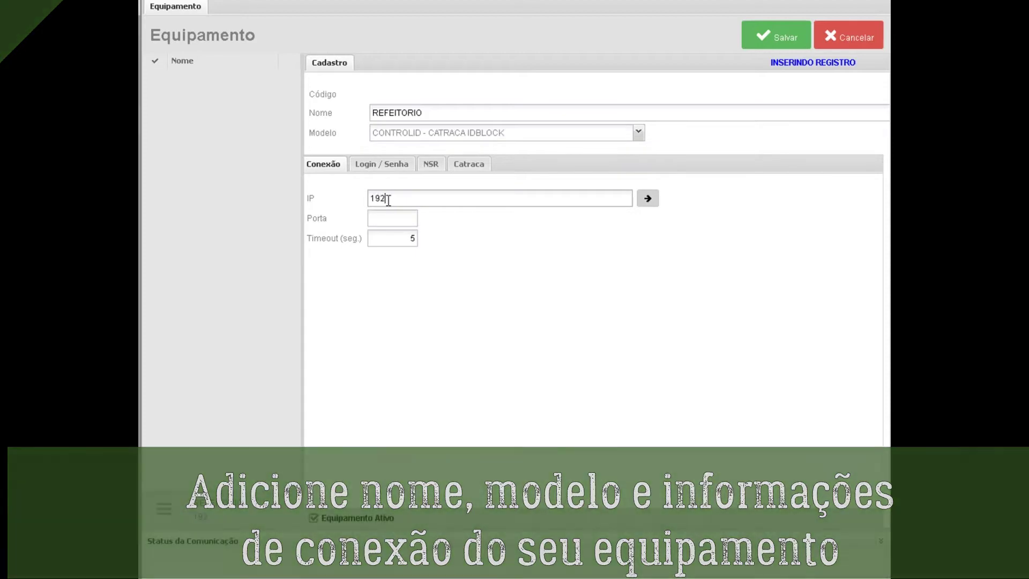
text(168.0.100)
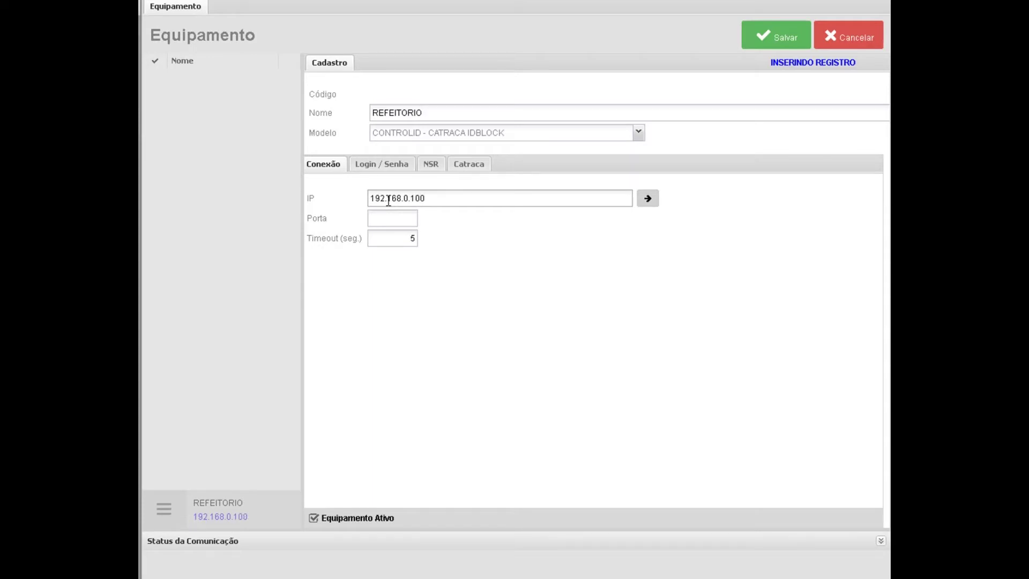
click(396, 215)
Enter the device login and password on the Login / Senha tab.
click(395, 166)
click(396, 196)
text(admin)
key(Tab)
text(ad)
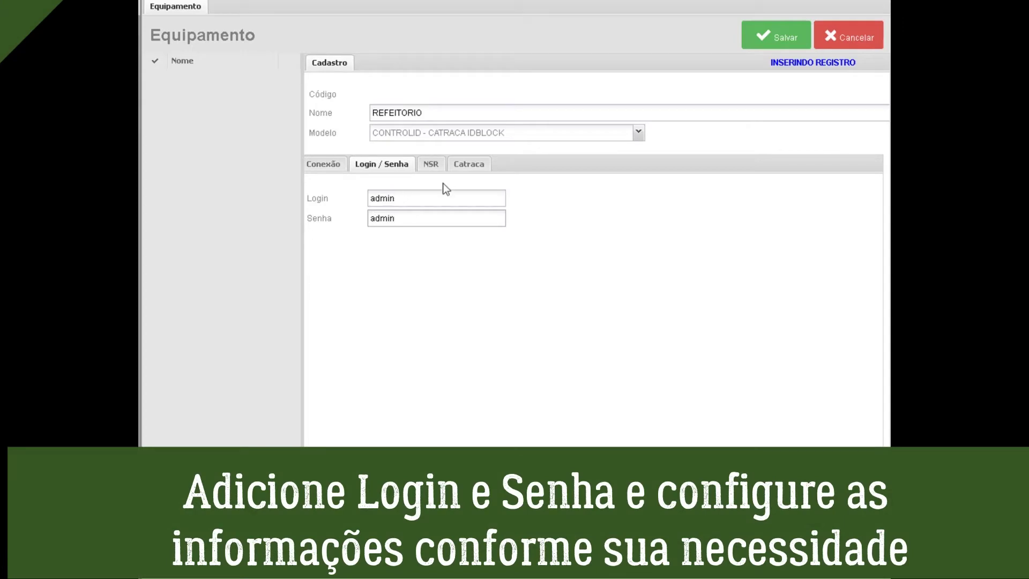
Set the Catraca tab to Horário entry and Ambas Controladas rotation, then save REFEITORIO.
click(430, 165)
click(460, 170)
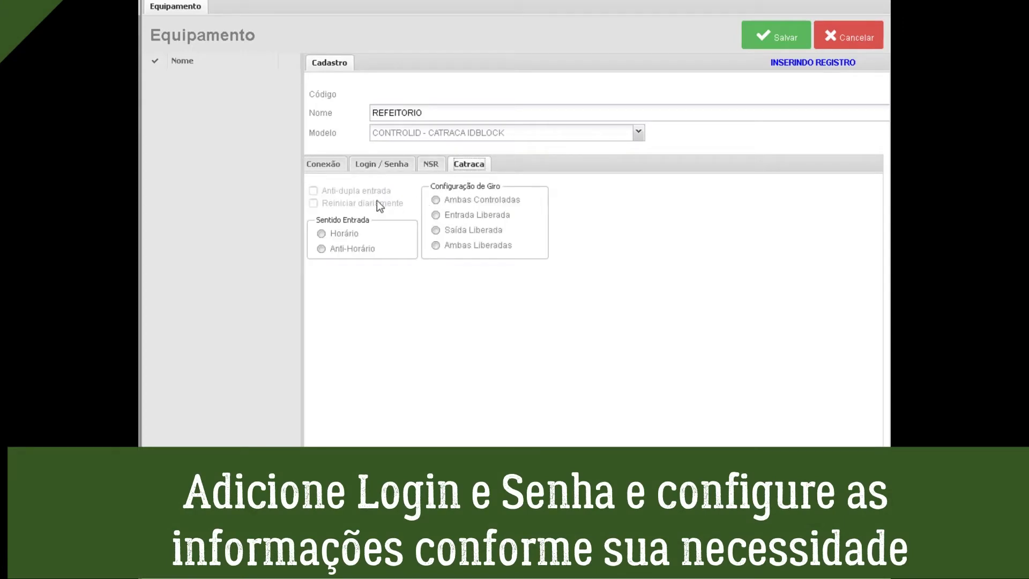
click(322, 249)
click(321, 233)
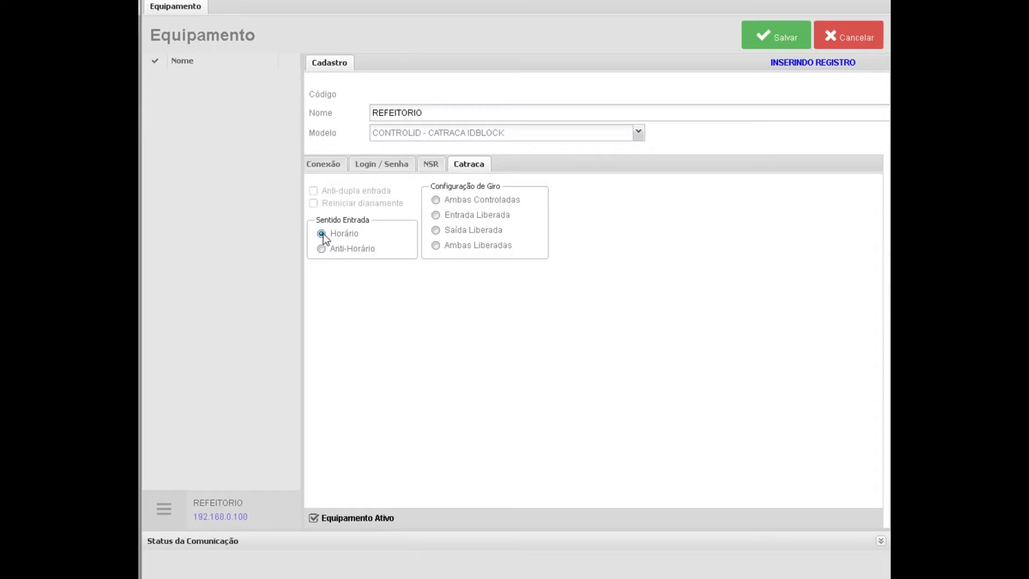
click(436, 200)
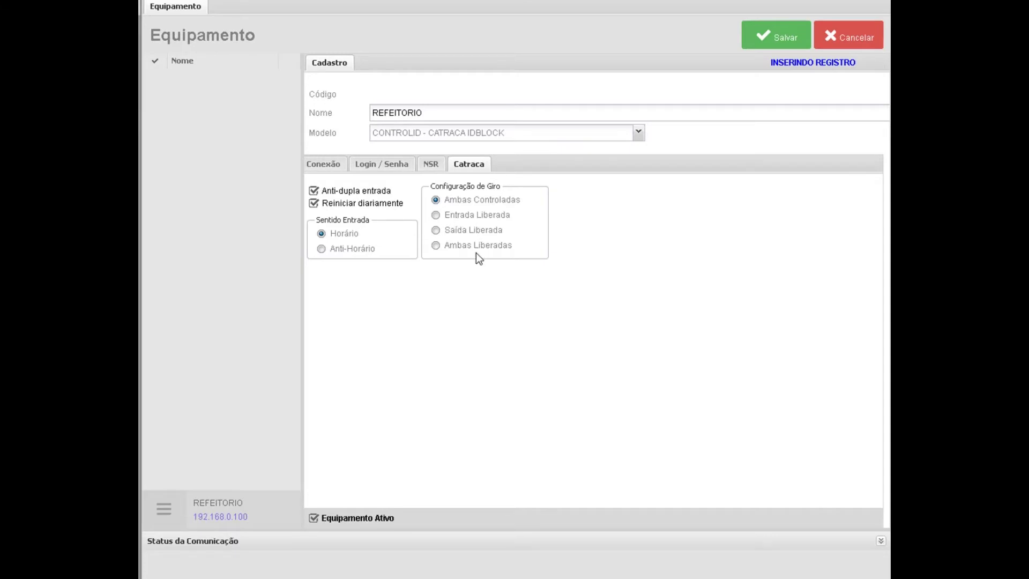
click(776, 38)
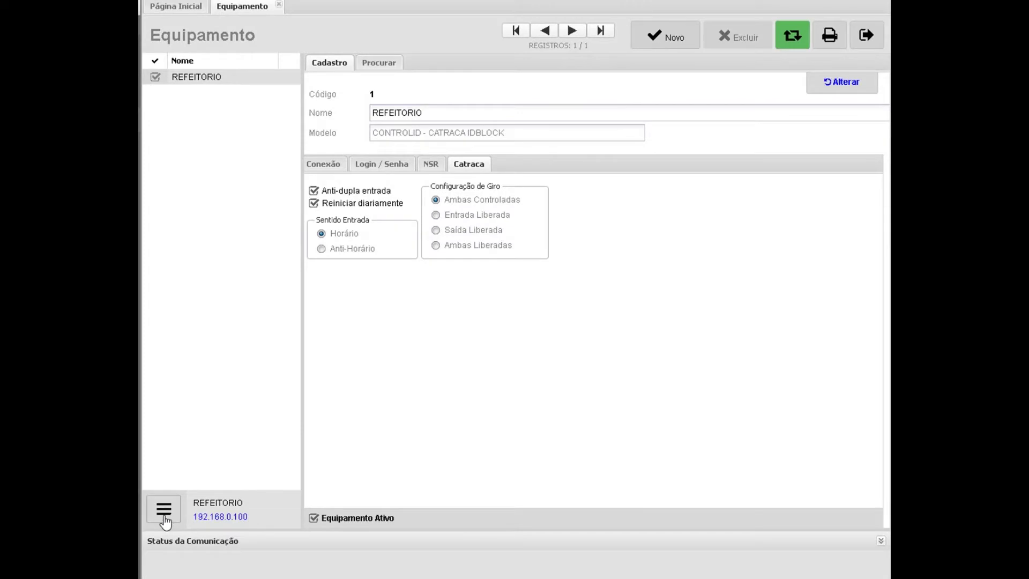
Send the configuration to the REFEITORIO device, close the form, and switch the sidebar to Cadastros.
click(164, 513)
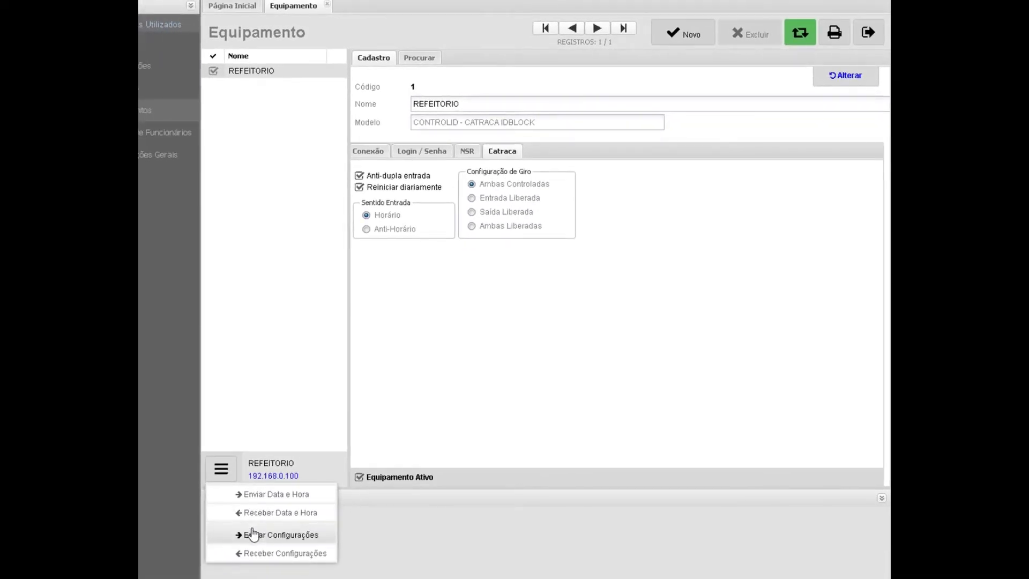
click(225, 555)
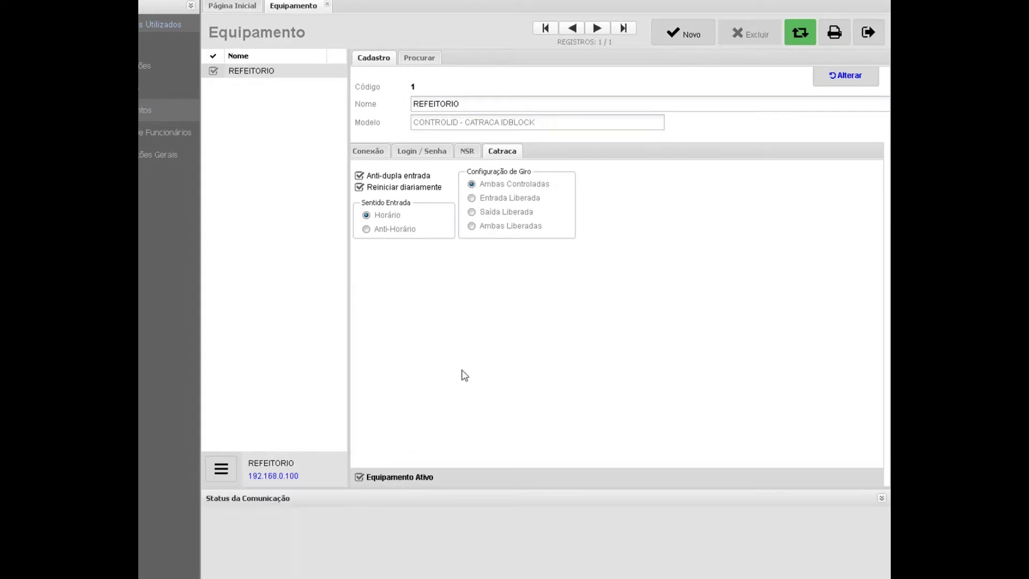
click(868, 64)
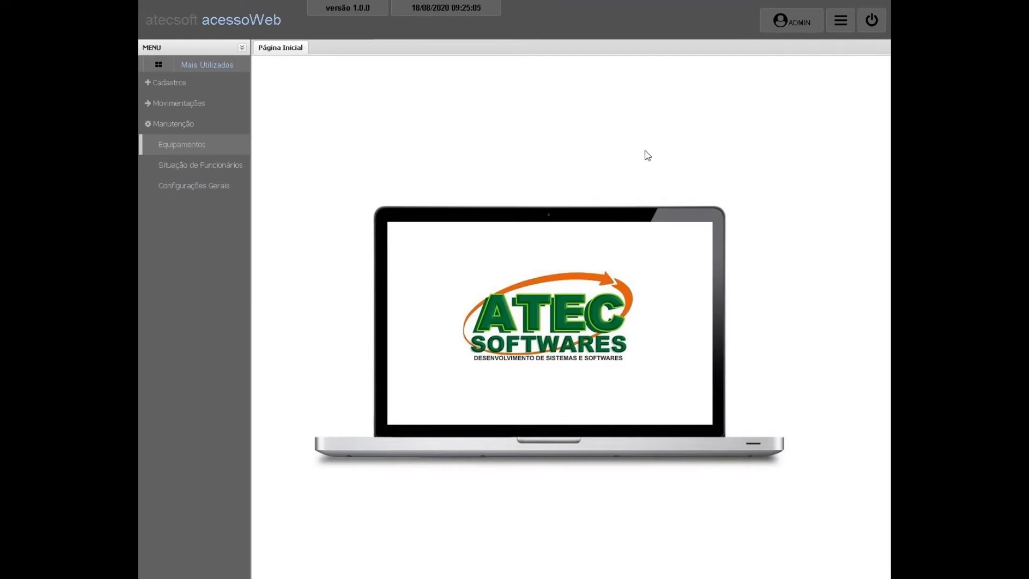
click(157, 127)
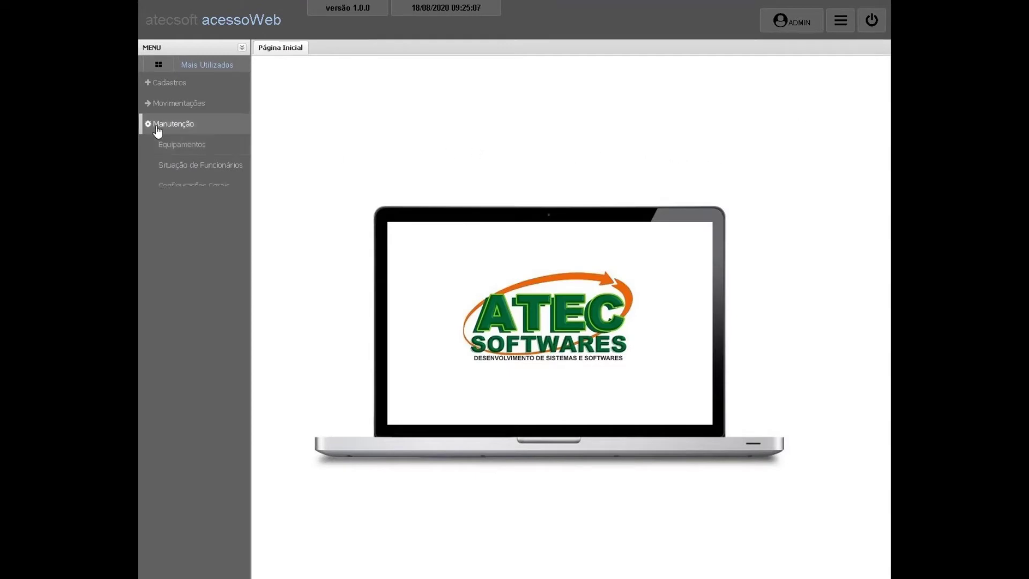
click(146, 85)
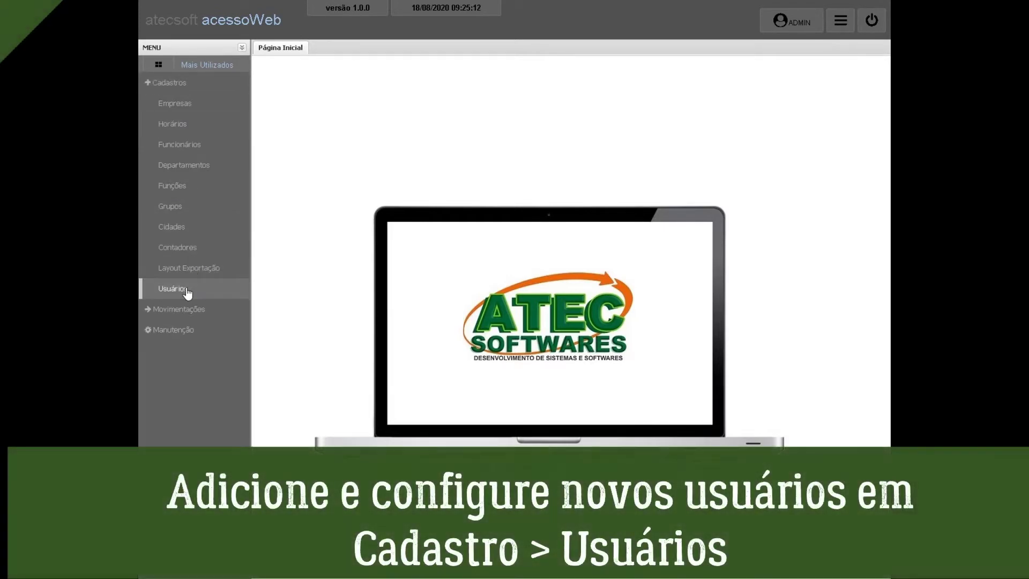
Grant the ADMIN user access to Locais, Cartões Visitantes and Portaria.
click(187, 292)
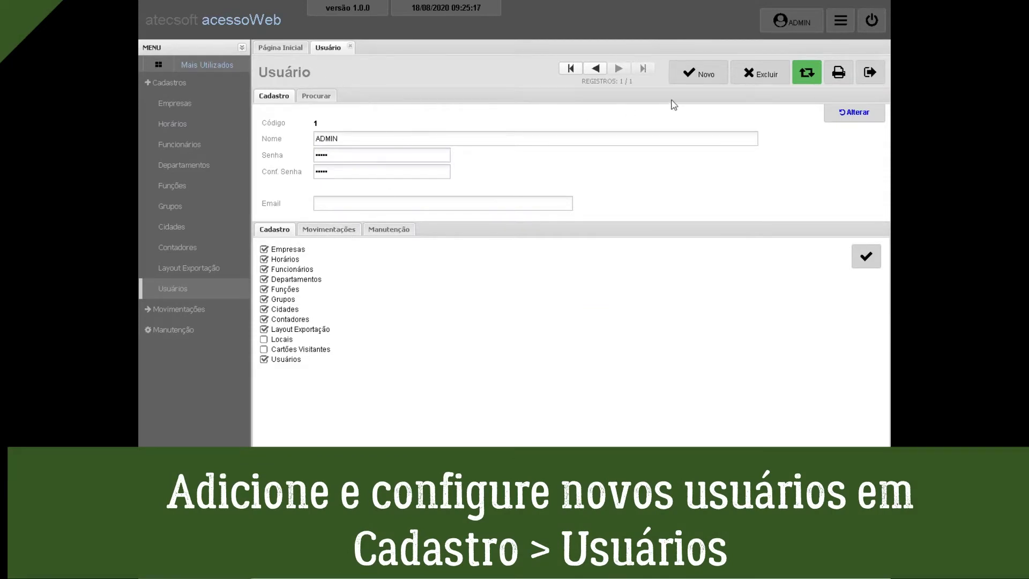
click(854, 112)
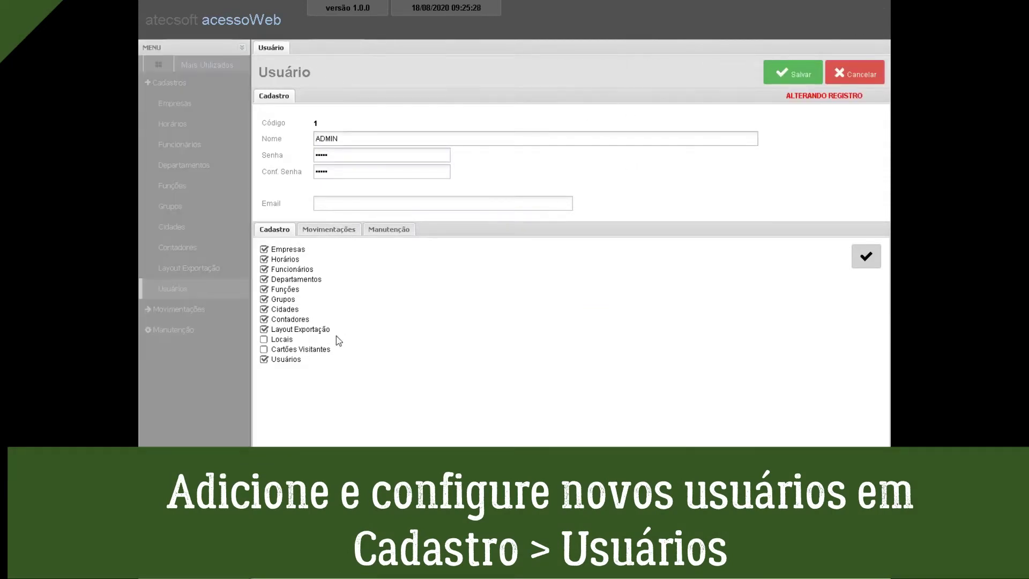
click(263, 339)
click(263, 349)
click(326, 231)
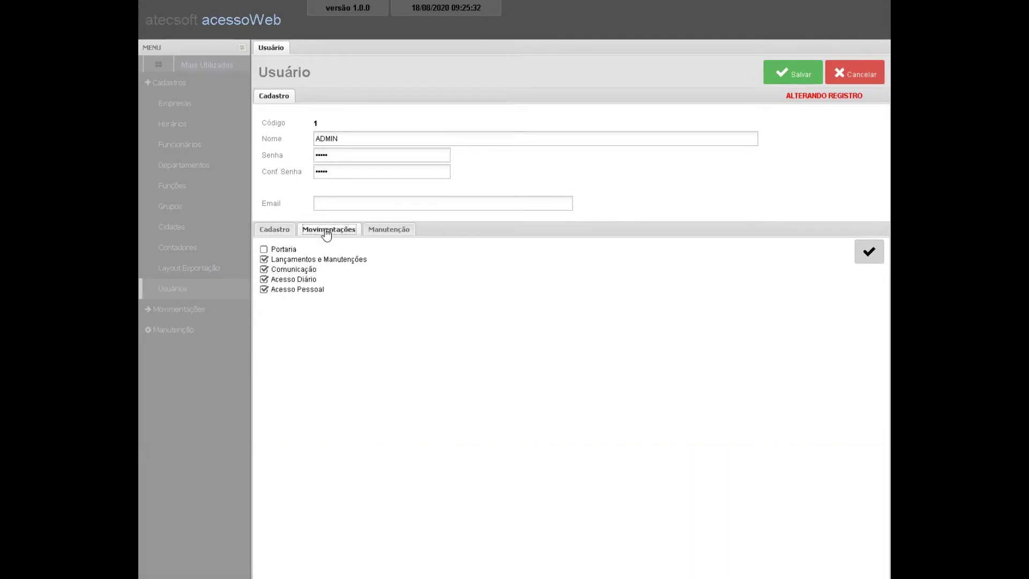
click(265, 249)
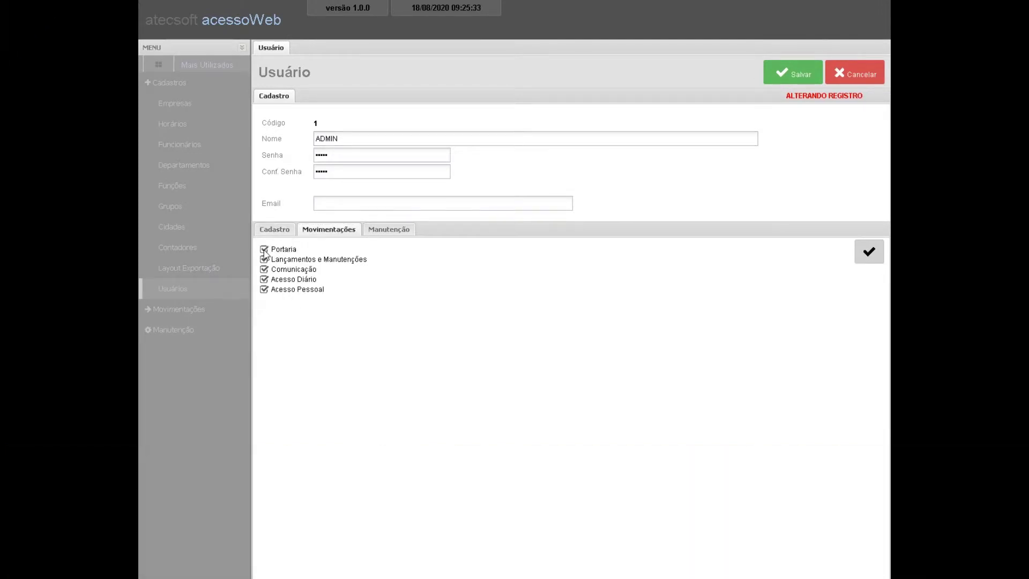
Add the support e-mail address to the ADMIN user and save.
click(375, 232)
click(389, 208)
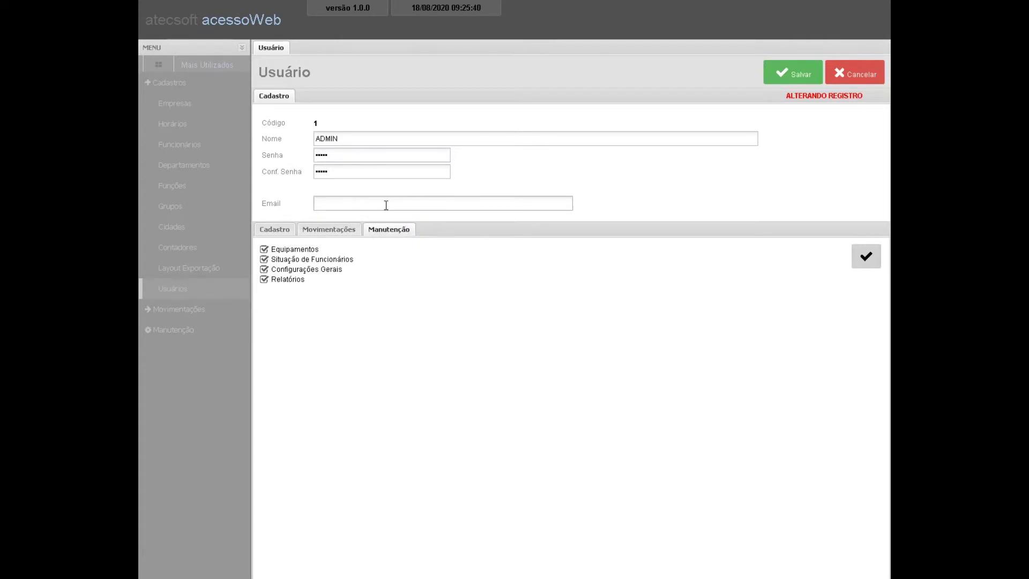
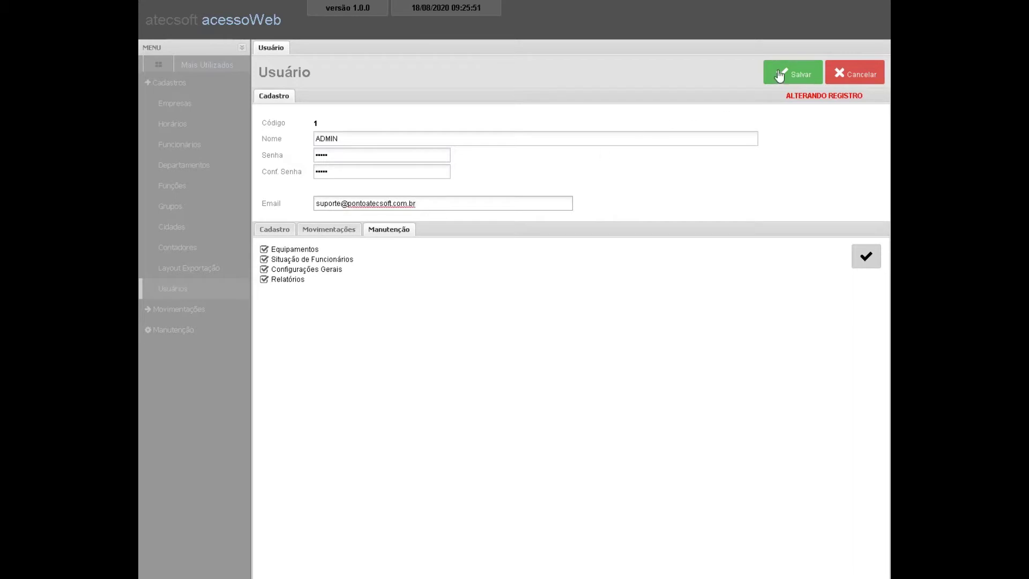
click(791, 73)
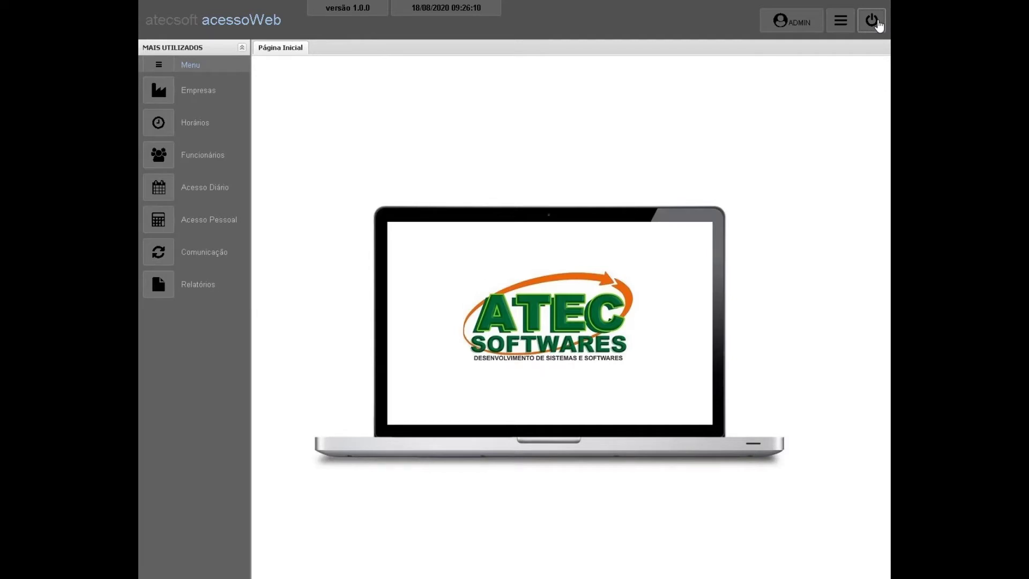
Log out and sign back in as the administrator with the username and password.
click(873, 23)
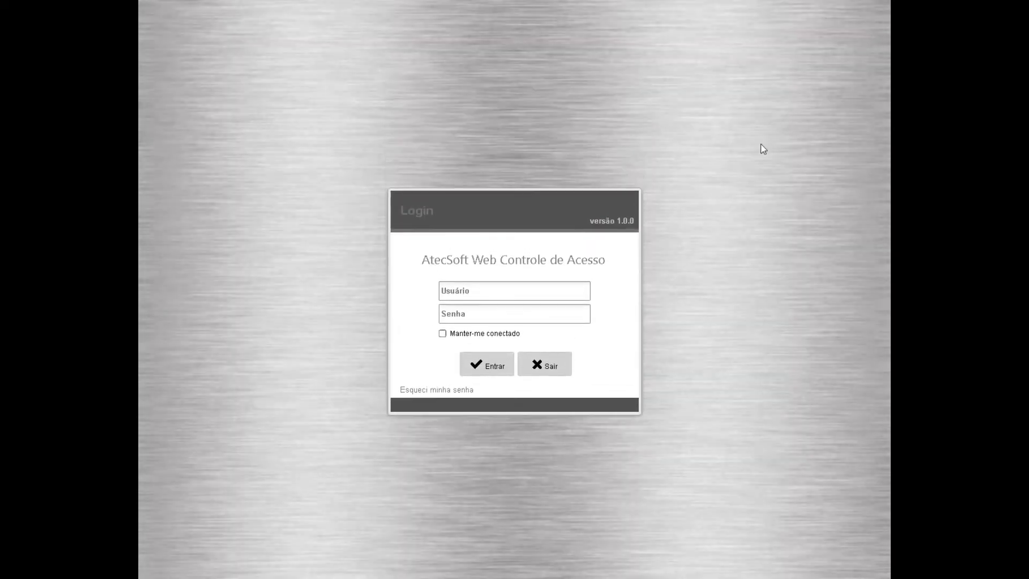
text(ad)
text(a)
click(493, 371)
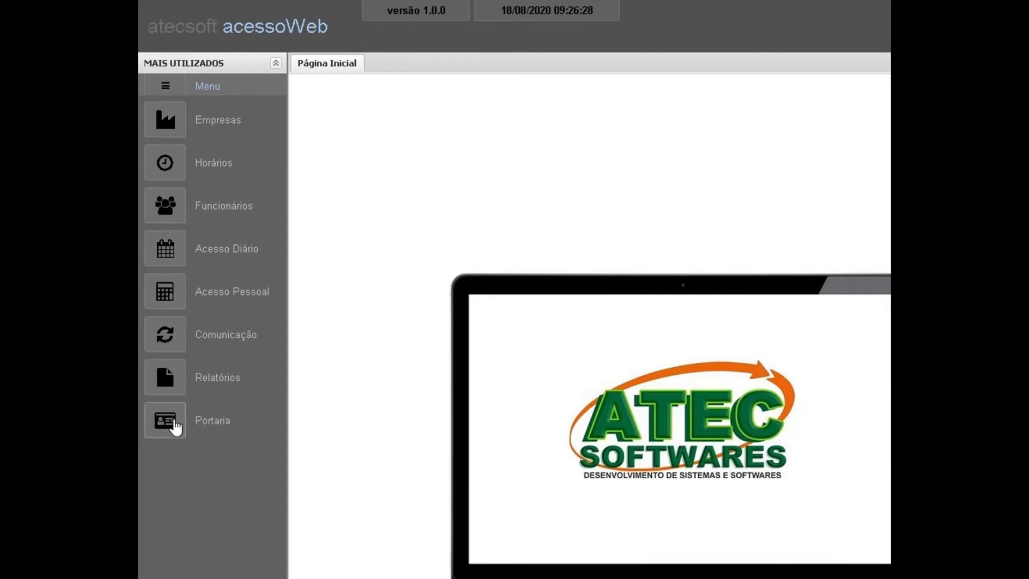
click(168, 89)
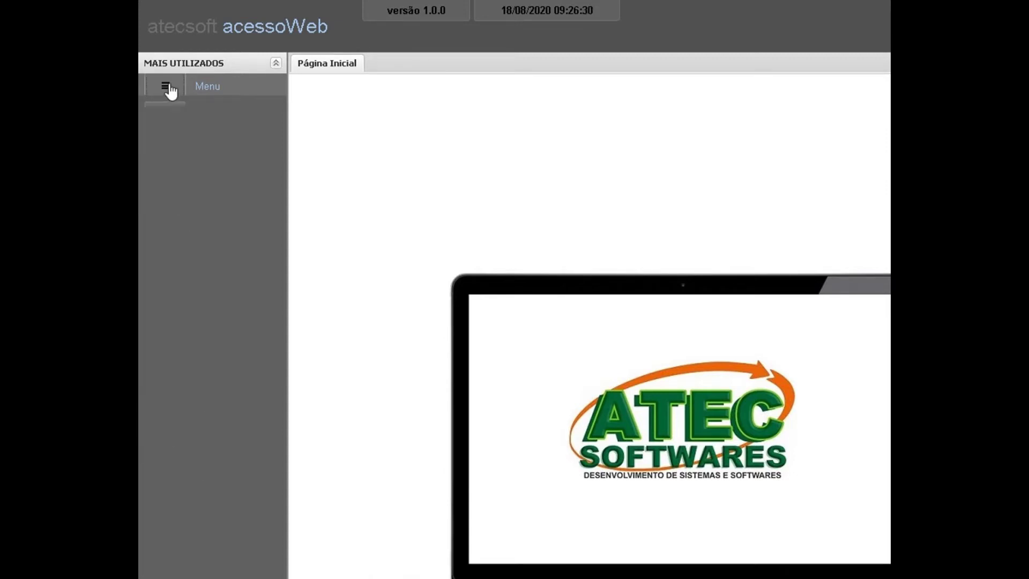
click(174, 112)
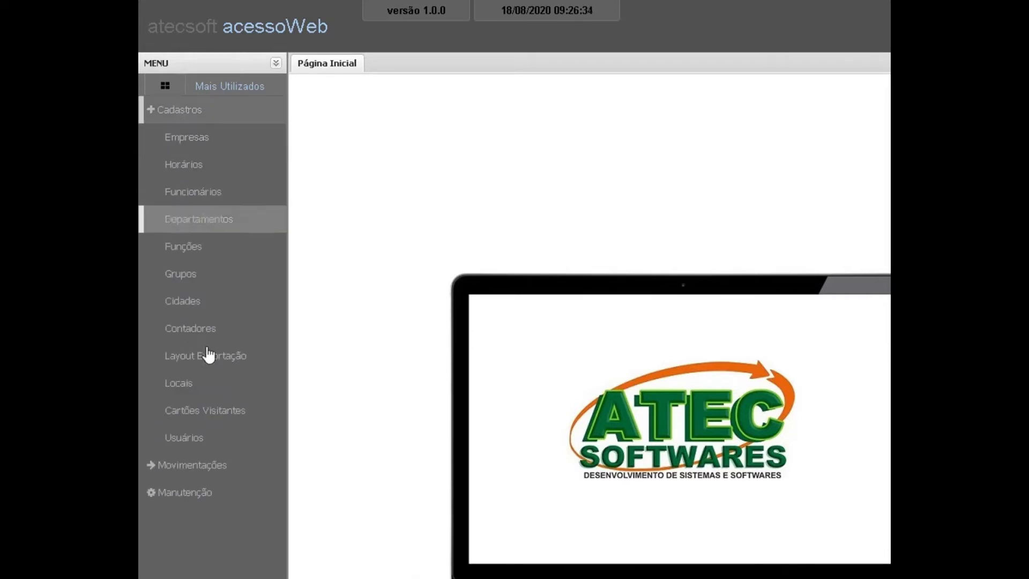
click(194, 414)
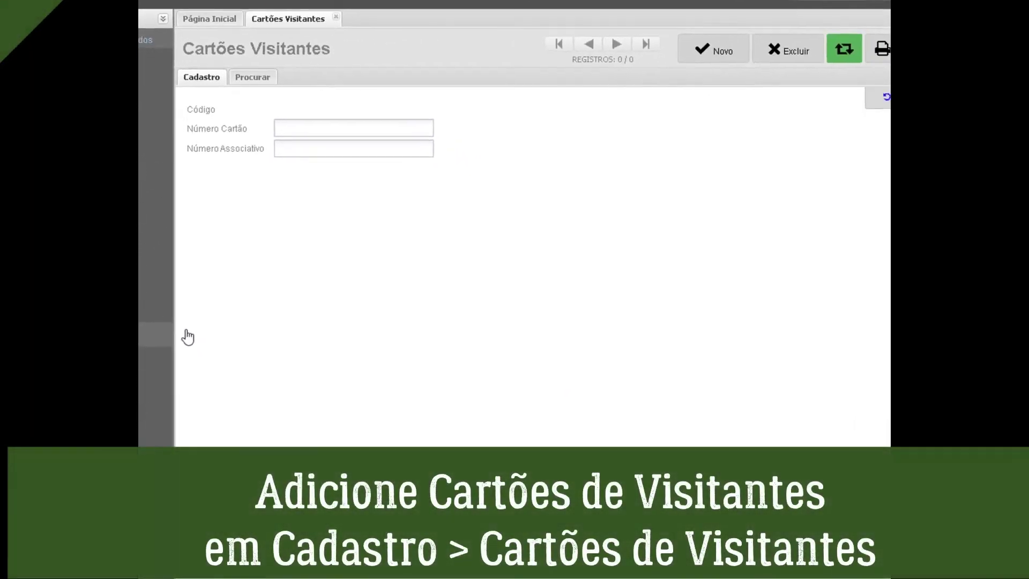
click(677, 39)
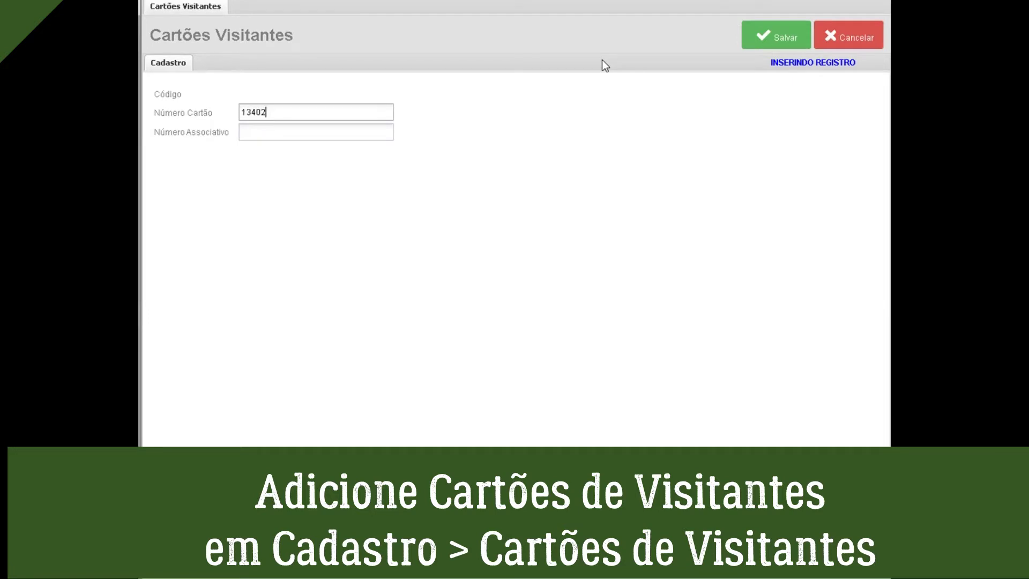
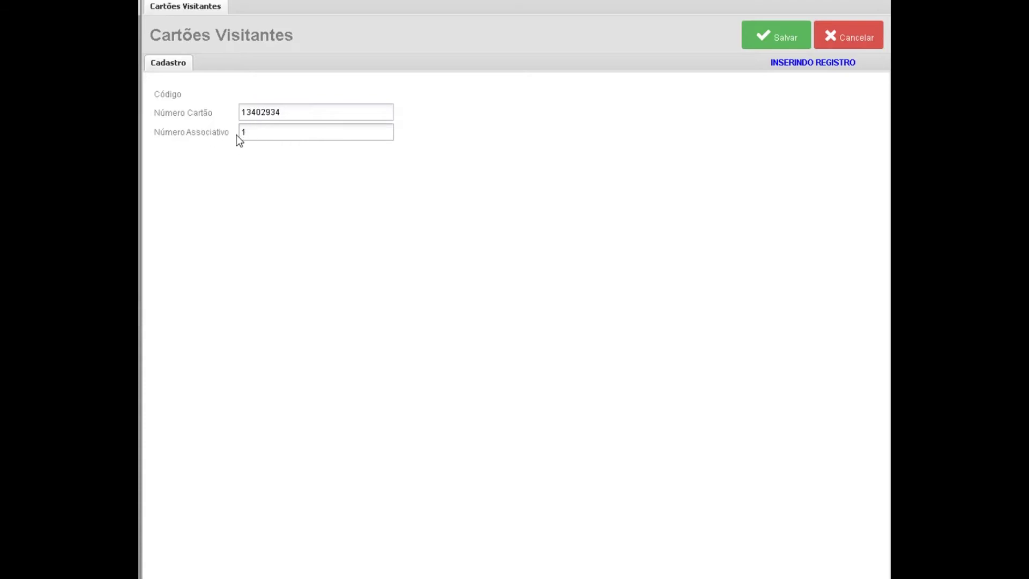
click(773, 39)
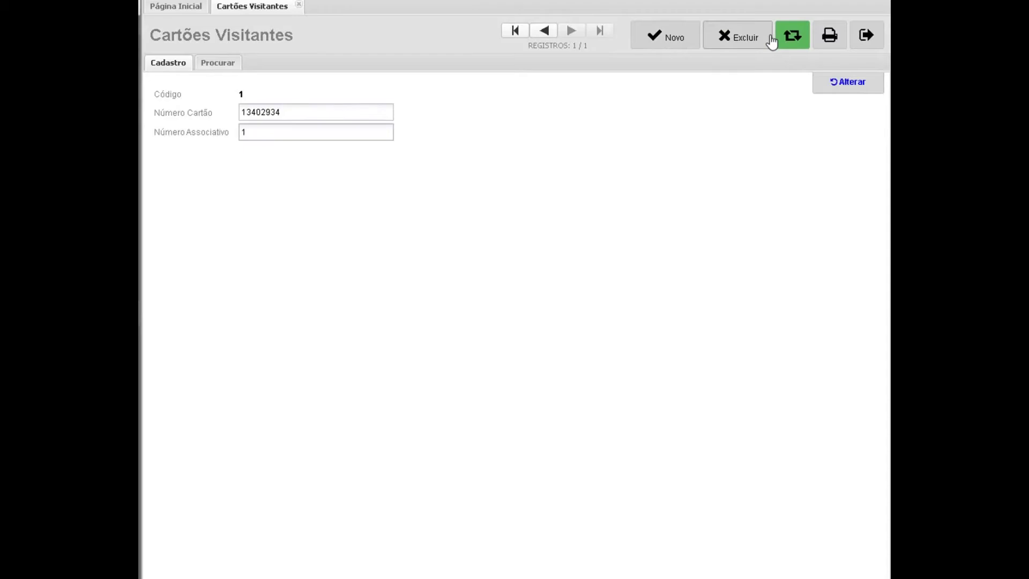
click(869, 73)
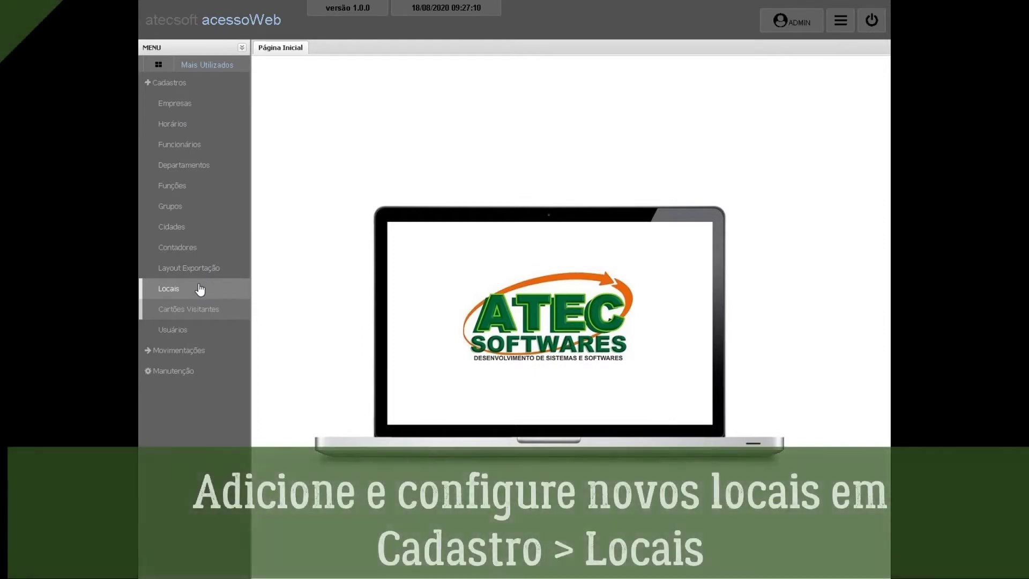
Create location SALA 11 in Cadastros > Locais, save it as code 1, and close.
click(199, 289)
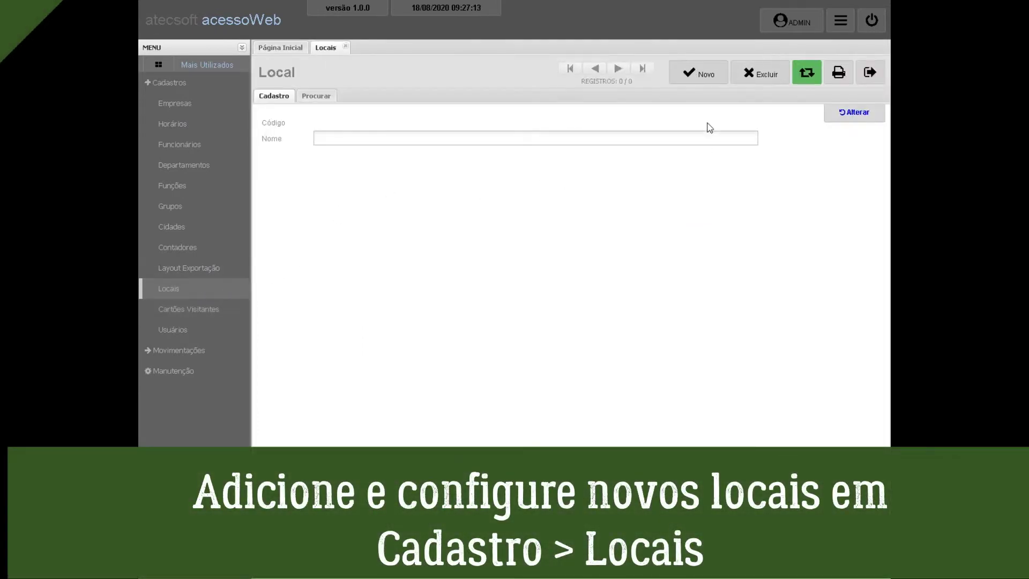
click(699, 73)
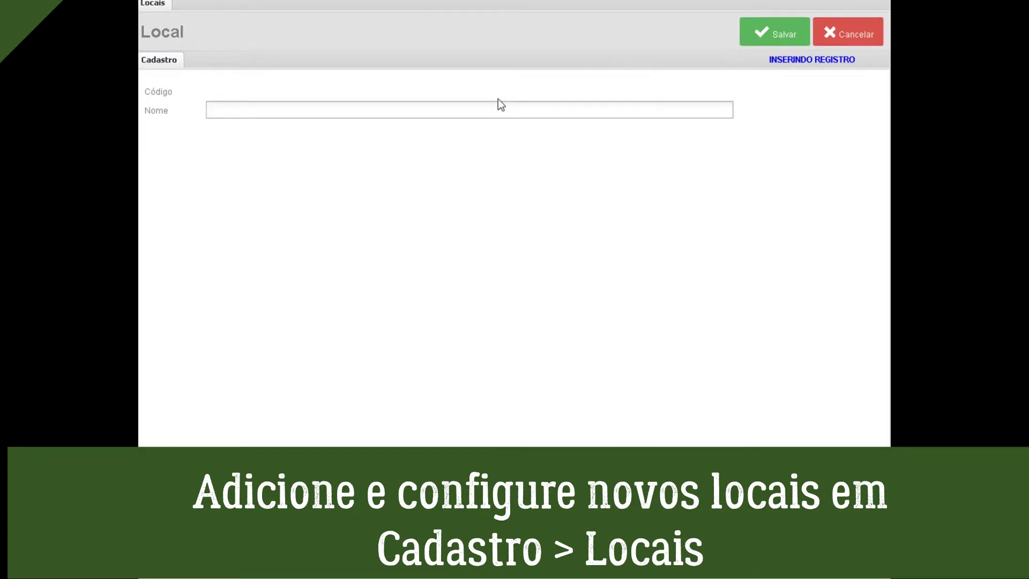
text(SALA 11)
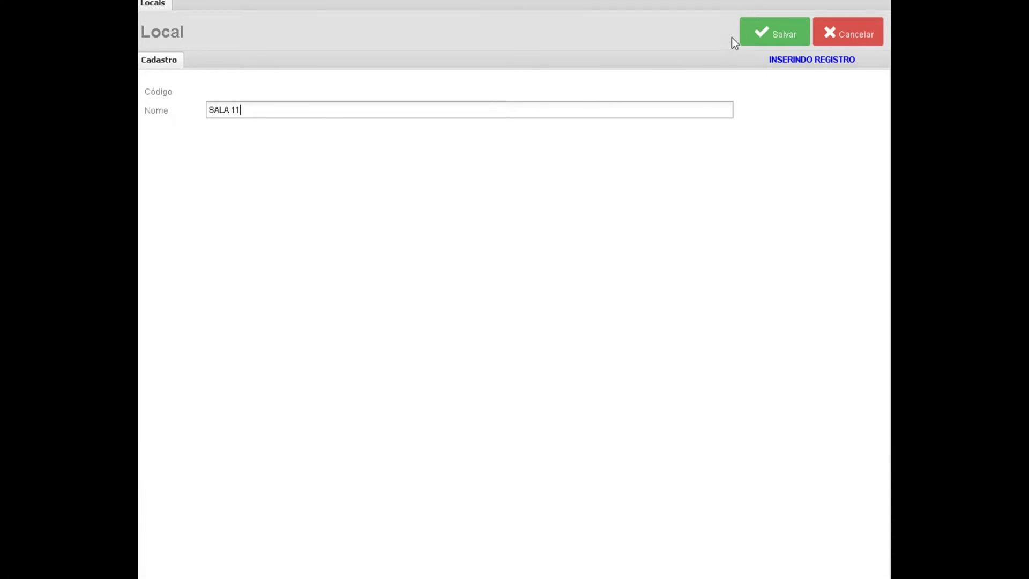
click(758, 41)
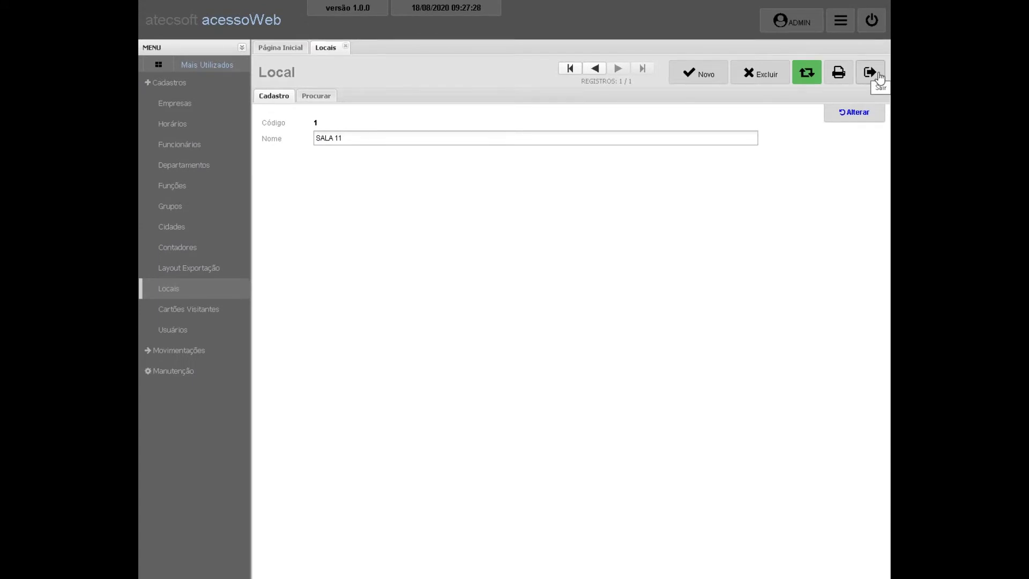
click(878, 75)
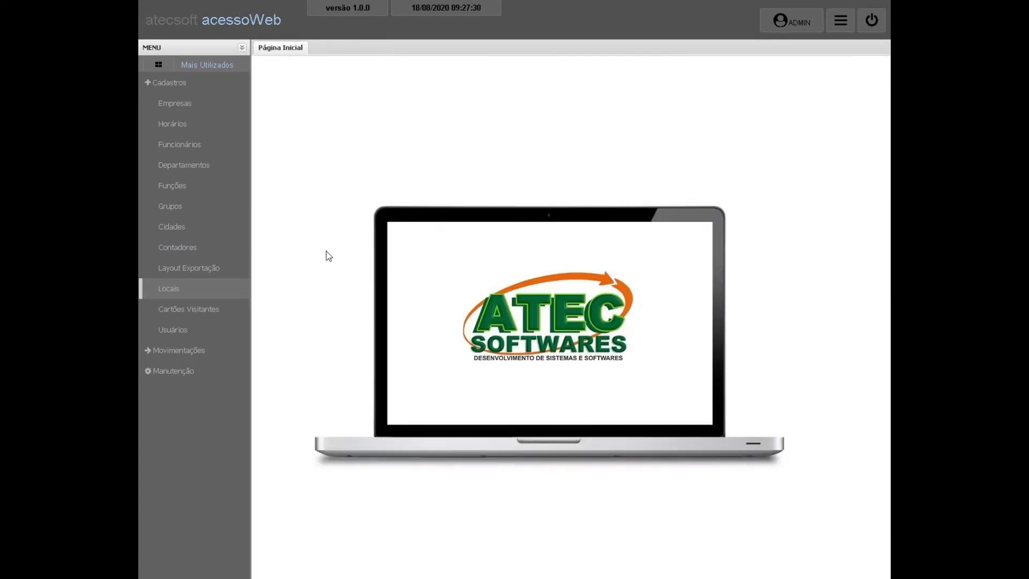
Save a new counter named REFEITORIO in Contadores and start adding a line to it.
click(190, 249)
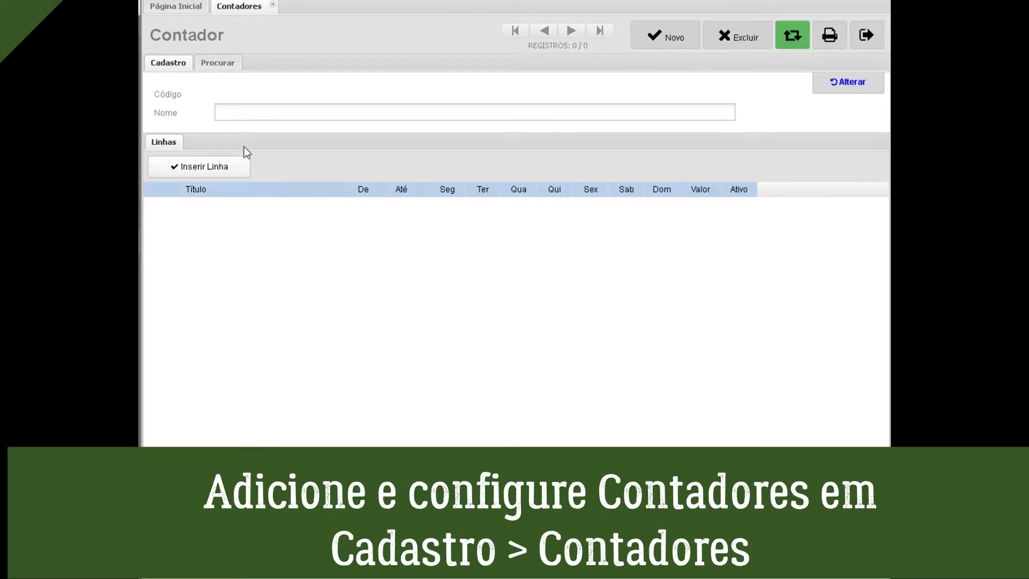
click(238, 161)
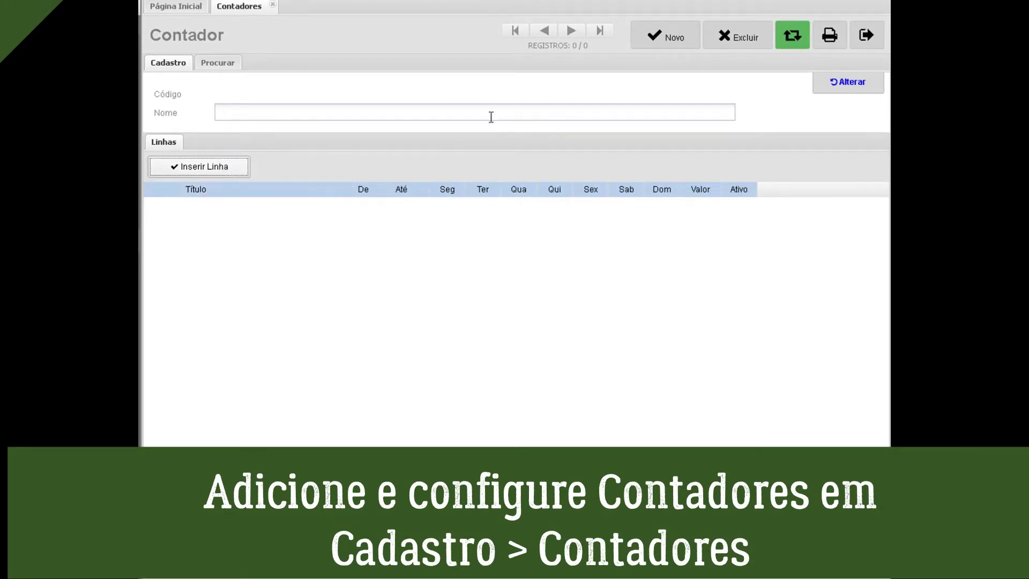
click(856, 87)
text(REFEITORIO)
click(764, 35)
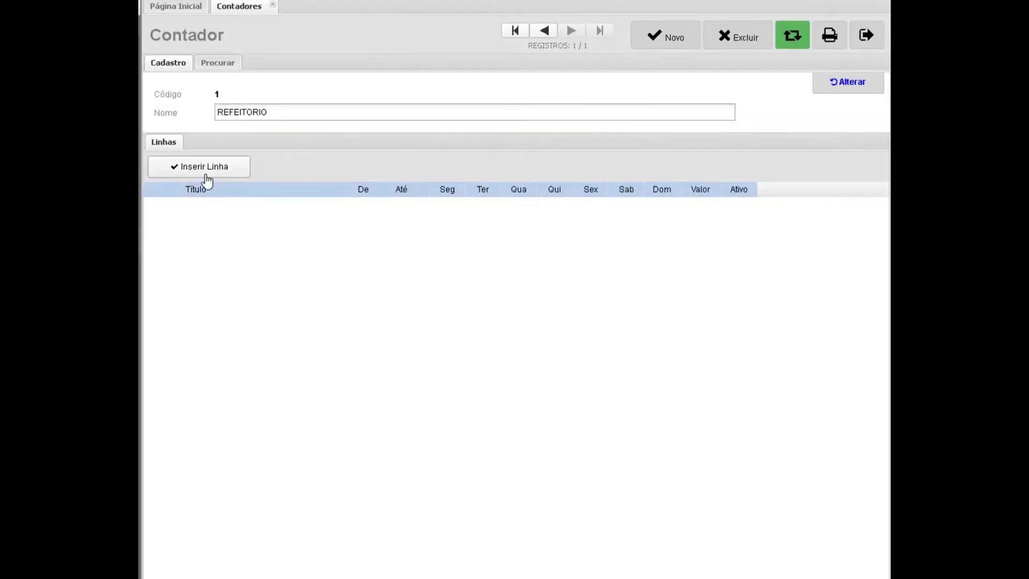
click(207, 171)
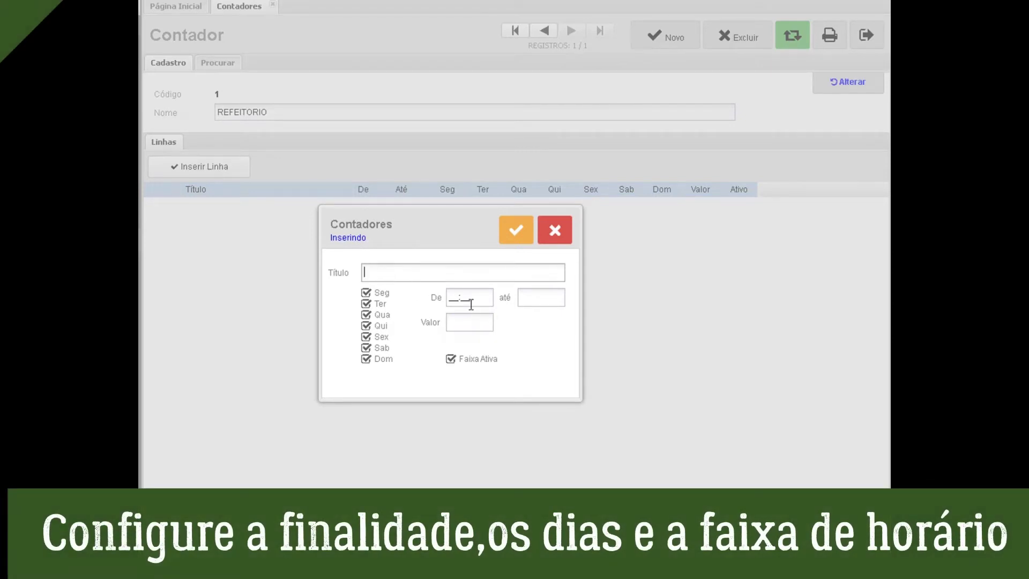
Add a café line from 08:15 to 09:15 worth 2,00, with Sunday excluded.
click(474, 270)
click(477, 297)
text(08:)
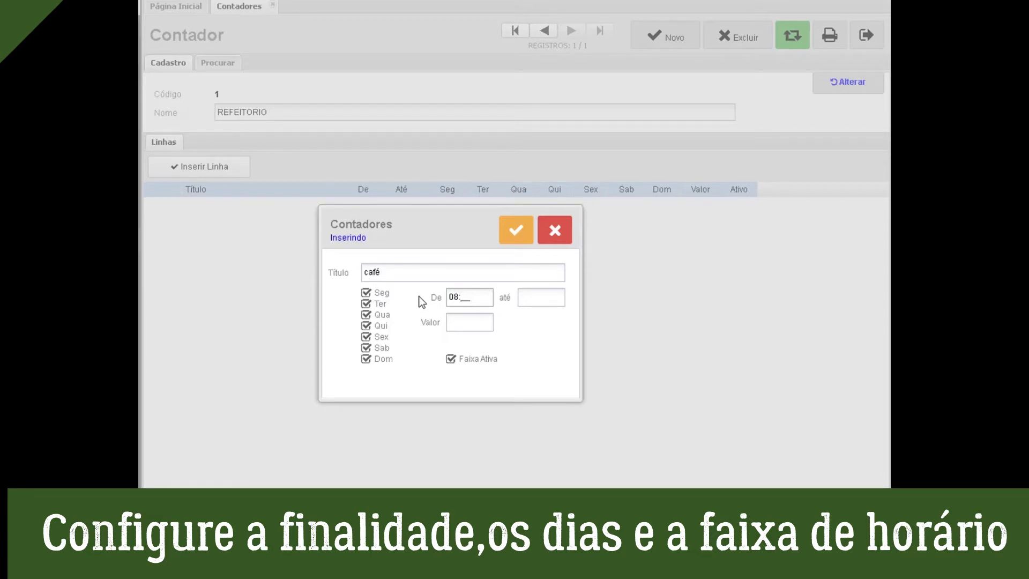
text(15)
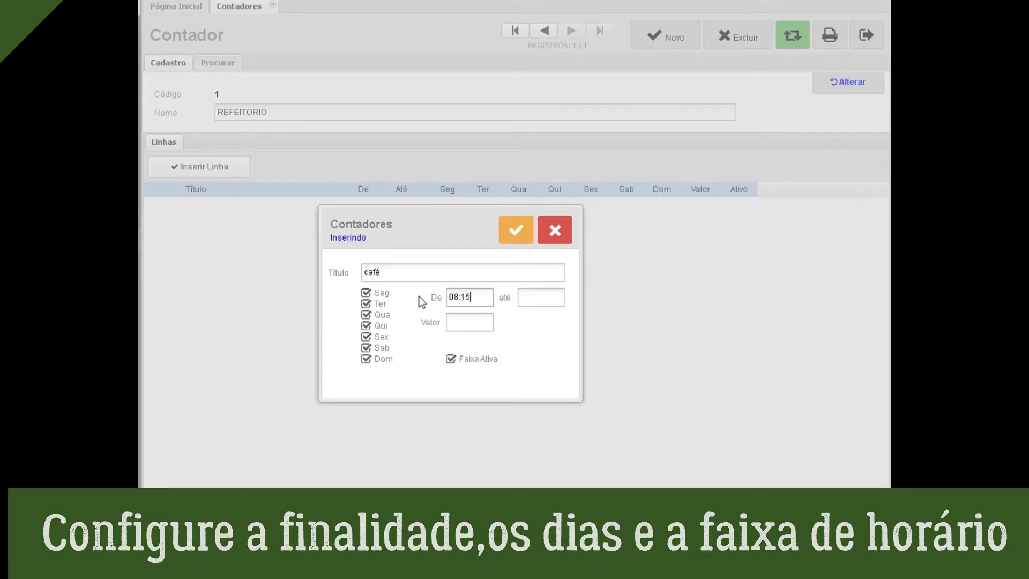
click(562, 299)
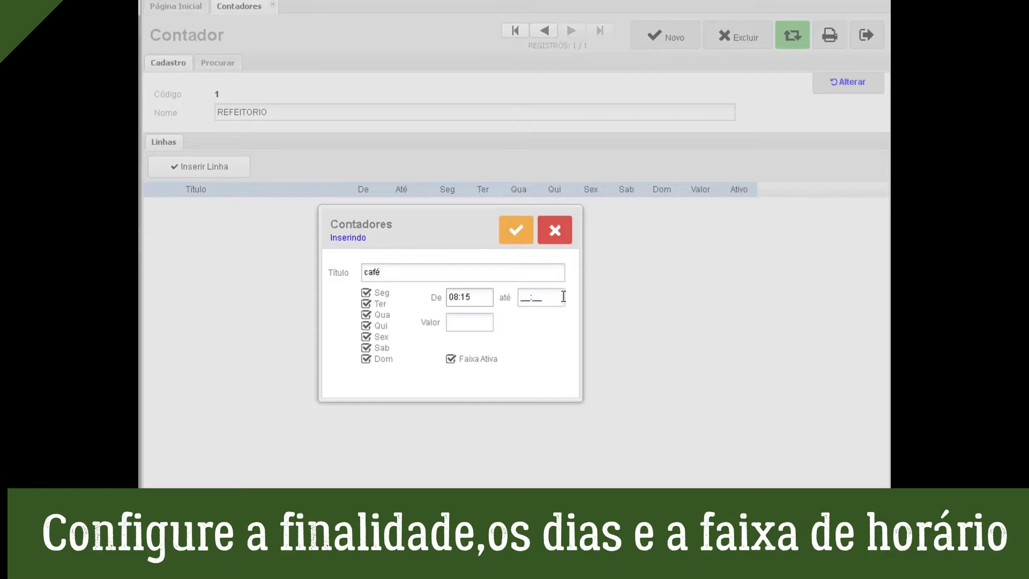
key(ctrl+a)
text(09:15)
click(452, 321)
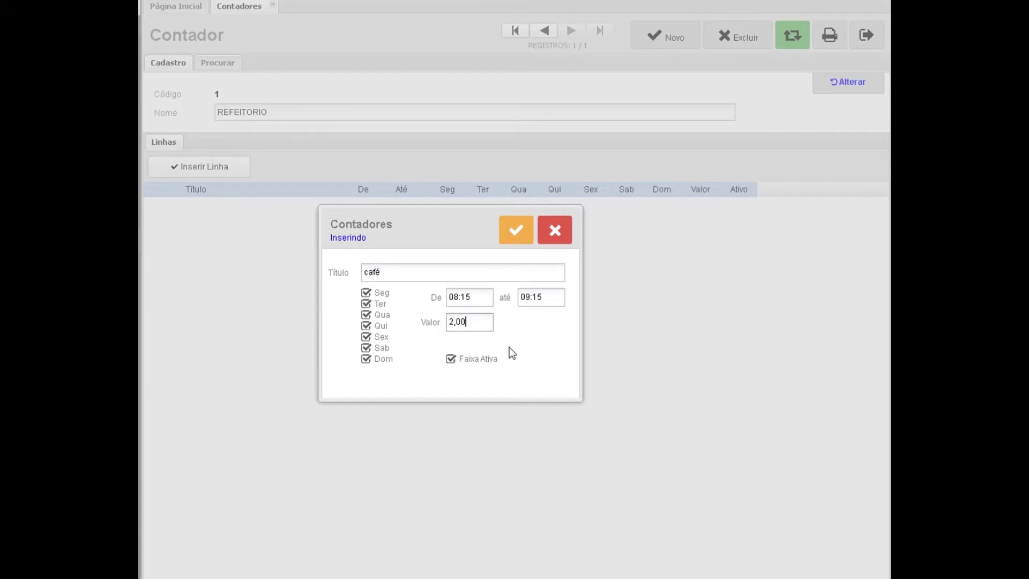
click(366, 358)
click(515, 233)
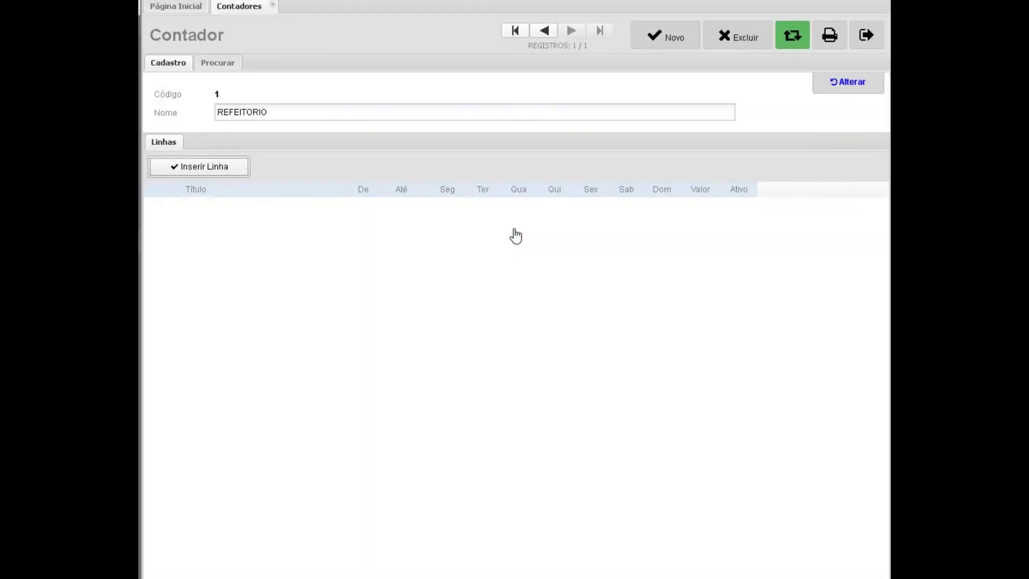
Add an almoço line from 11:30 to 13:30 worth 5,00, Saturday and Sunday excluded.
click(231, 171)
text(almoço)
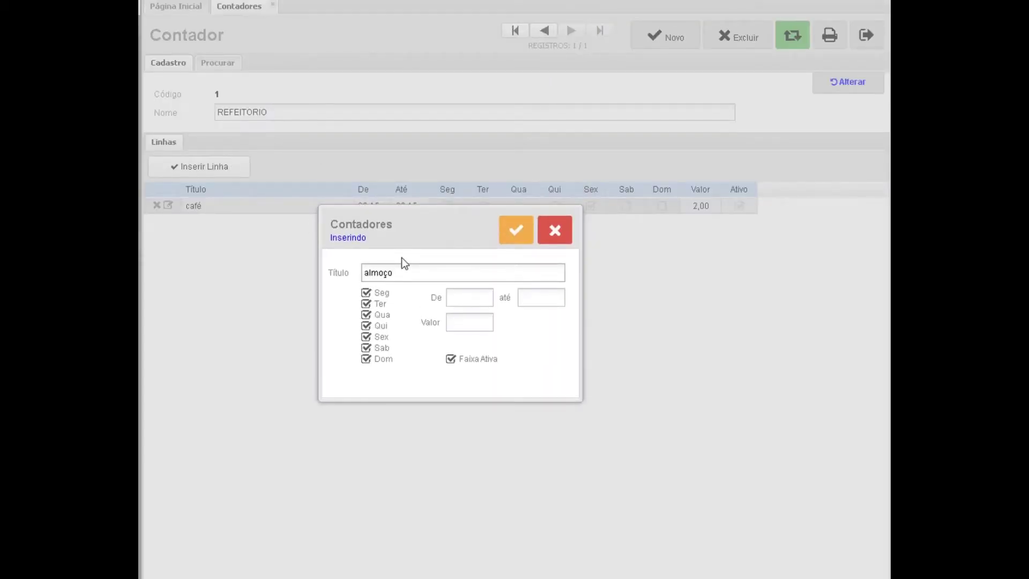
click(458, 299)
drag(458, 298, 435, 299)
text(113)
drag(553, 298, 502, 291)
text(1330)
click(485, 321)
text(5,00)
click(365, 358)
click(365, 348)
click(512, 230)
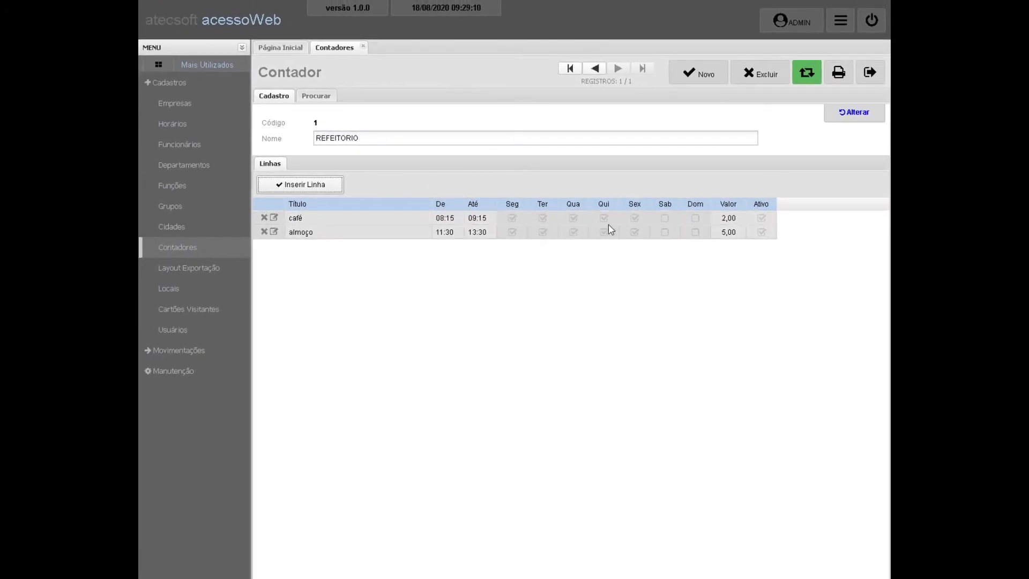
Save a new Cidades record SÃO PAULO with UF SP.
click(869, 72)
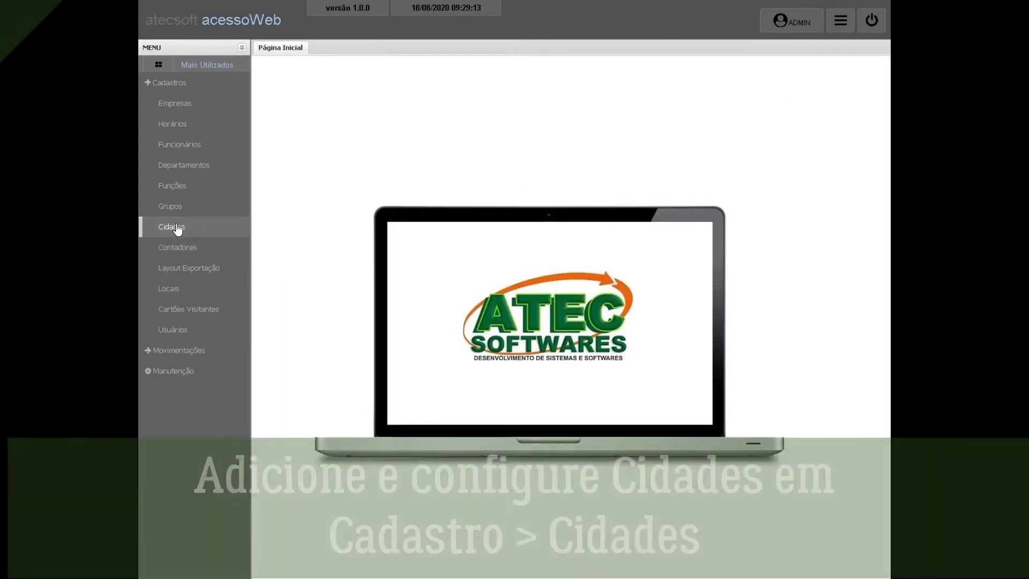
click(173, 227)
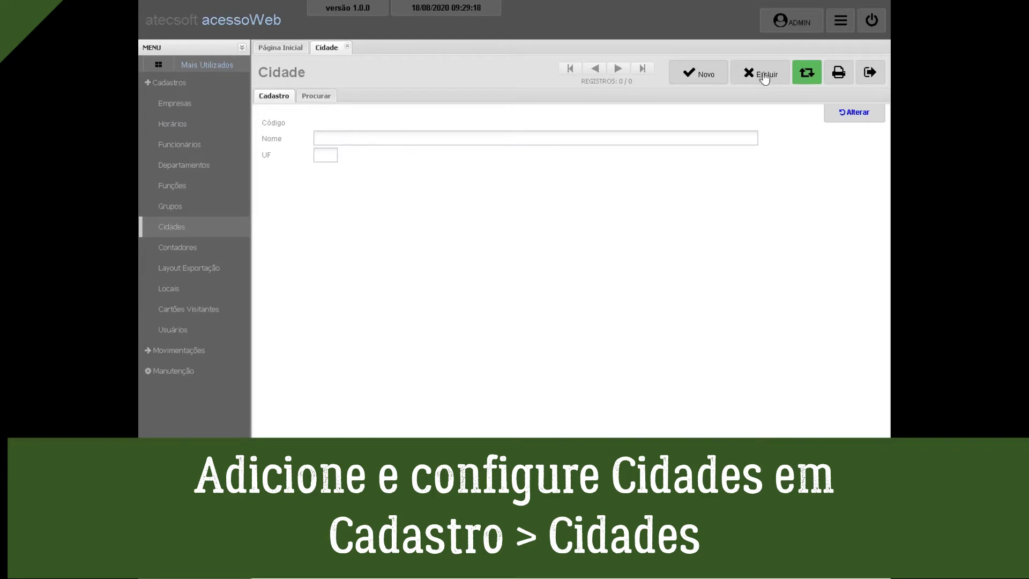
click(698, 73)
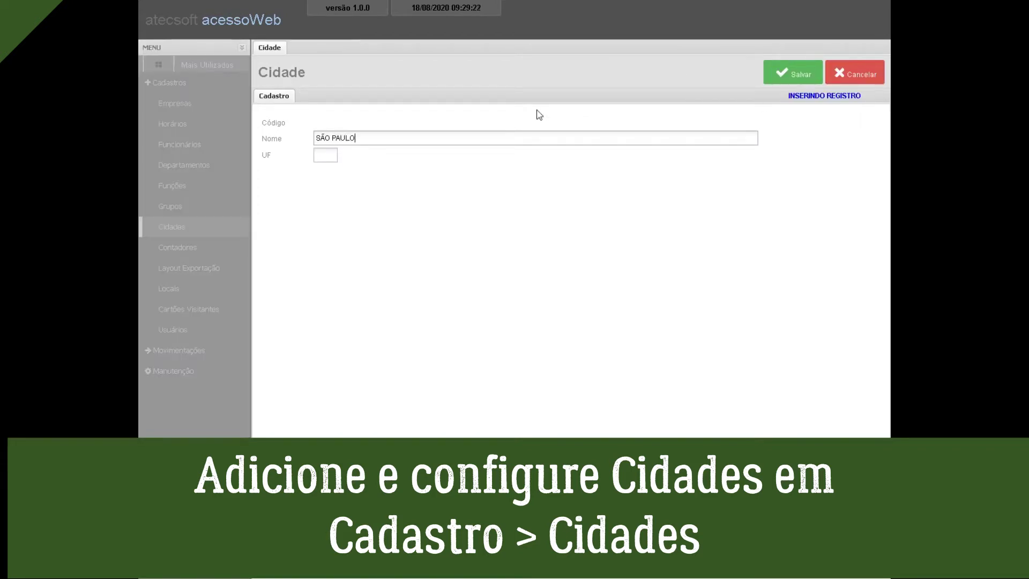
key(Tab)
click(793, 73)
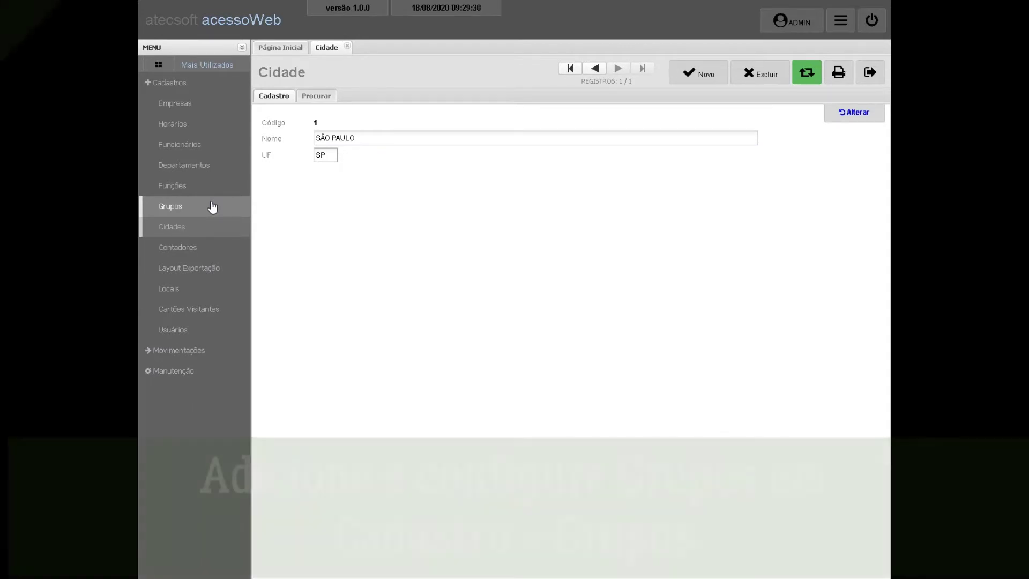
Save a new Grupos record named TESTE and close it to the home page.
click(869, 72)
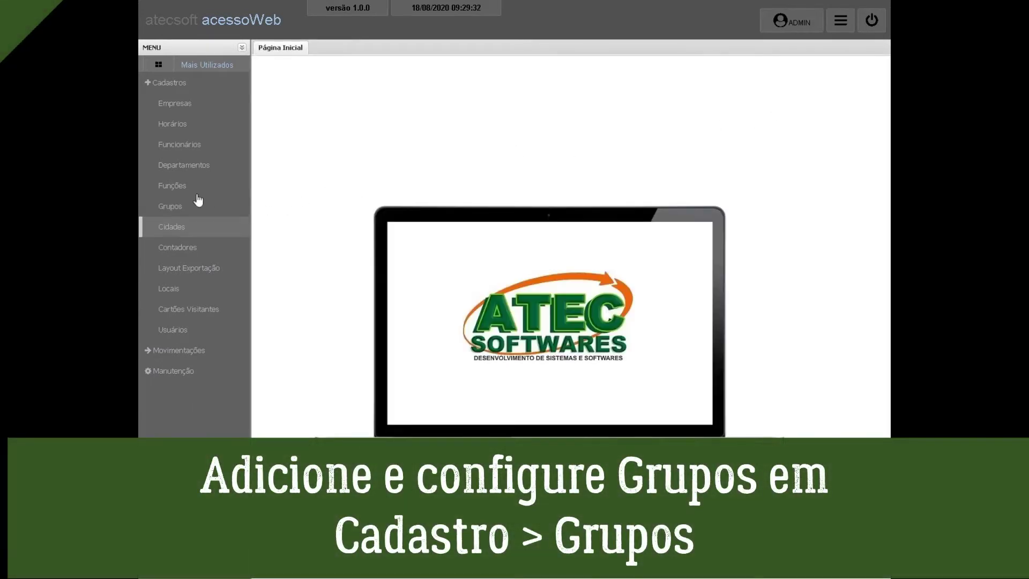
click(230, 208)
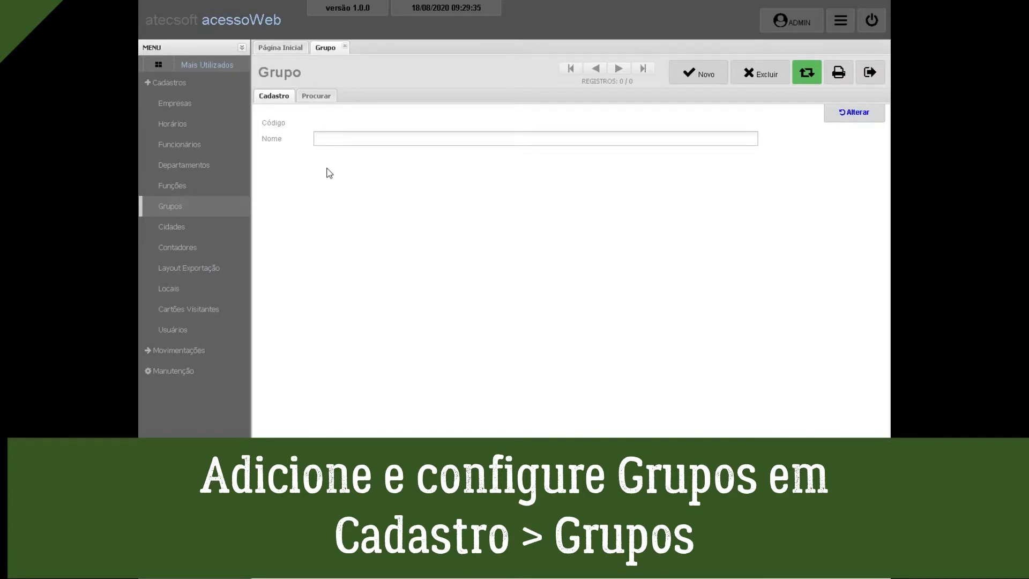
click(701, 73)
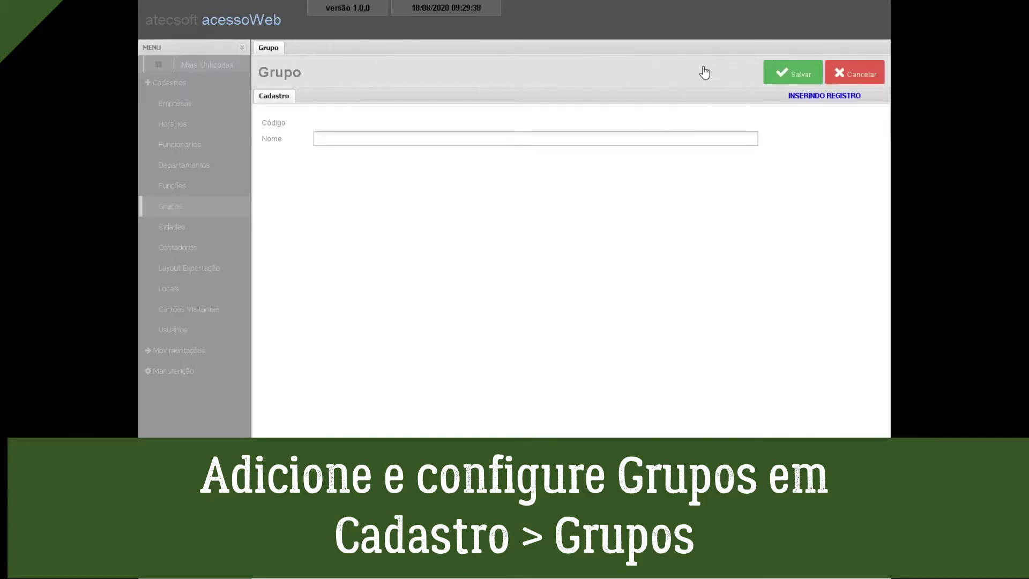
text(TESTE)
click(794, 76)
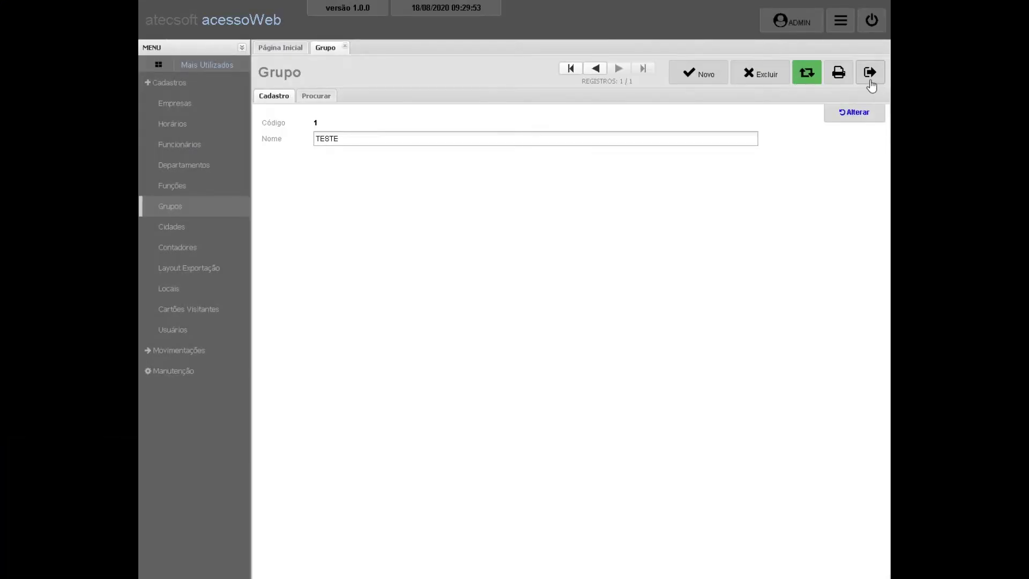
click(870, 75)
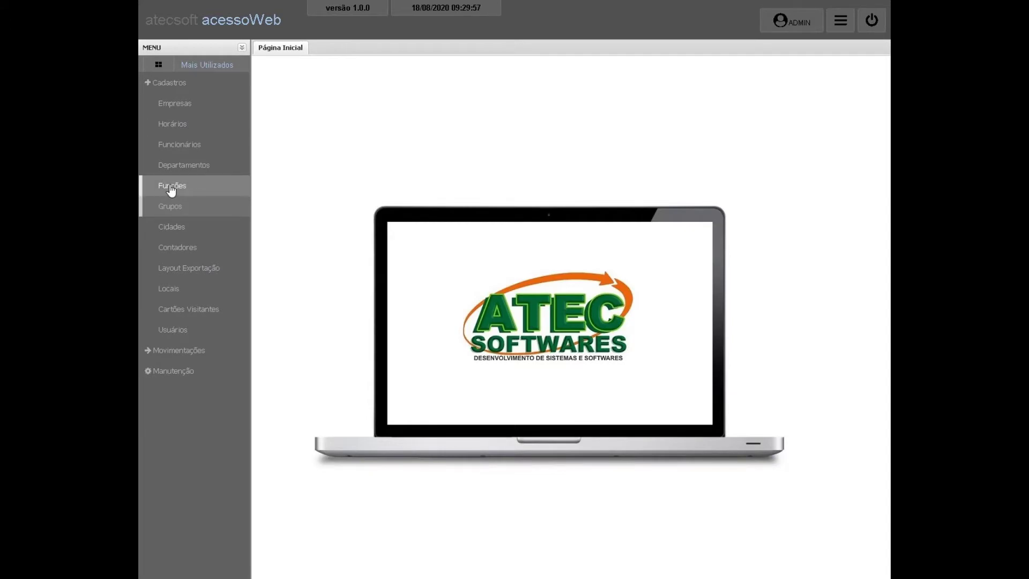
Save a new Funções record named ADMINISTRATIVO.
click(171, 190)
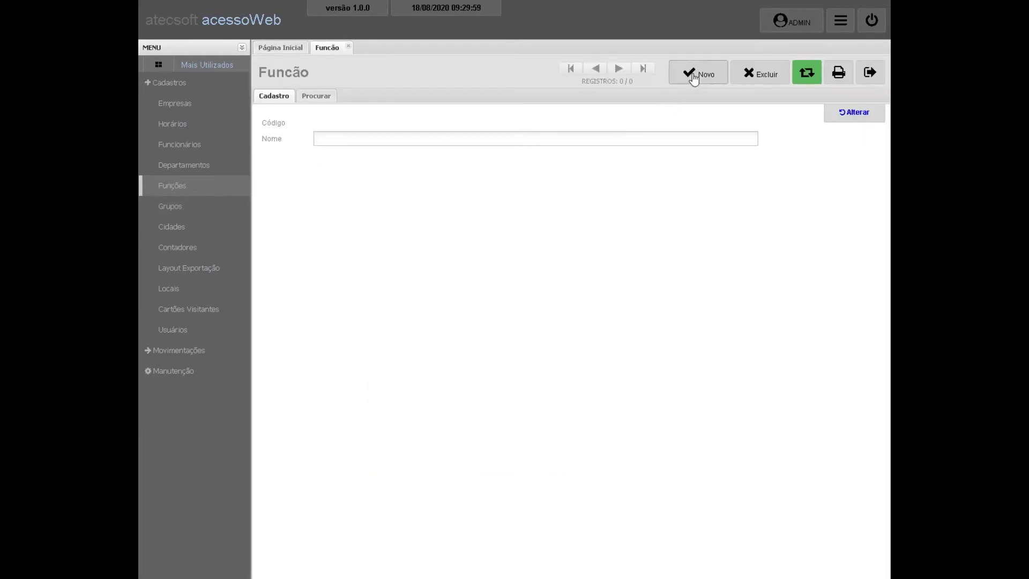
click(693, 75)
text(A)
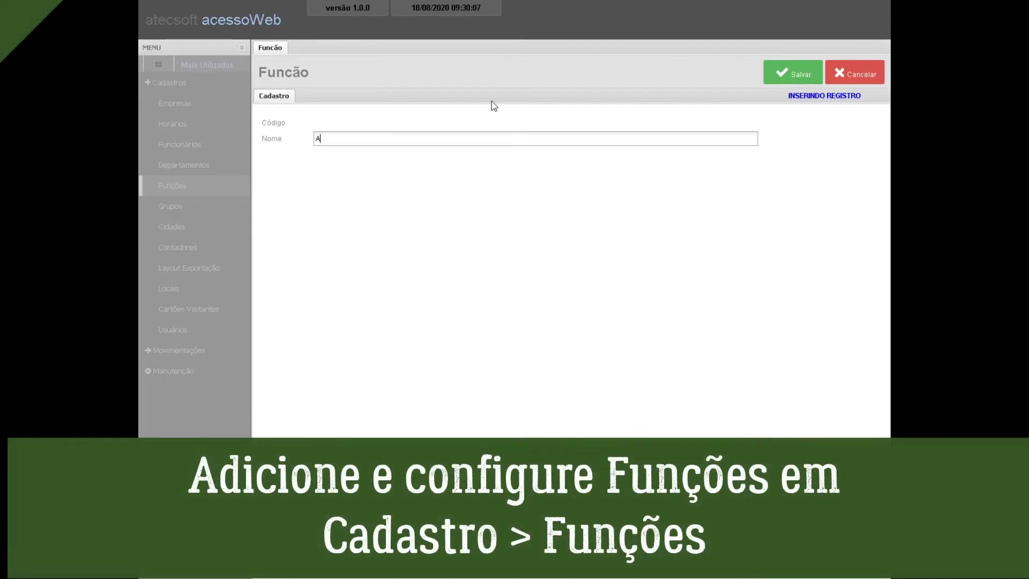
text(DMINIS)
text(TRATIVO)
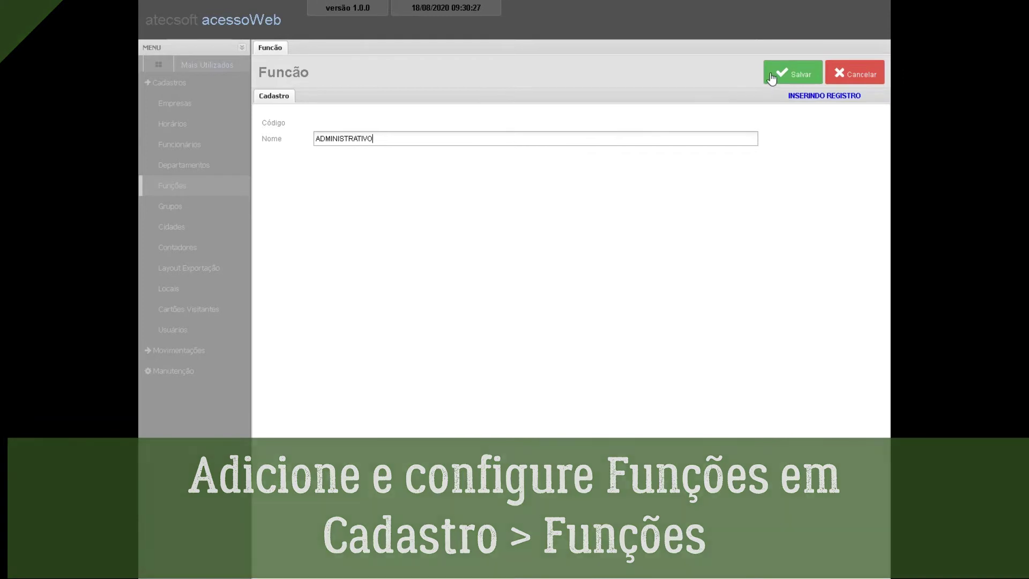
click(777, 73)
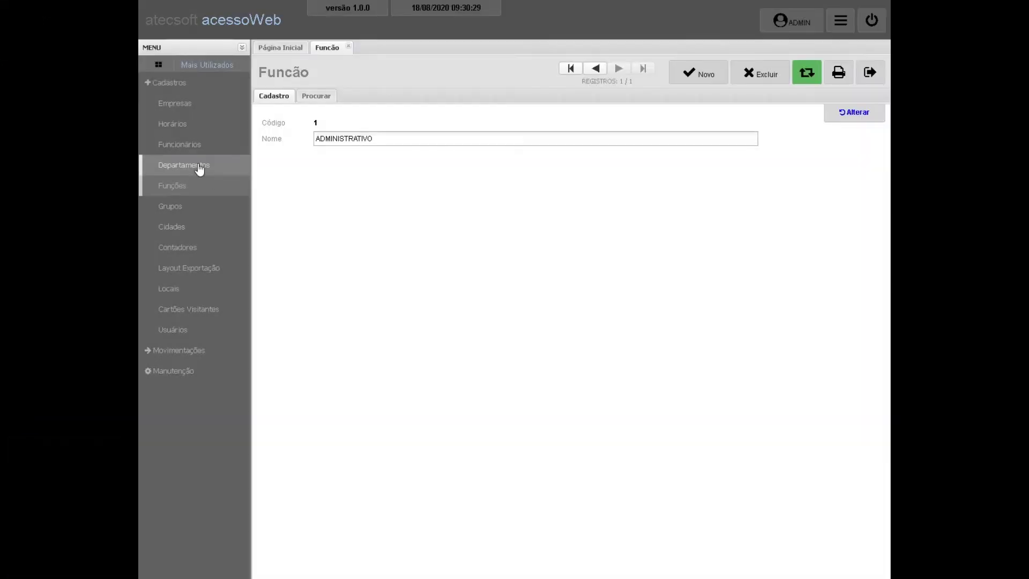
Save department DEPARTAMENTO PESSOAL with Contador 1 - REFEITORIO, then close the records.
click(199, 167)
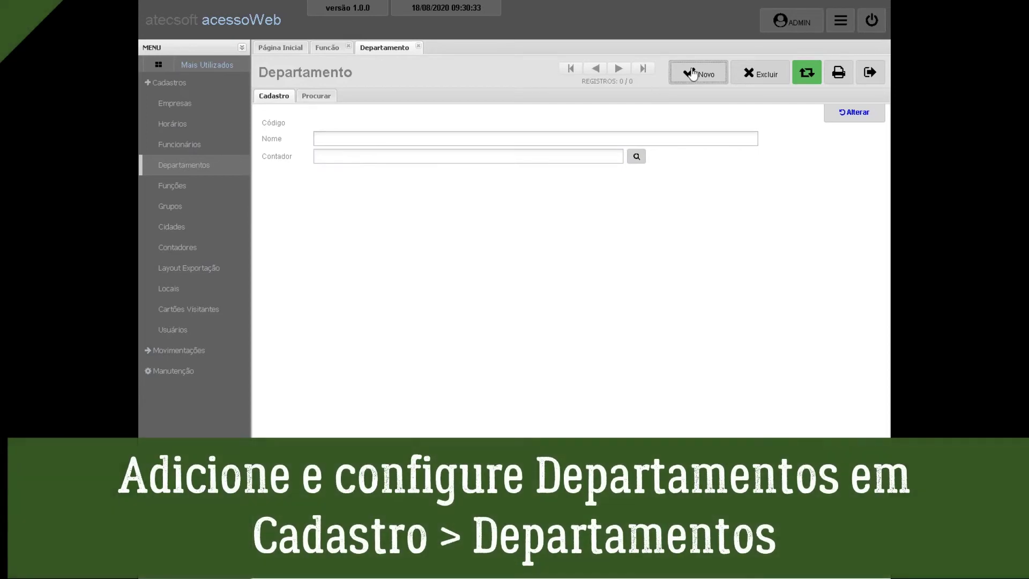
click(697, 72)
text(DEPARTAMENTO )
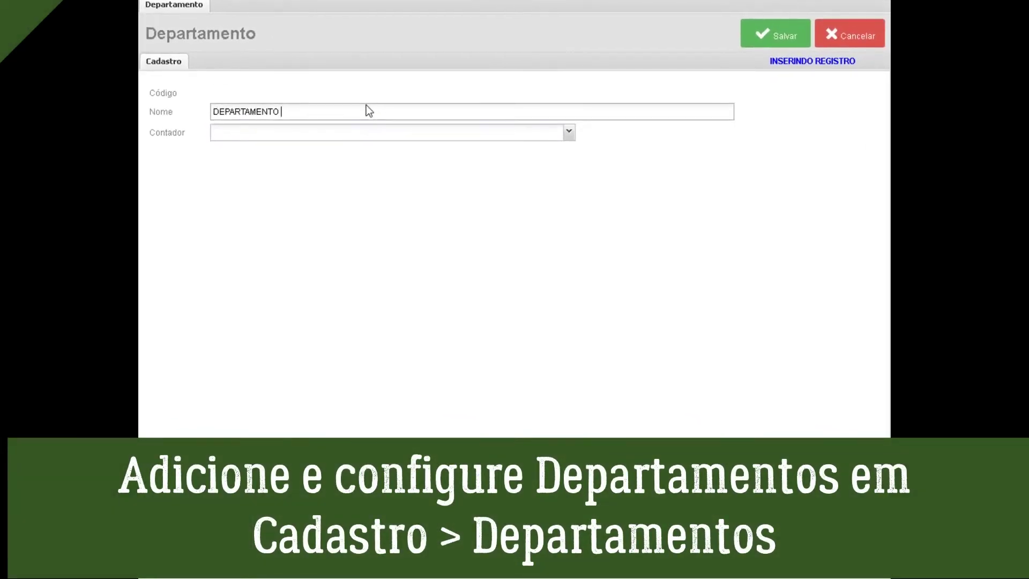
text(PESSOAL)
click(569, 141)
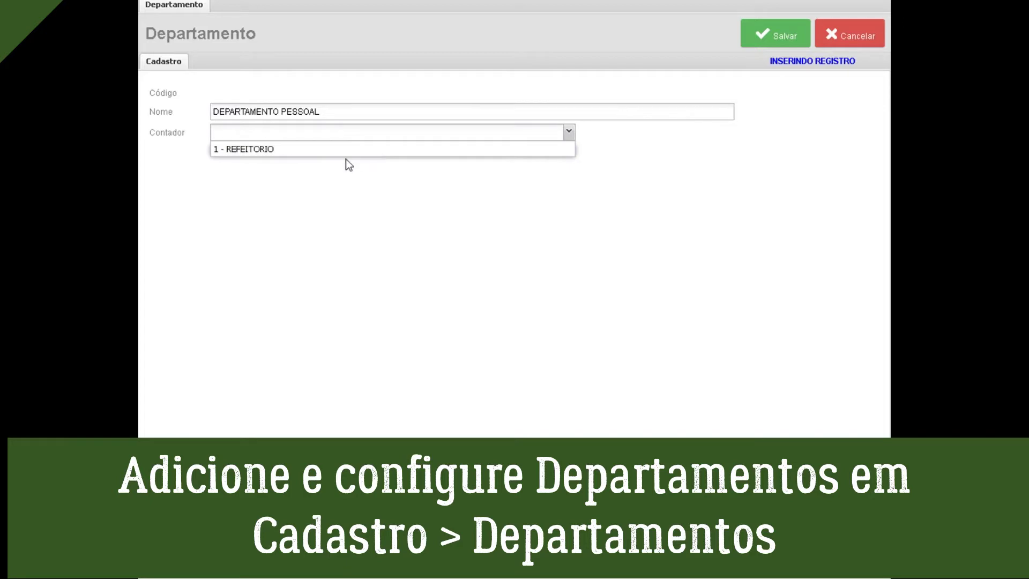
click(263, 150)
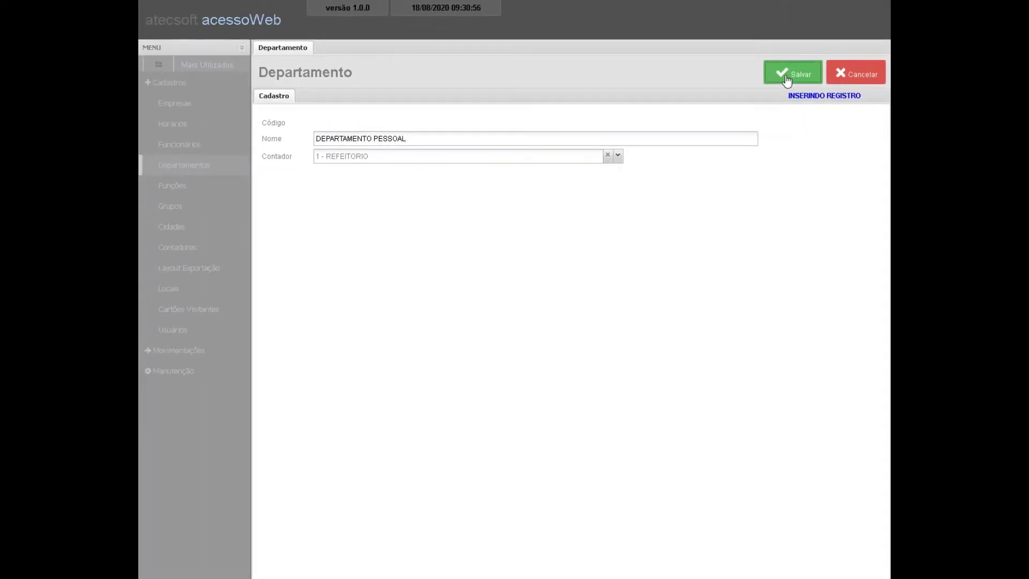
click(787, 81)
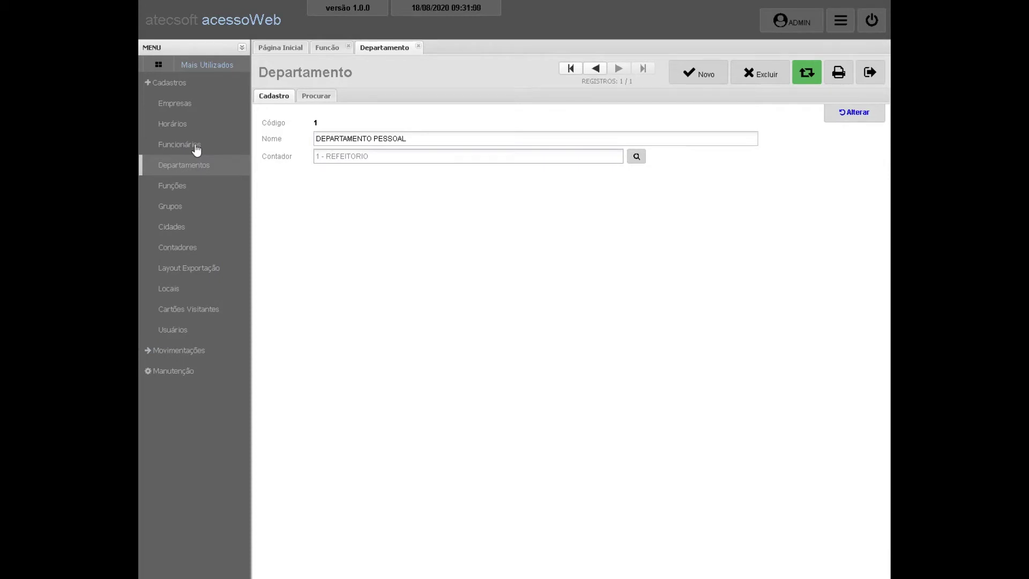
click(860, 78)
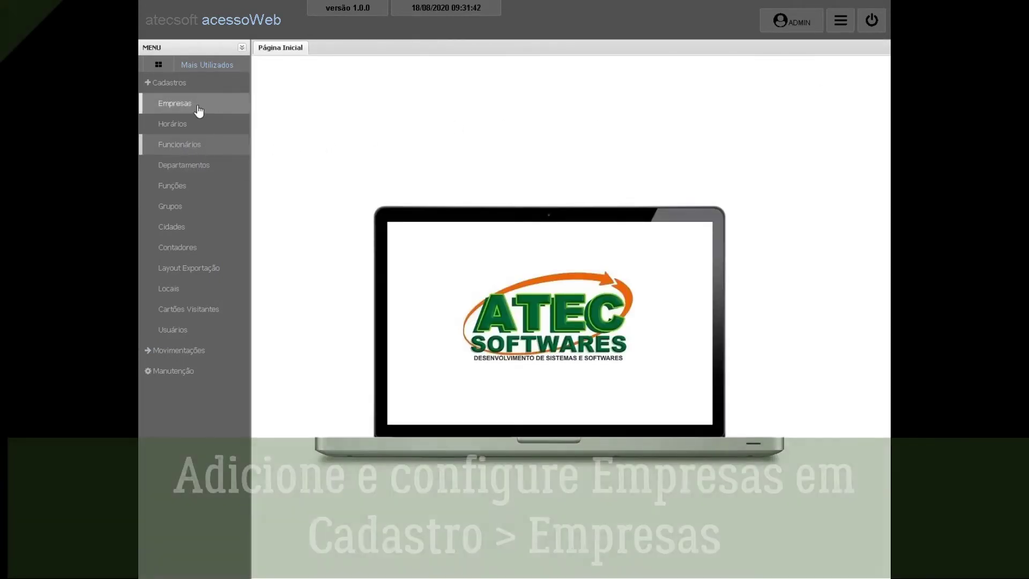
Start a new ATECSOFT company record with CEP 99.999-999 and city SÃO PAULO - SP.
click(198, 107)
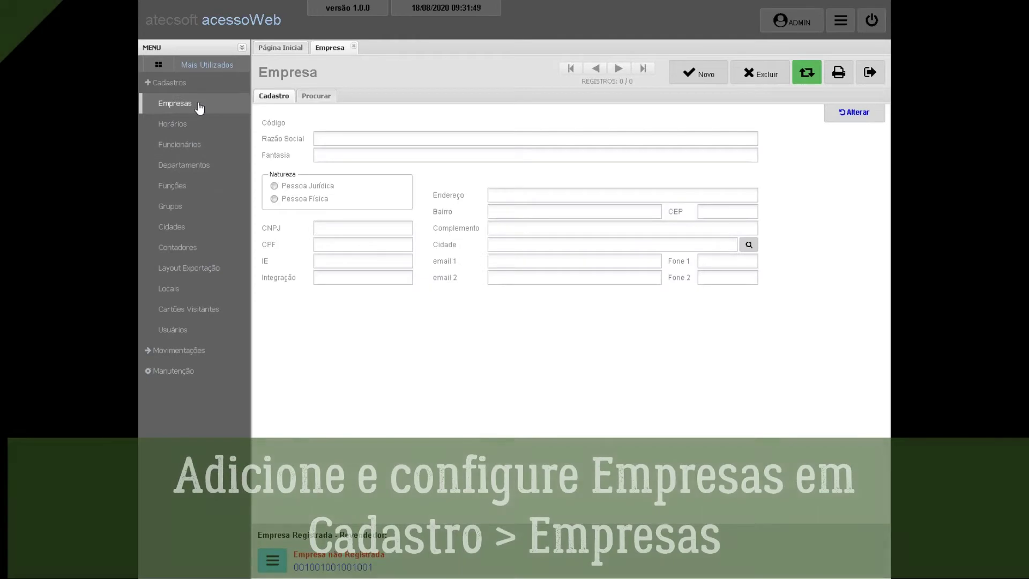
click(698, 77)
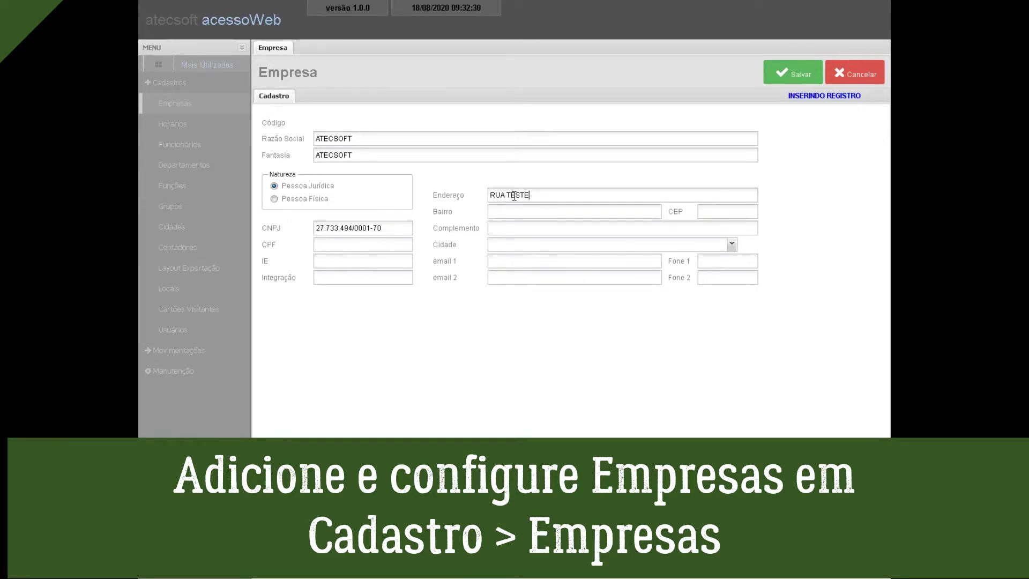
text(STE)
click(739, 214)
text(99.999-999)
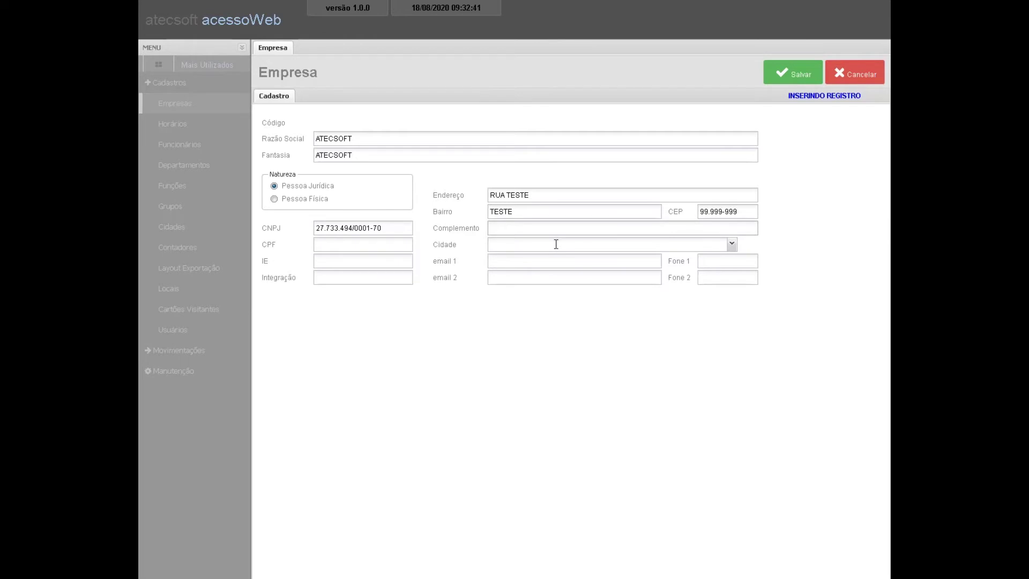
click(556, 243)
click(556, 259)
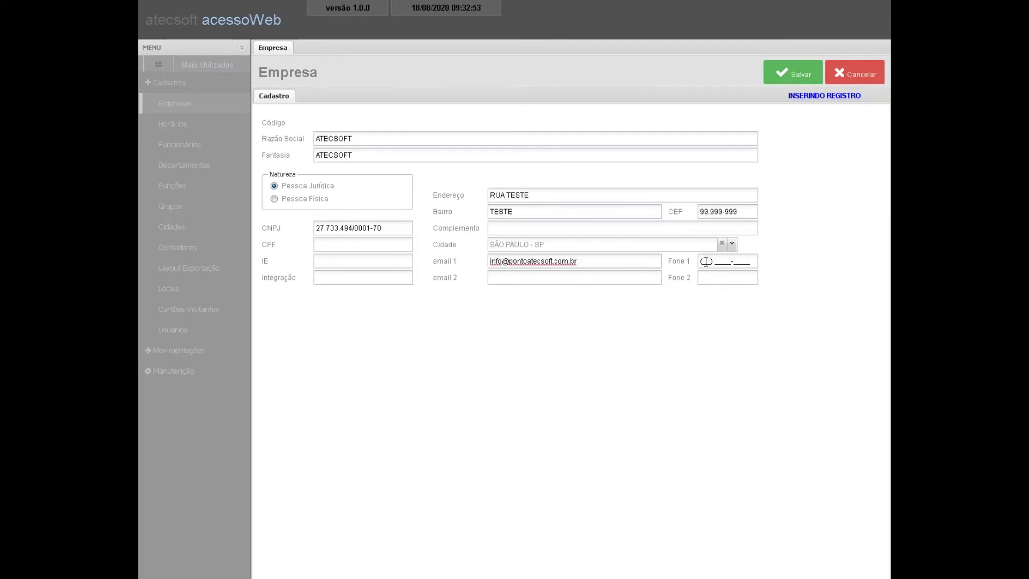
Add the company e-mail and phone, then save and close the Empresa record.
click(705, 261)
click(798, 75)
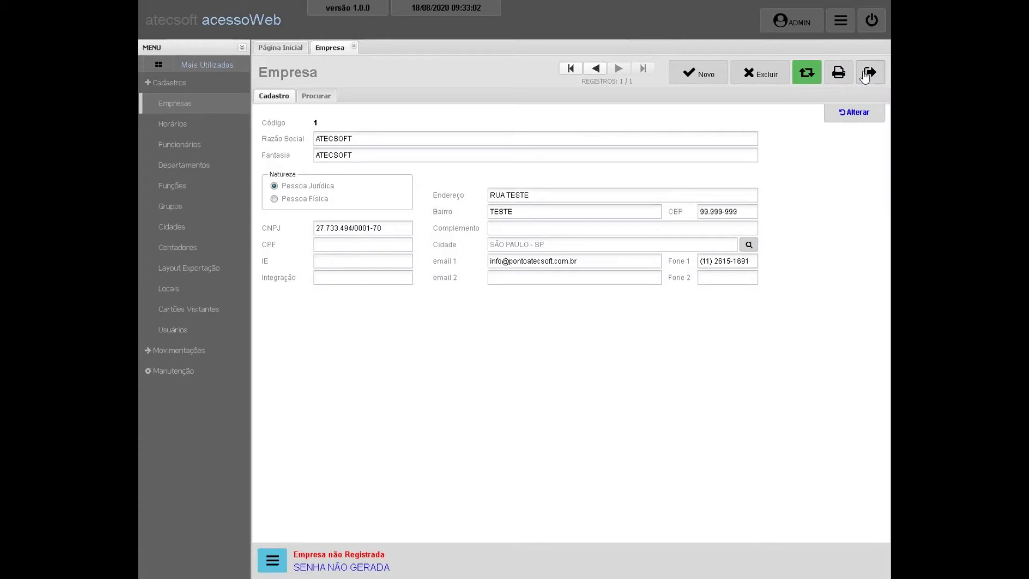
click(866, 74)
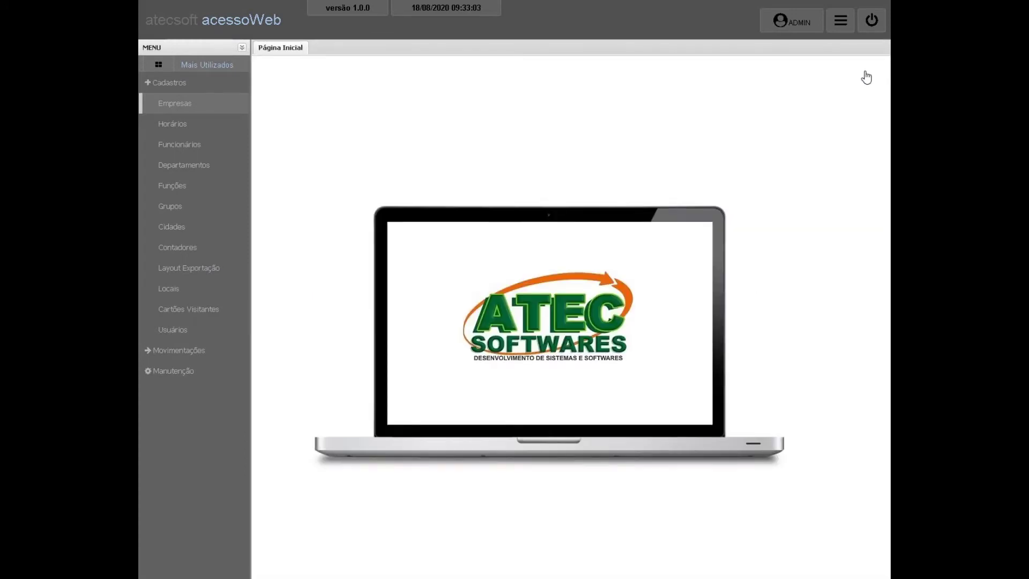
Start a new schedule HORARIO TESTE with a period from 18/08/2020 to 28/11/2020.
click(188, 127)
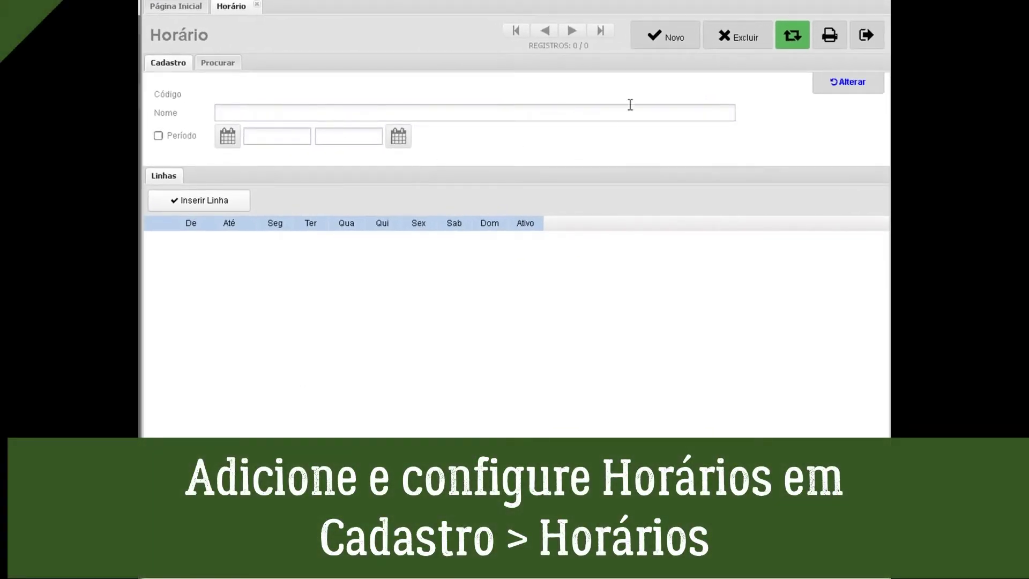
click(671, 39)
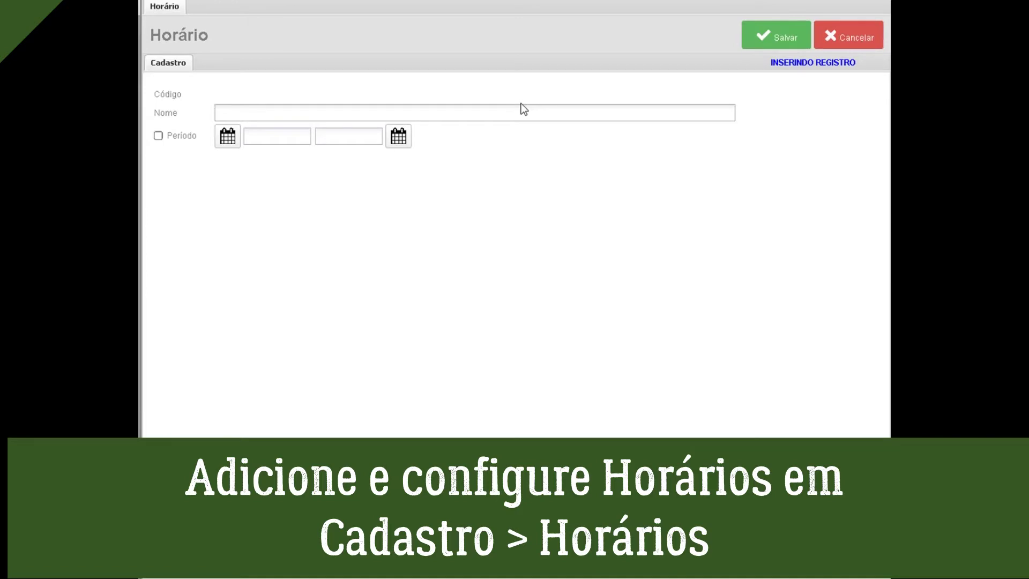
text(HORARIO TESTE)
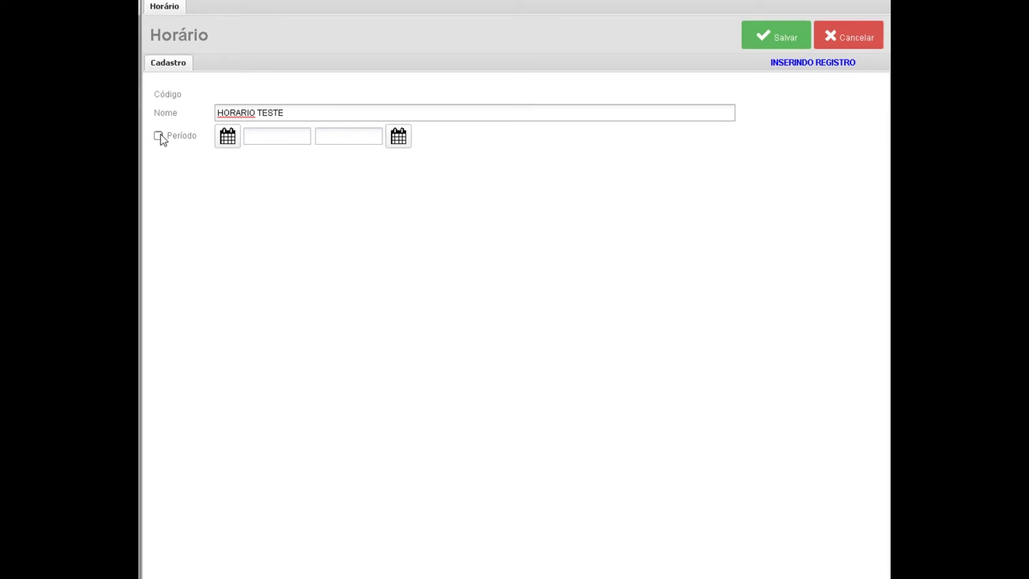
click(159, 136)
click(229, 142)
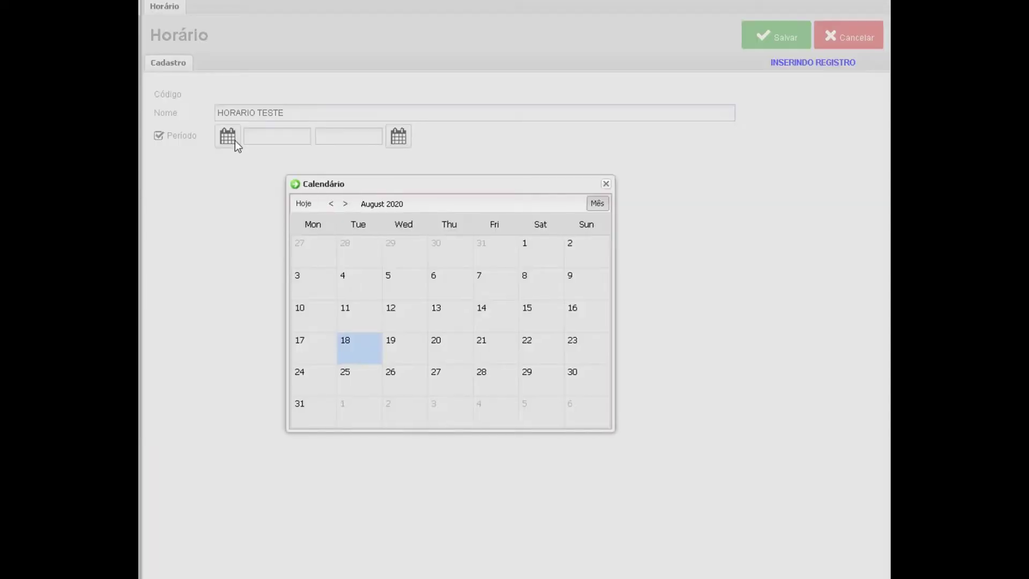
click(361, 342)
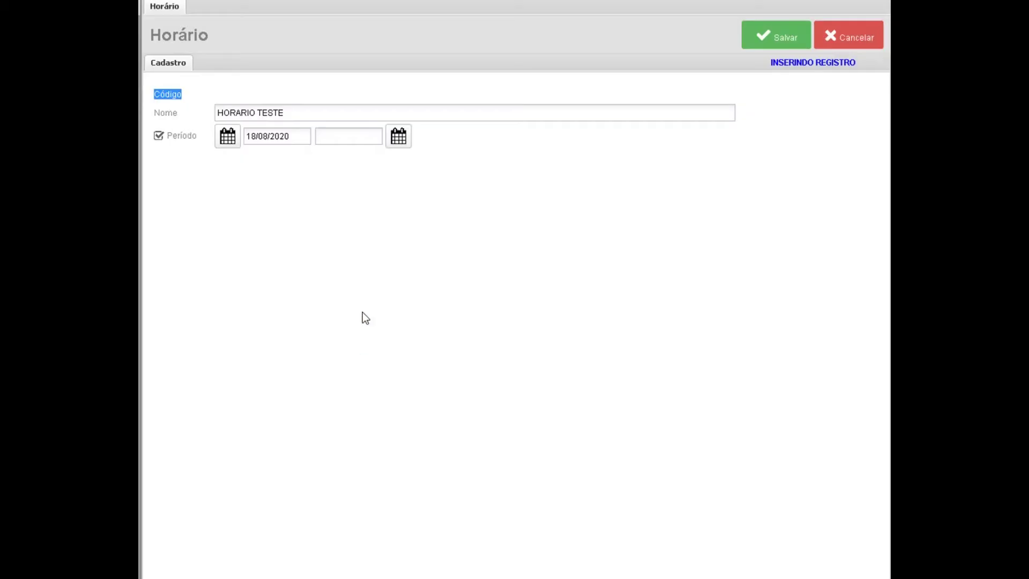
click(398, 140)
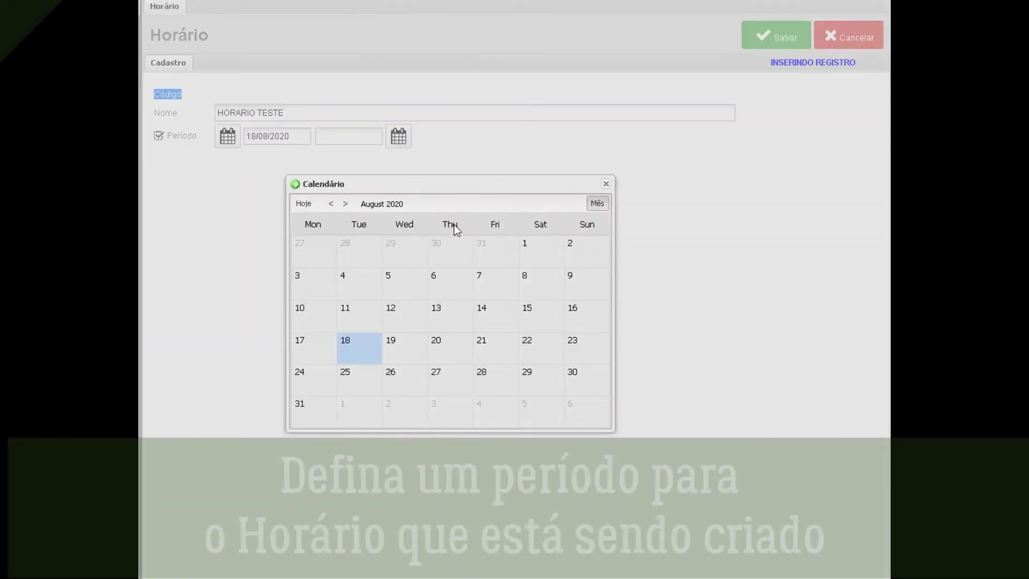
click(345, 204)
click(345, 204)
click(345, 203)
click(531, 378)
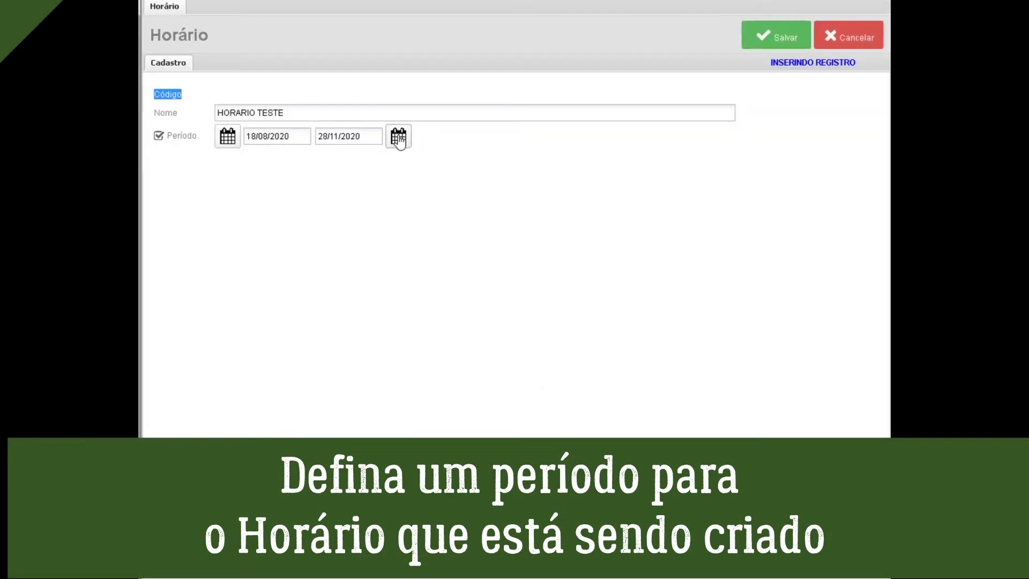
Turn off the date period, clear both dates, and save the schedule.
click(158, 135)
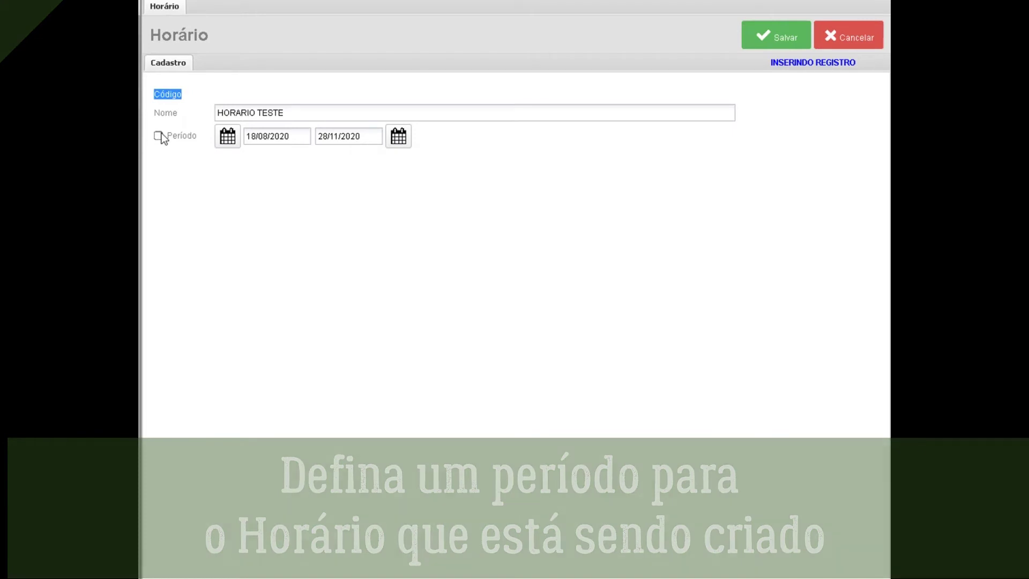
drag(292, 137, 236, 138)
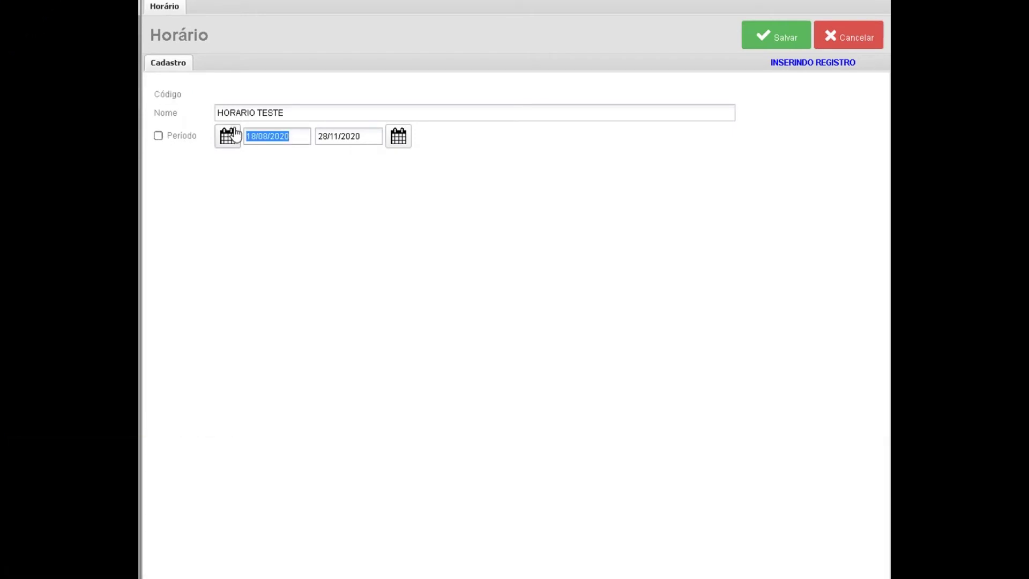
key(BackSpace)
drag(375, 138, 307, 137)
key(BackSpace)
click(769, 47)
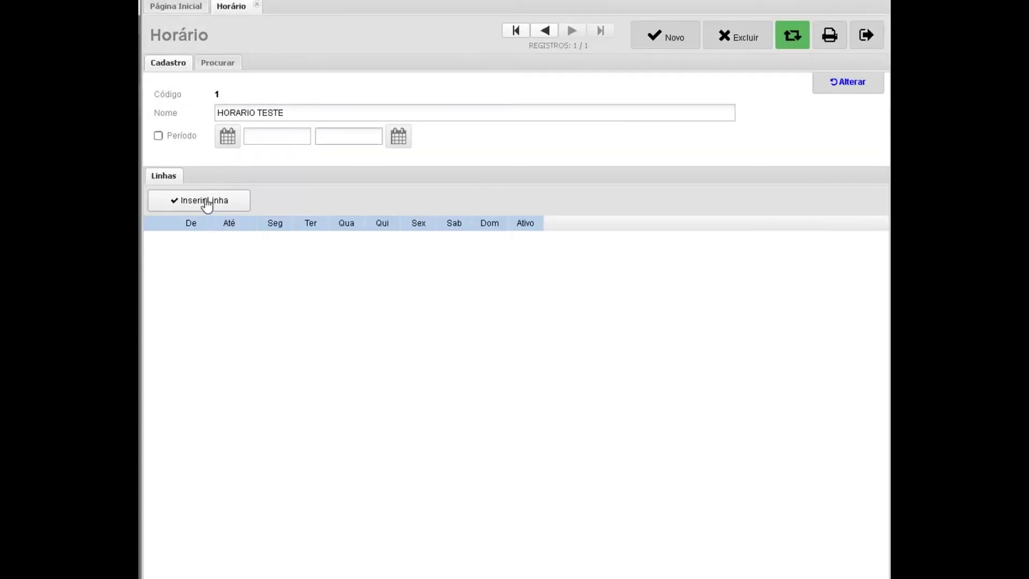
Add a 07:40–18:40 line for Monday to Friday, then close the schedule form.
click(205, 201)
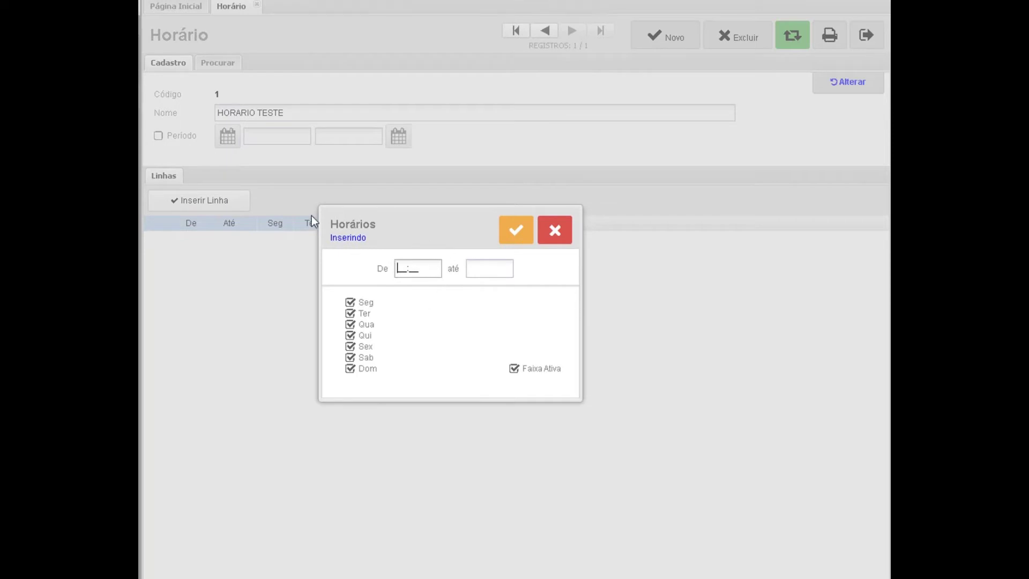
text(07:40)
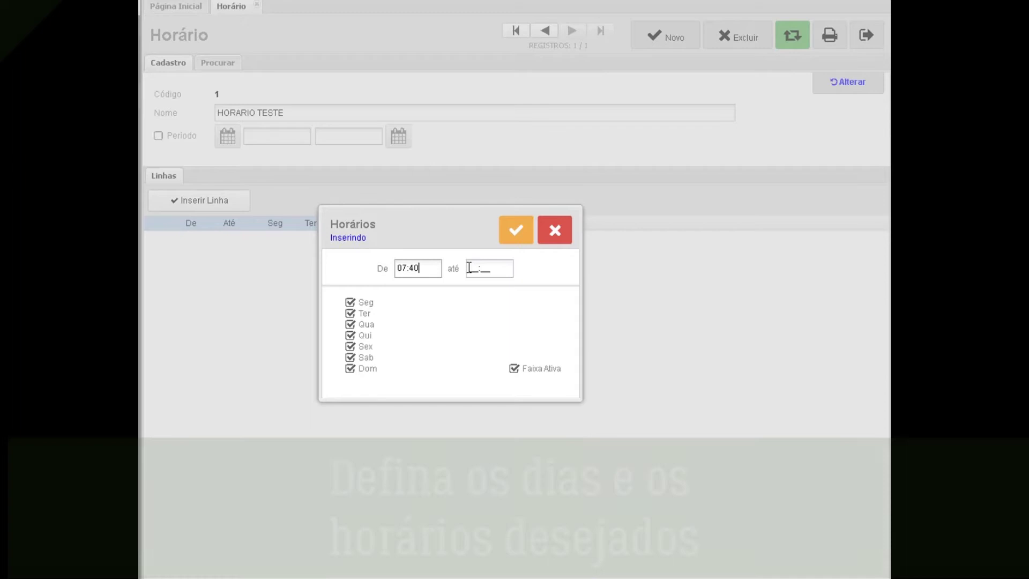
click(493, 268)
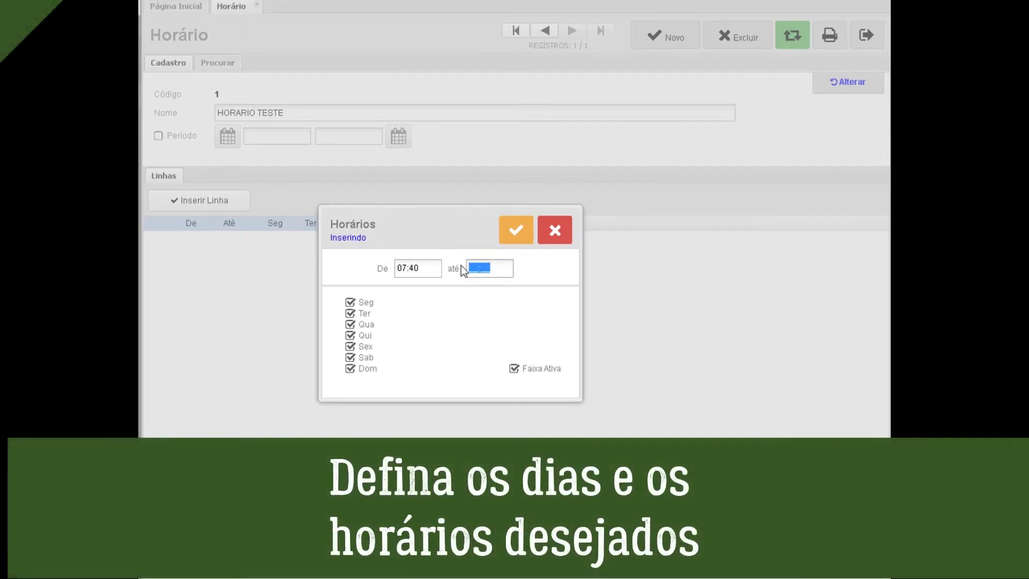
text(18:40)
click(351, 368)
click(350, 357)
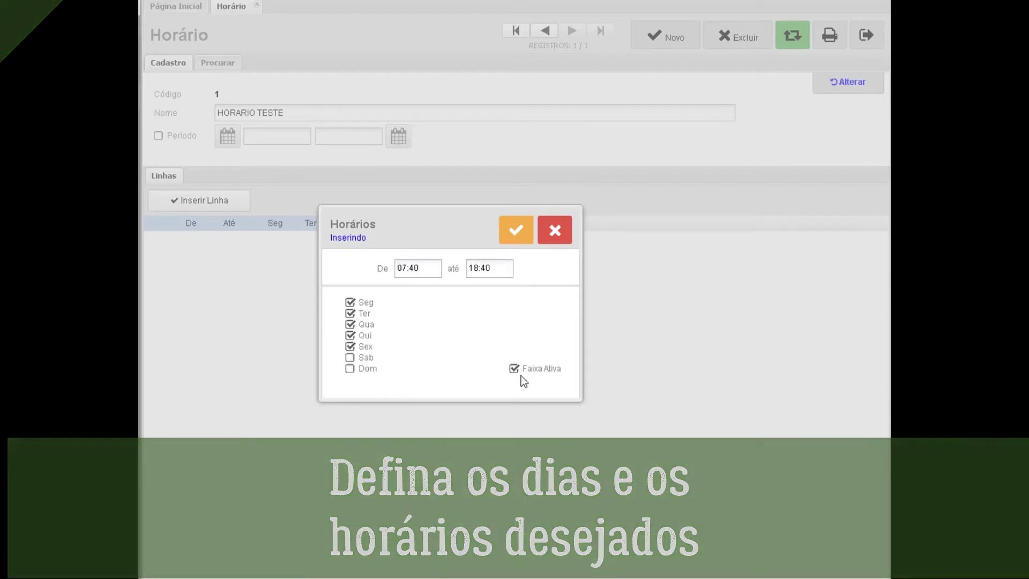
click(521, 232)
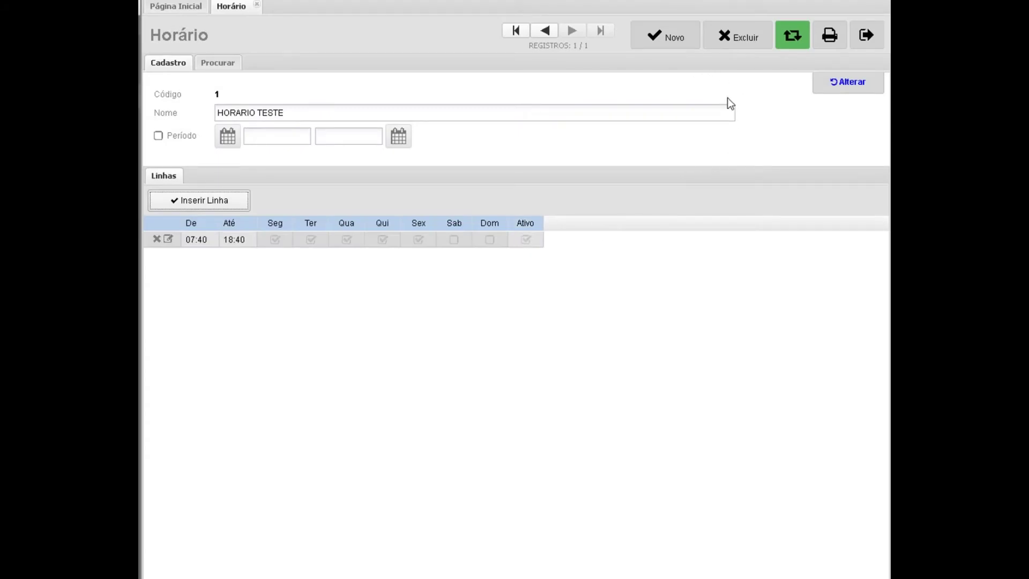
click(866, 36)
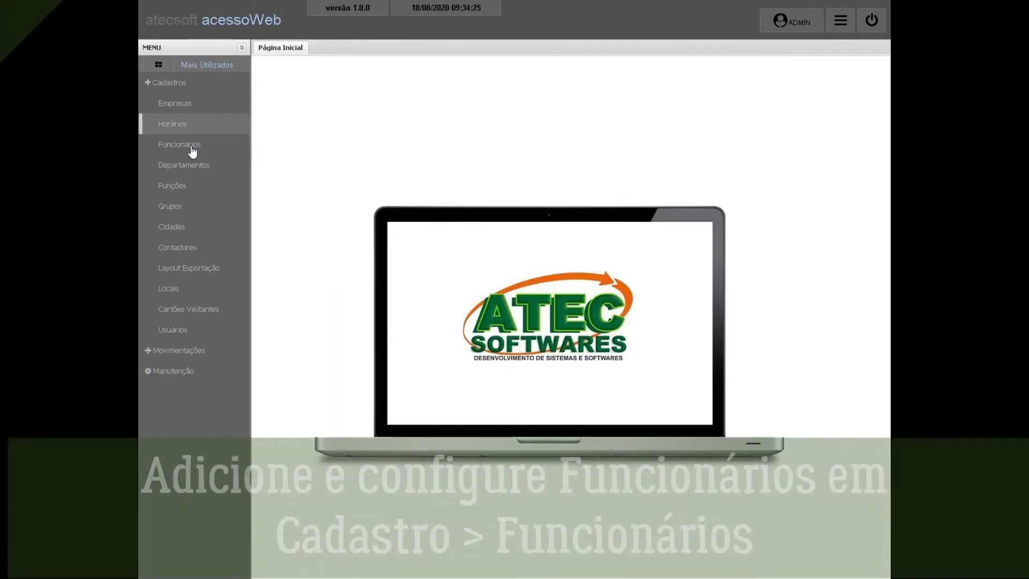
Start a new employee with Matrícula 1, Identificador 1 and name FUNCIONARIO TESTE.
click(190, 148)
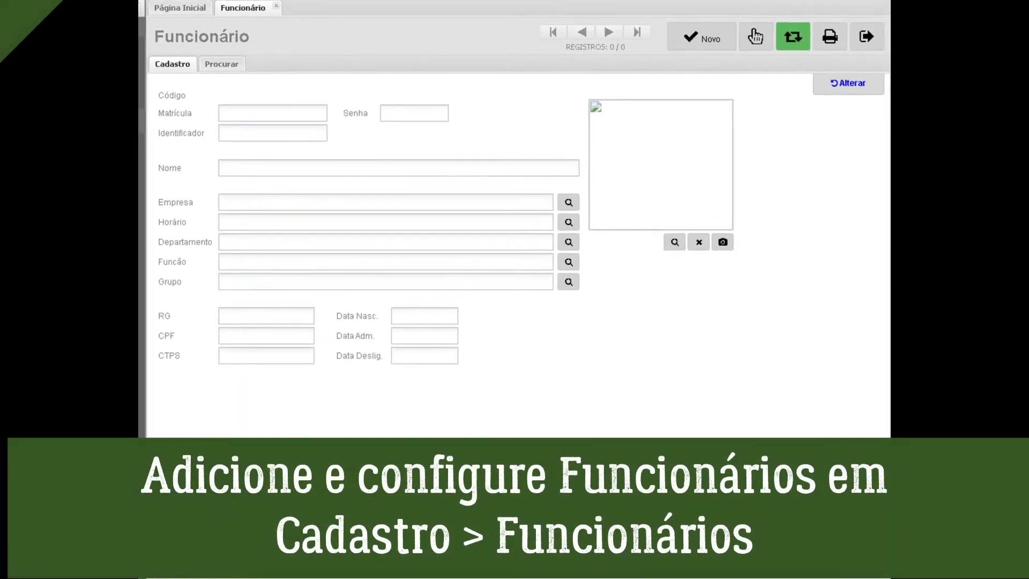
click(714, 39)
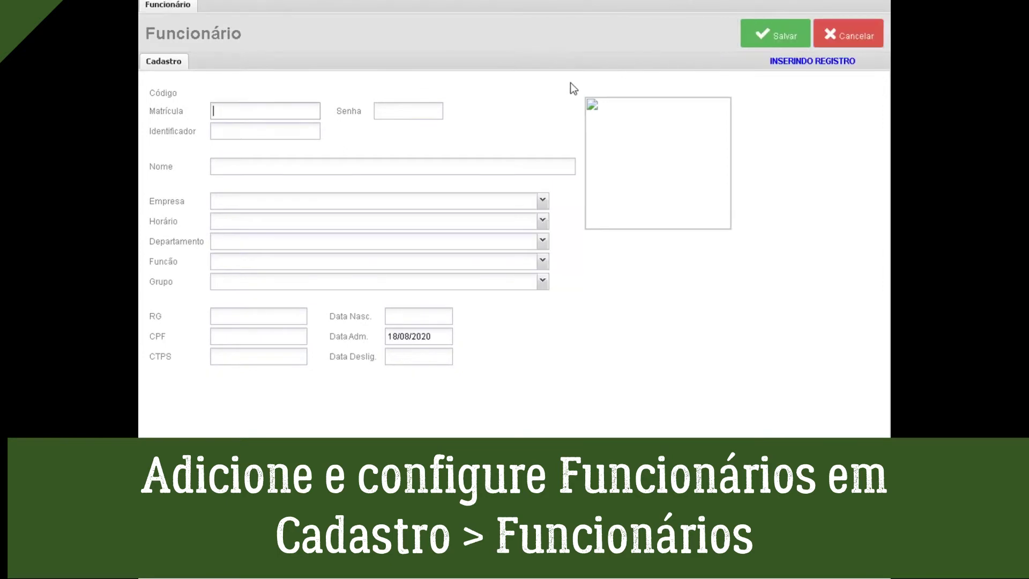
text(1)
click(300, 132)
text(1)
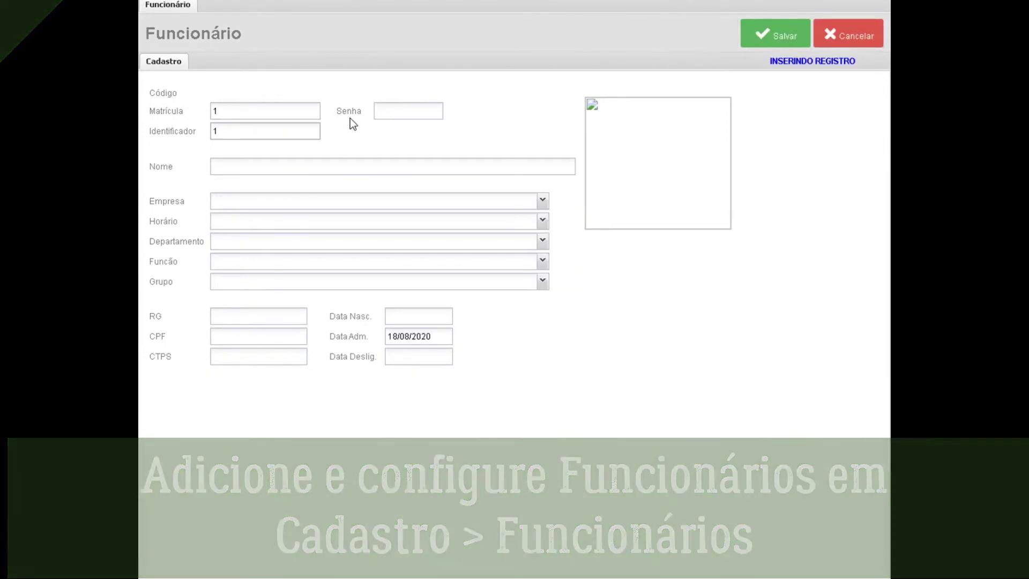
click(299, 162)
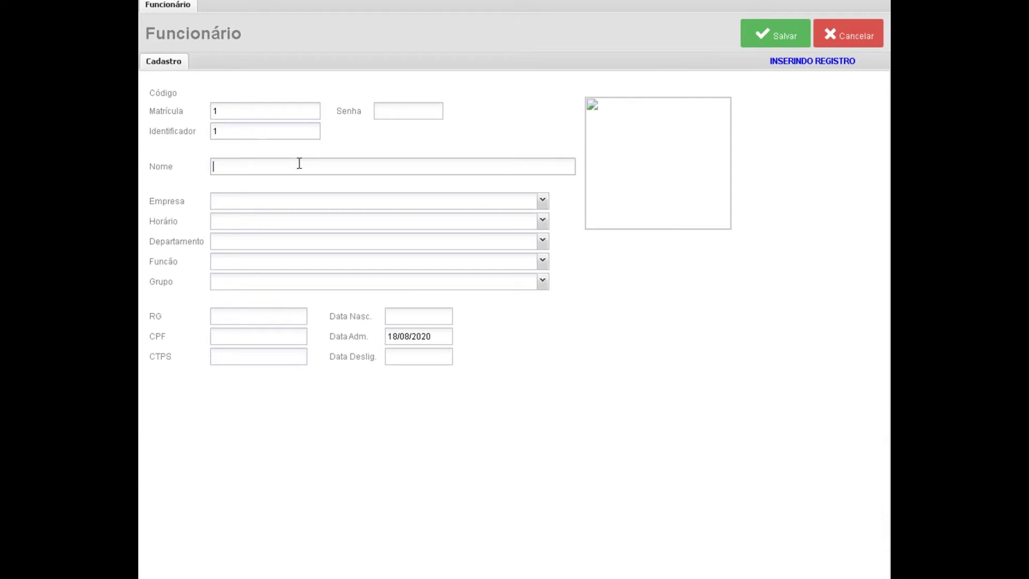
text(FUNCIONARIO TESTE)
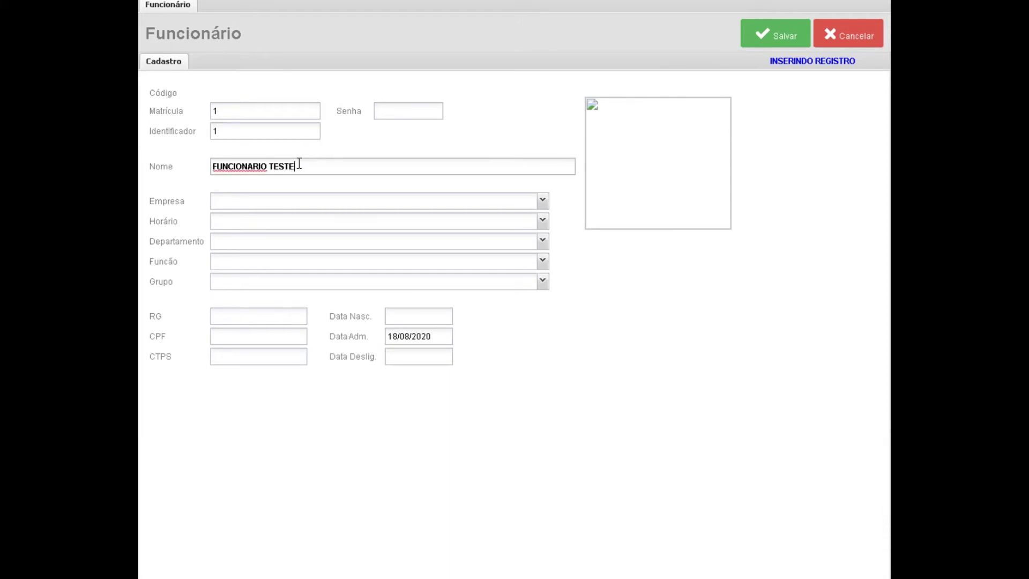
Assign ATECSOFT, HORARIO TESTE, DEPARTAMENTO PESSOAL, ADMINISTRATIVO and group TESTE to the employee.
click(321, 202)
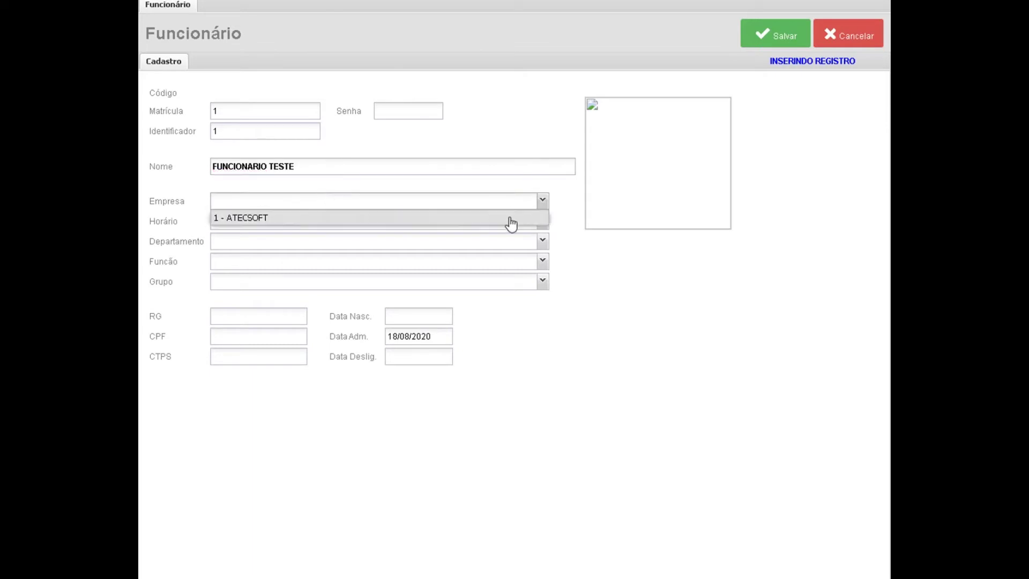
click(507, 220)
click(500, 225)
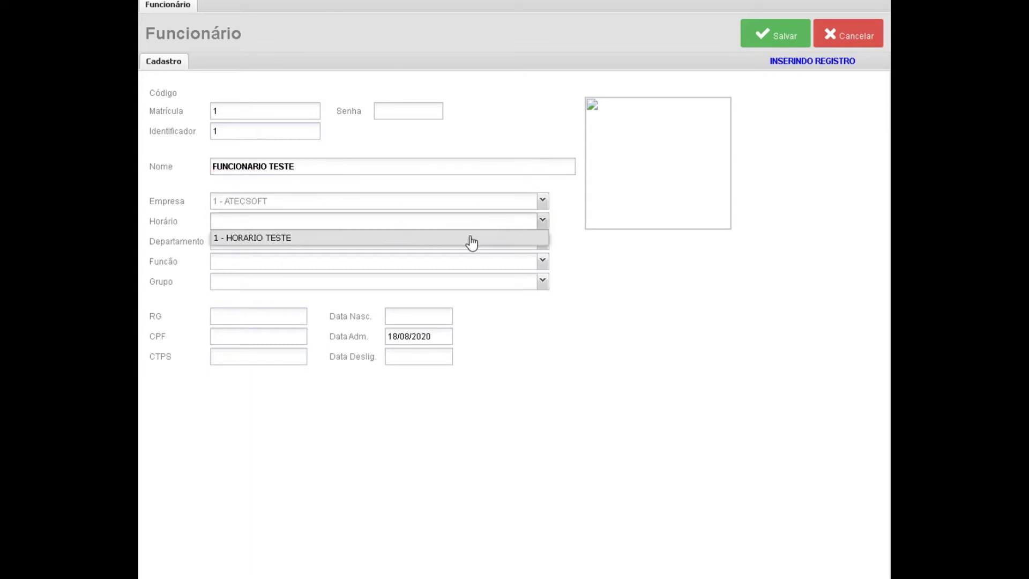
click(473, 237)
click(451, 240)
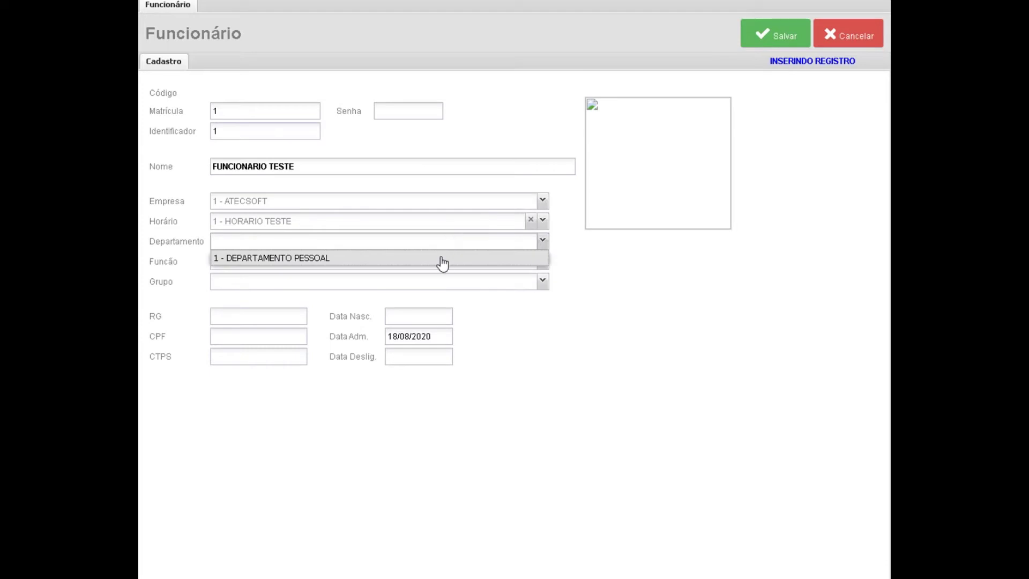
click(442, 261)
click(439, 265)
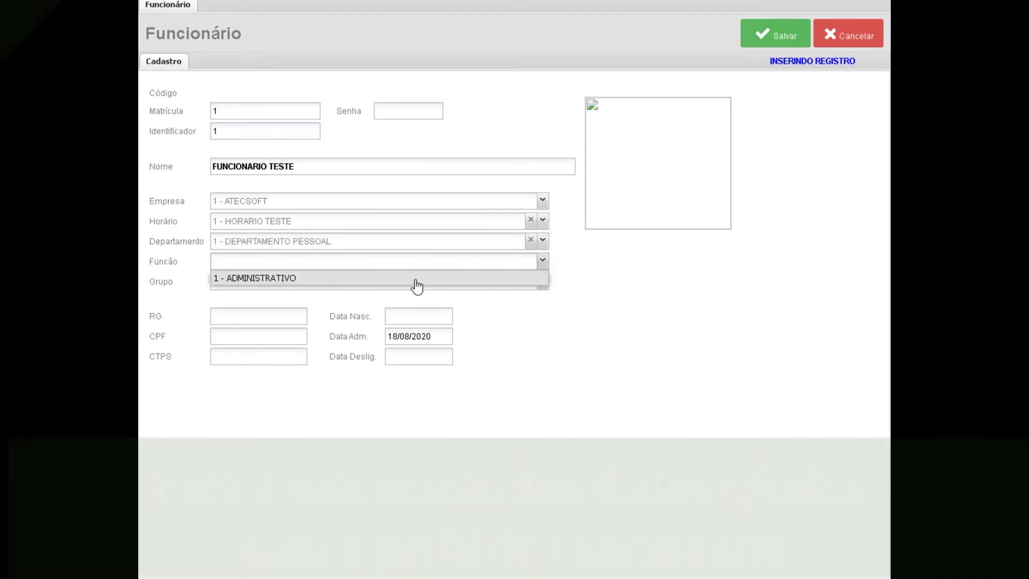
click(416, 279)
click(417, 279)
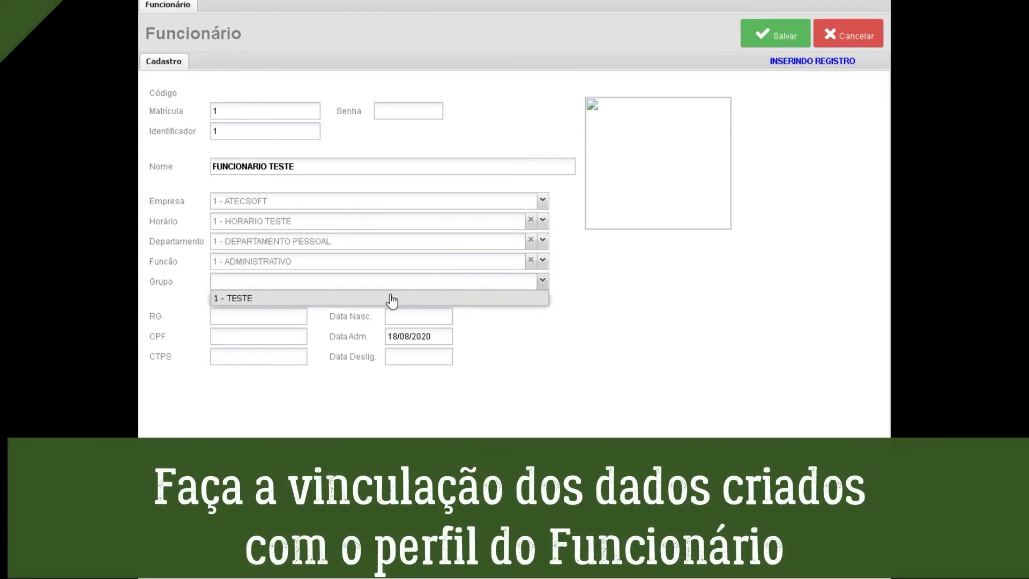
click(393, 298)
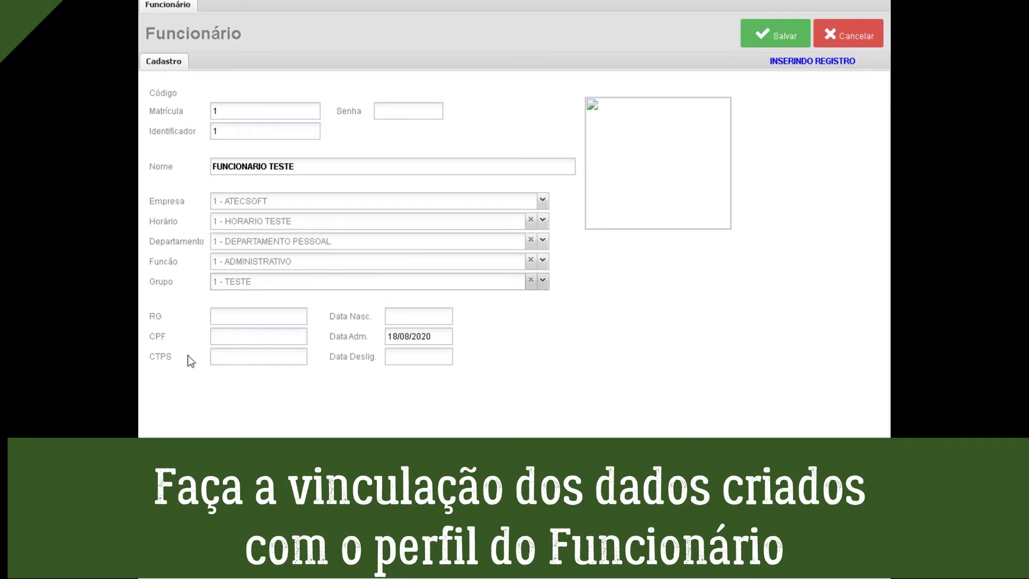
Leave the birth and termination dates blank and save the employee record.
click(428, 322)
click(424, 355)
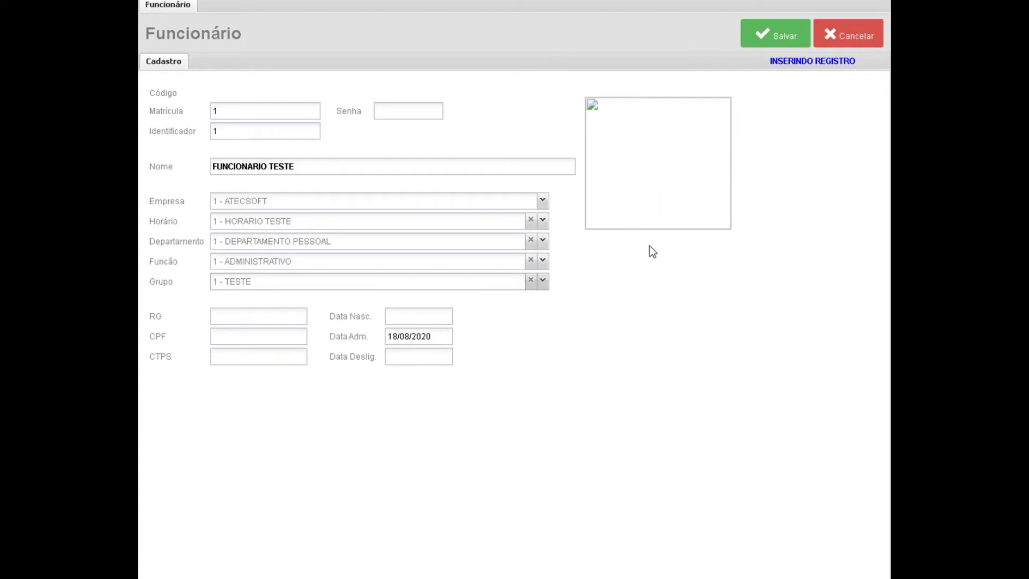
click(771, 35)
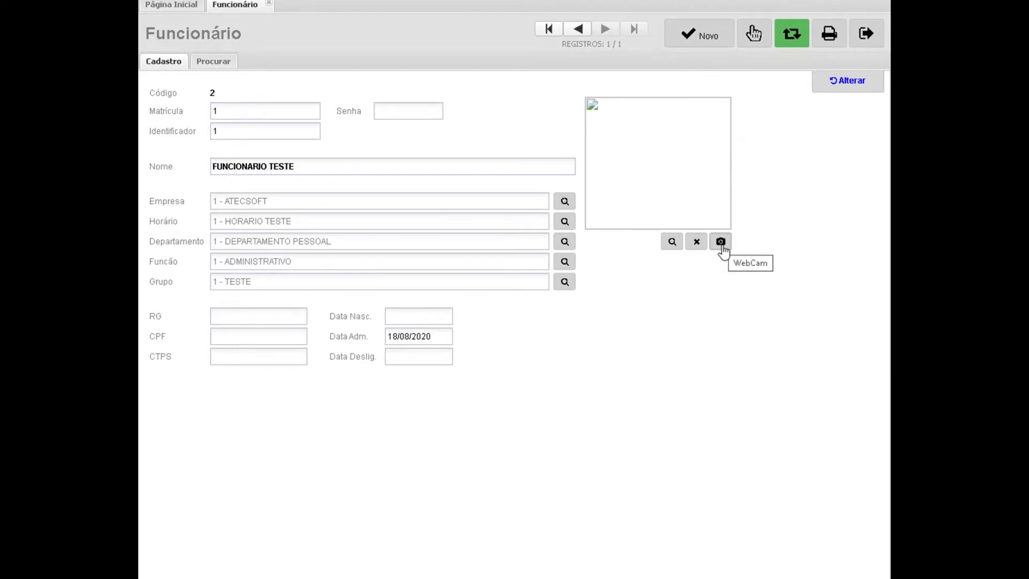
click(720, 242)
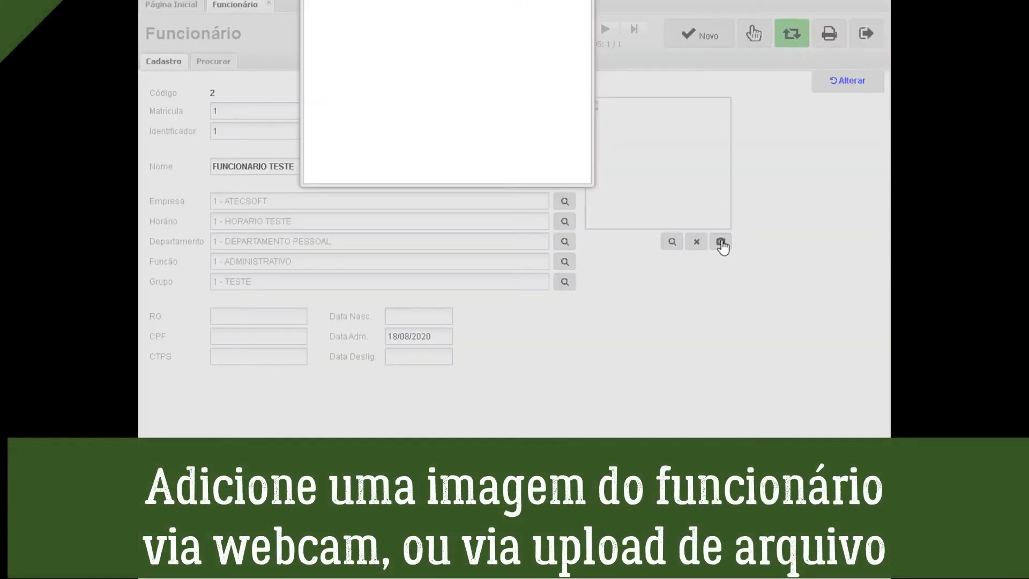
click(587, 197)
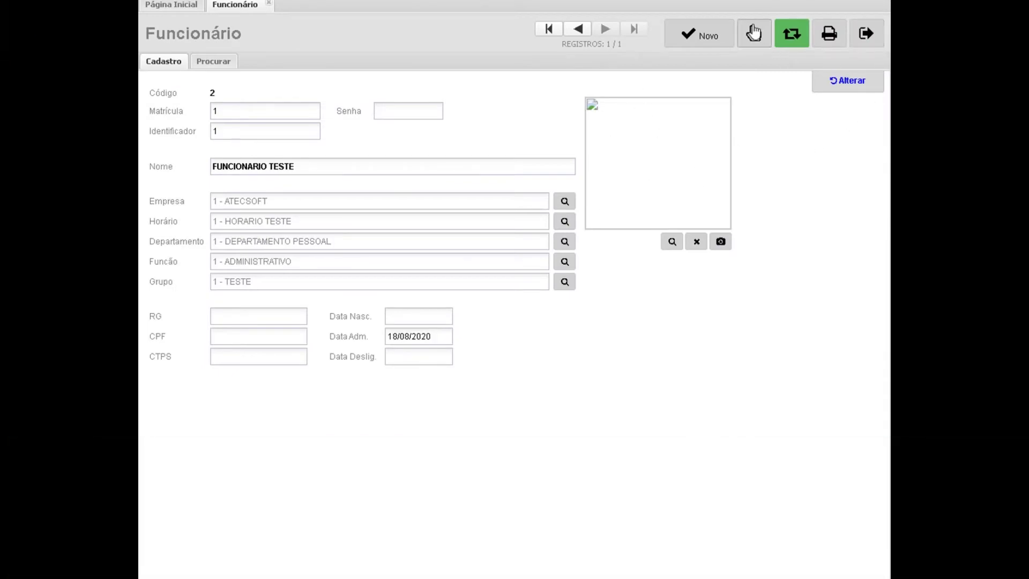
click(754, 34)
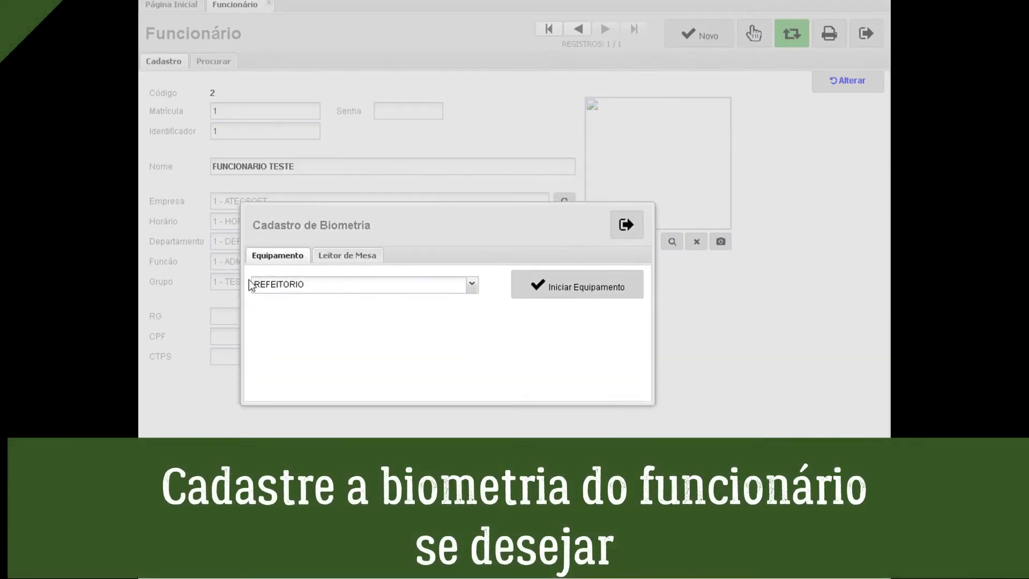
click(567, 288)
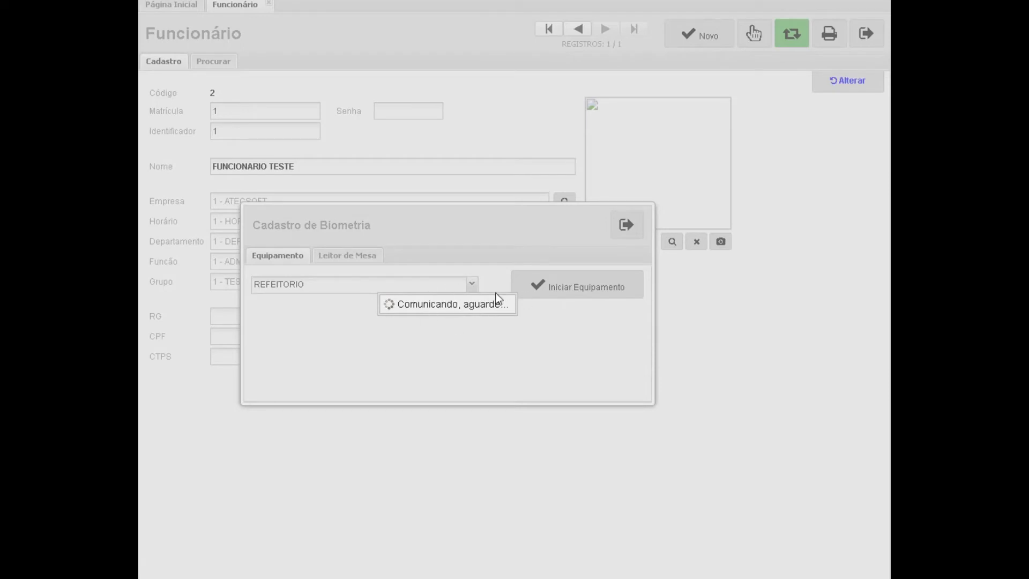
click(354, 259)
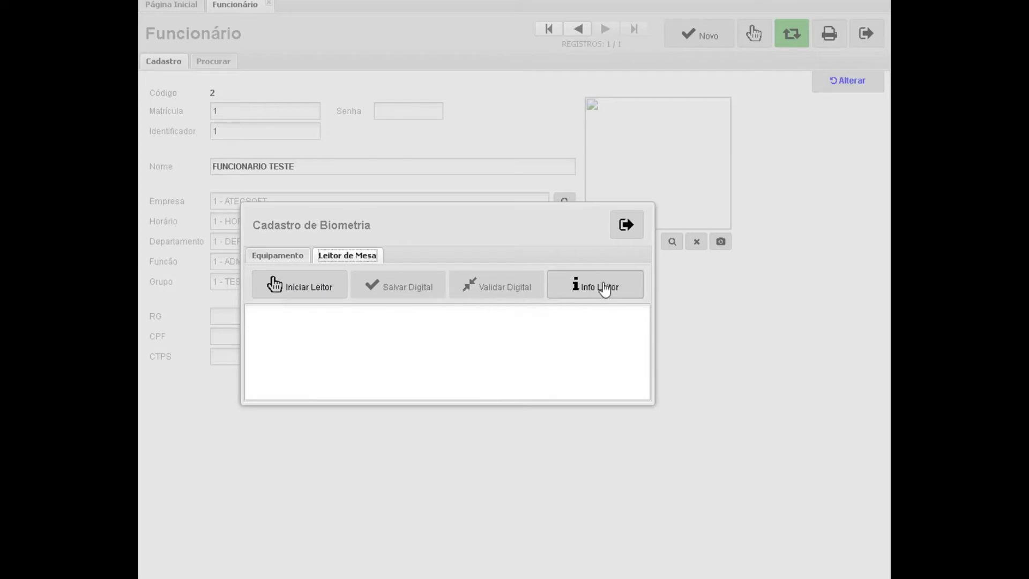
click(624, 225)
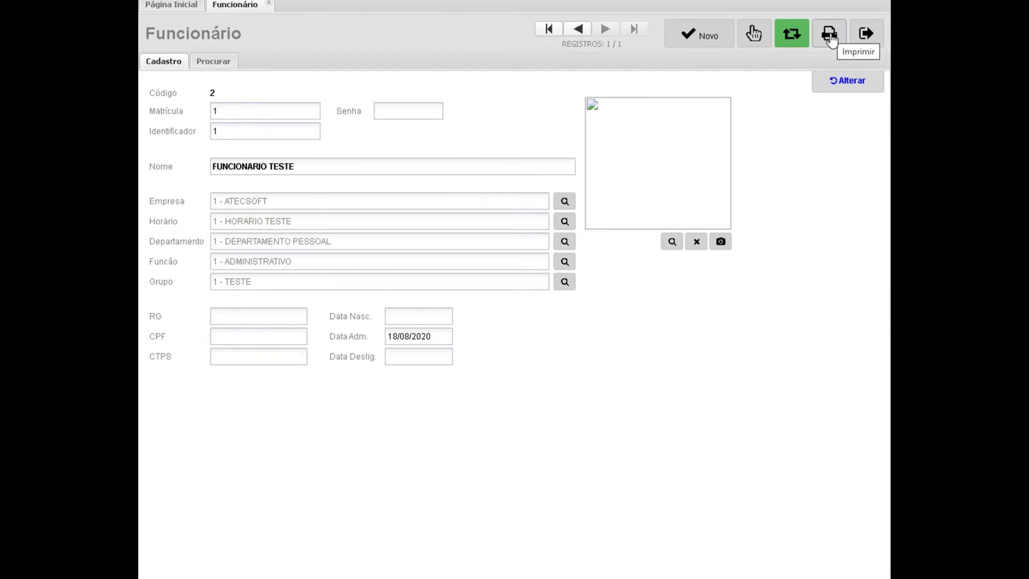
Refresh and close the employee record, then go to Movimentações > Comunicação.
click(790, 36)
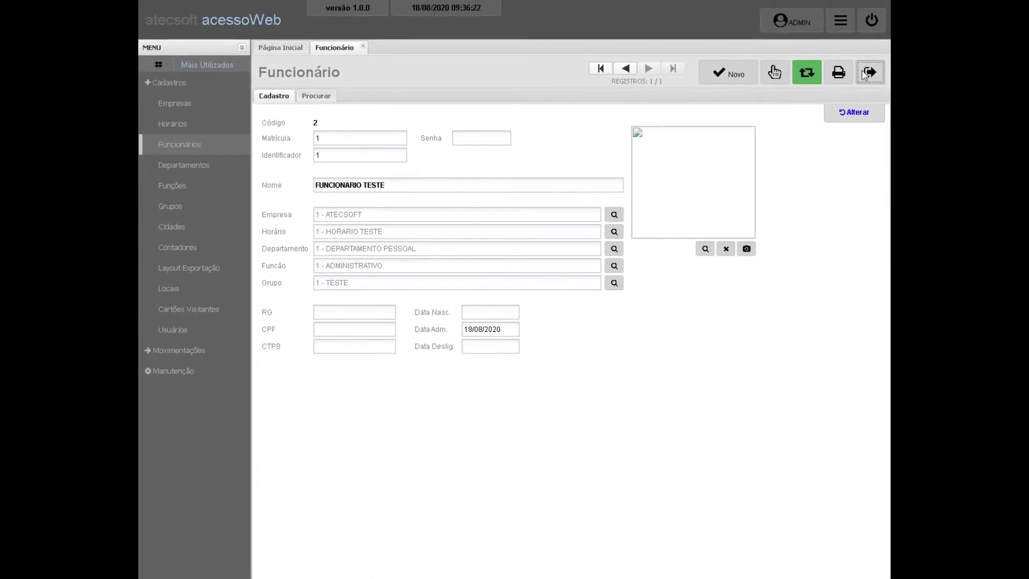
click(868, 51)
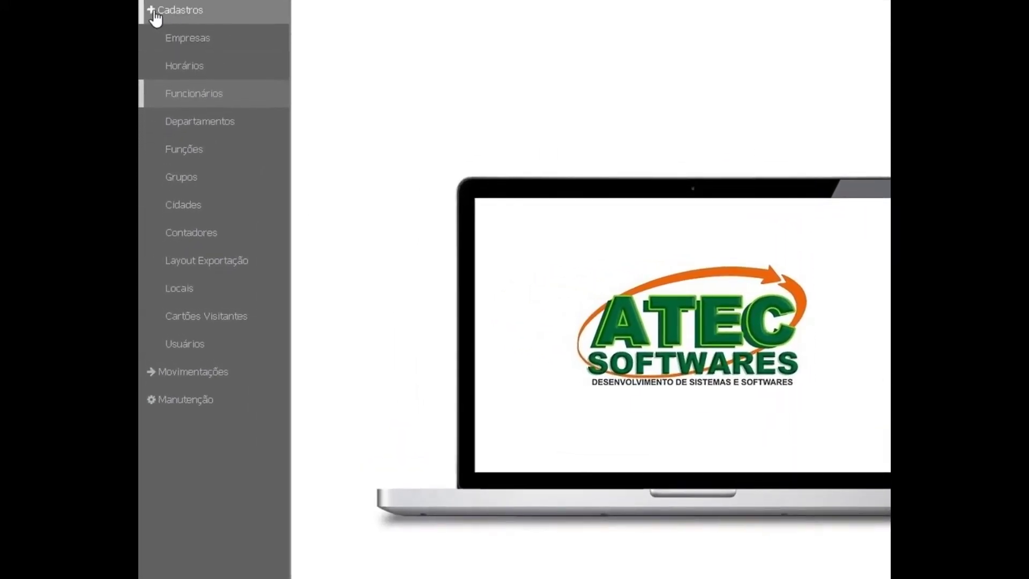
click(153, 13)
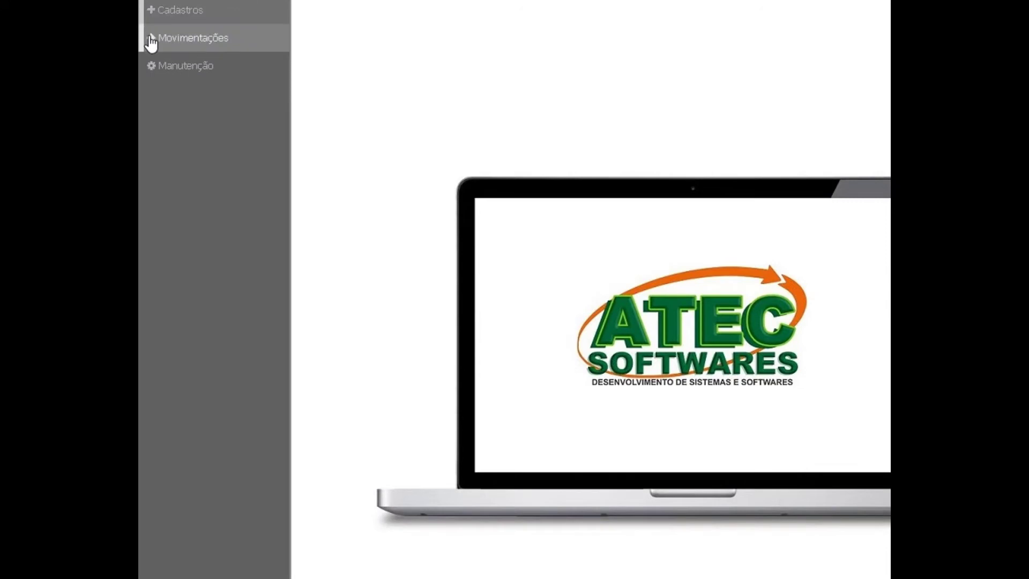
click(152, 39)
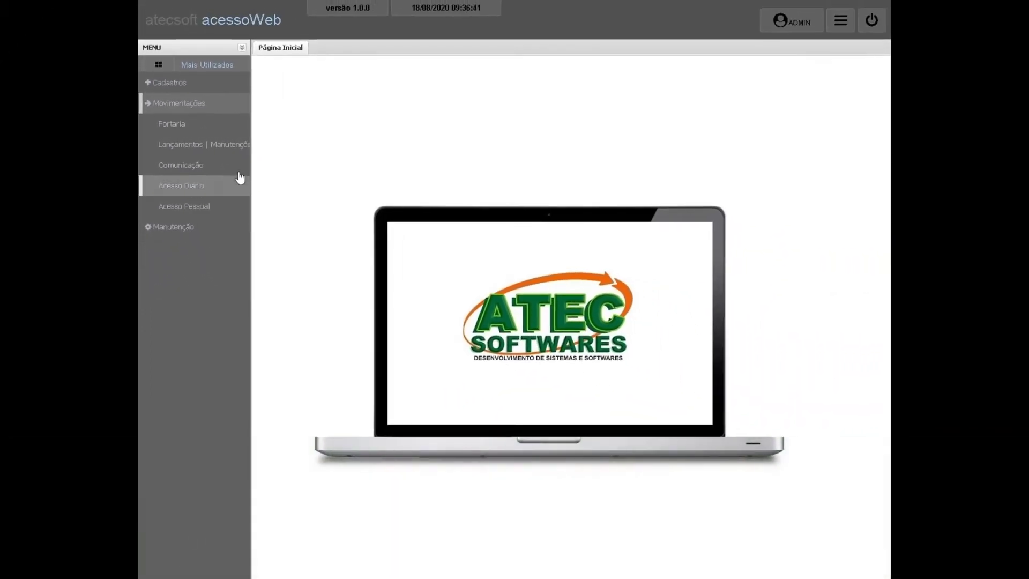
click(214, 165)
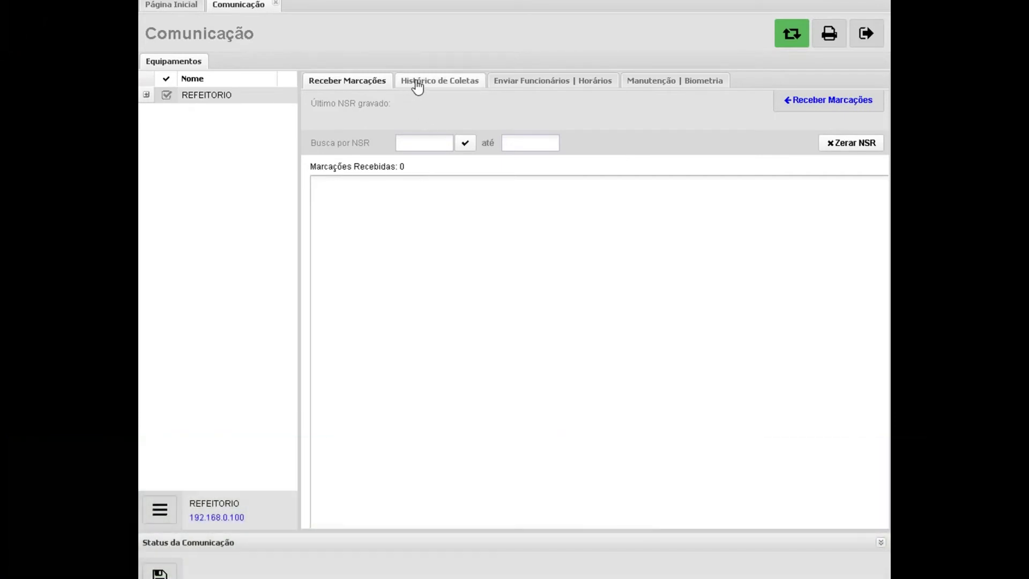
Form the REFEITORIO send list queuing CARTAO VISITANTE 1 and FUNCIONARIO TESTE for inclusion.
click(417, 84)
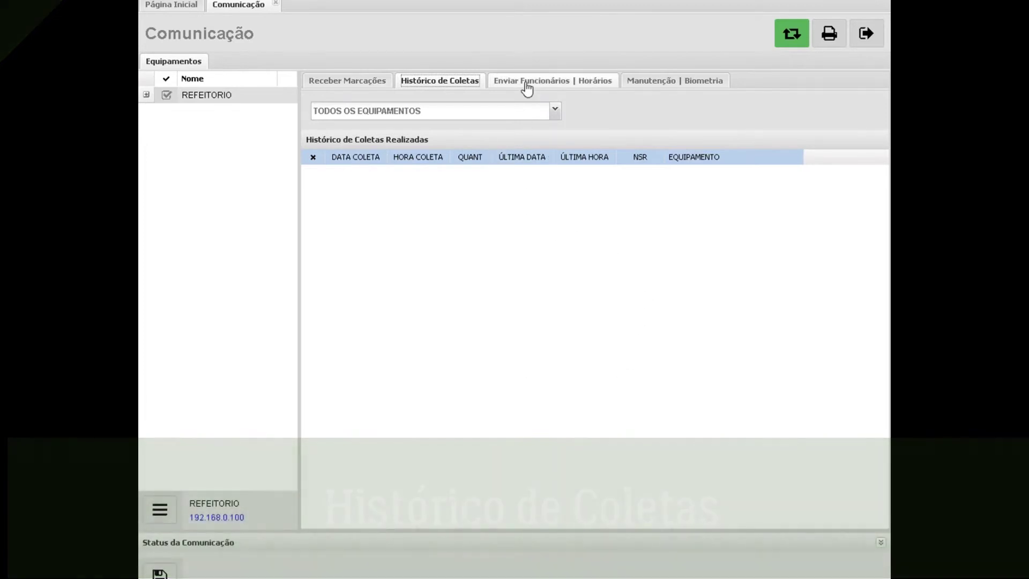
click(526, 85)
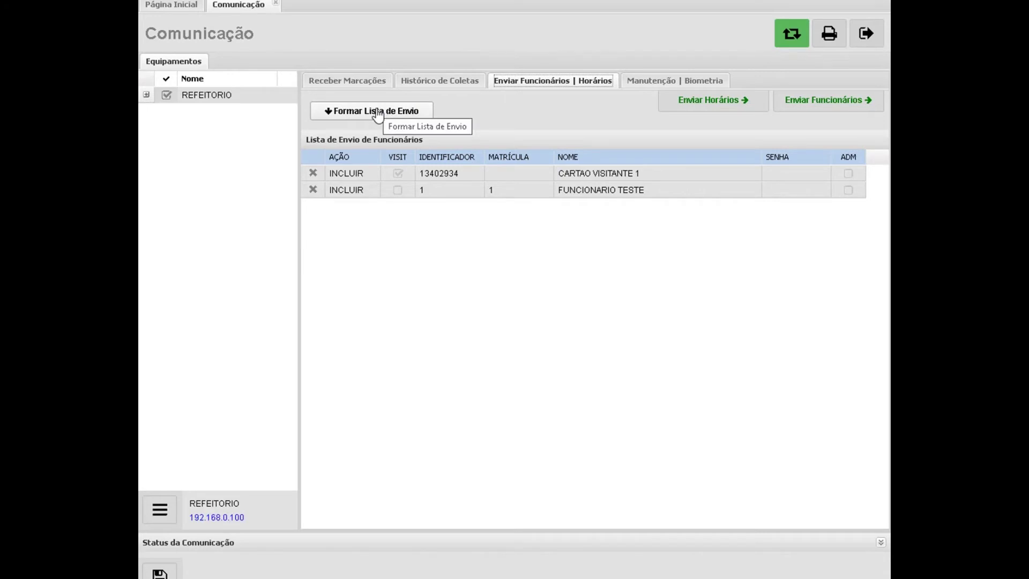
click(377, 113)
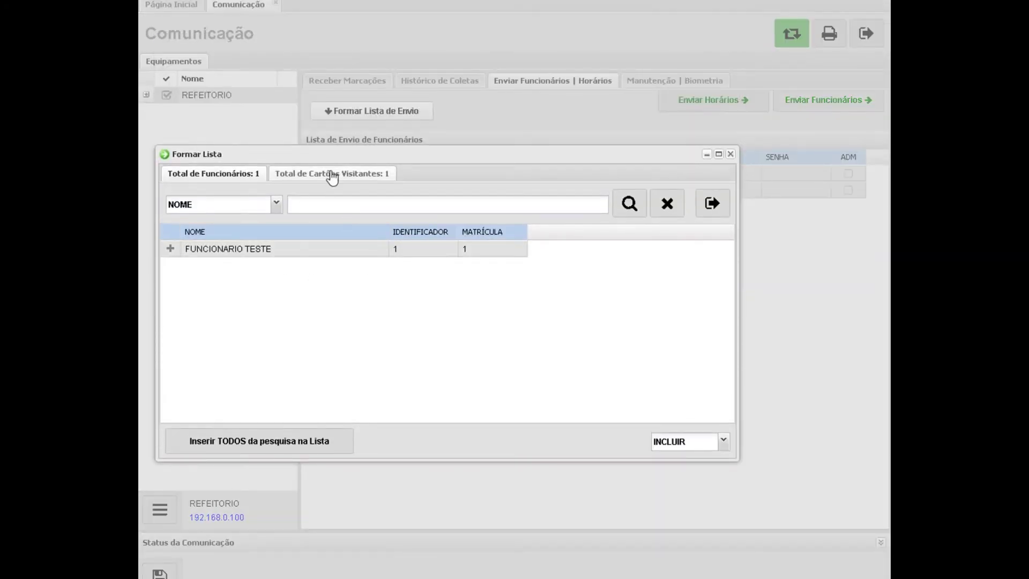
click(333, 174)
click(232, 176)
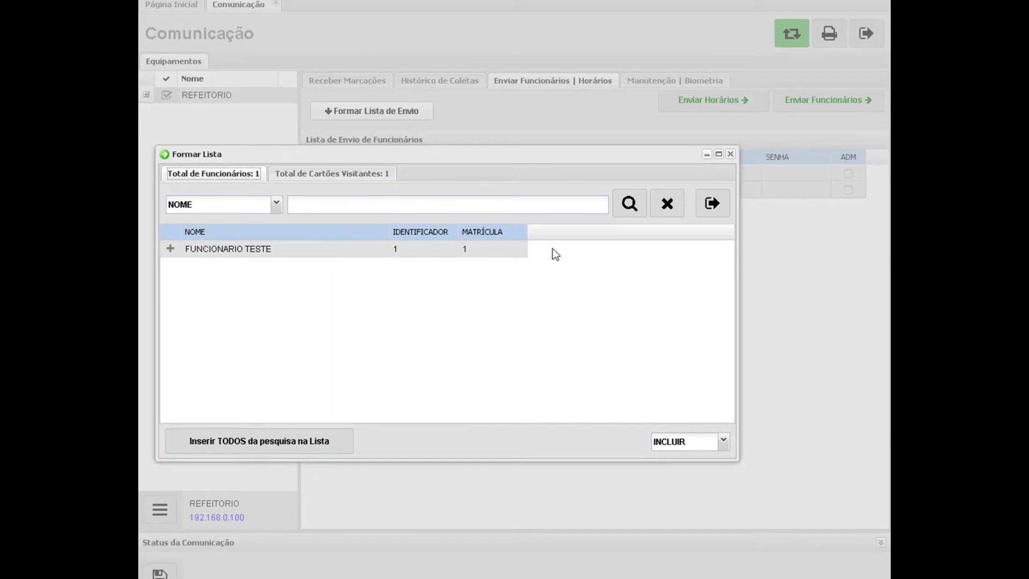
click(713, 205)
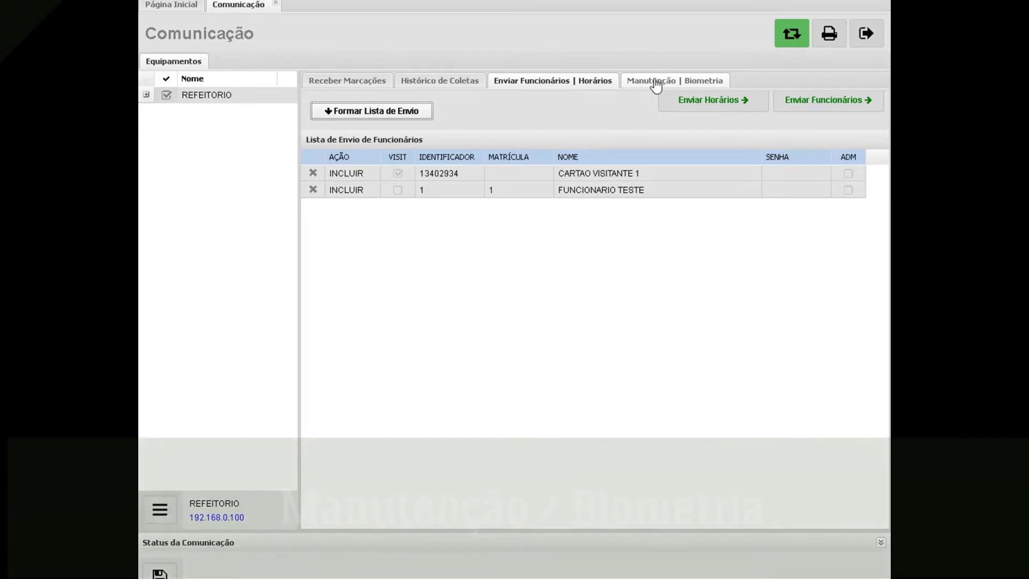
Inspect the Manutenção | Biometria Formar Lista window without making changes.
click(655, 84)
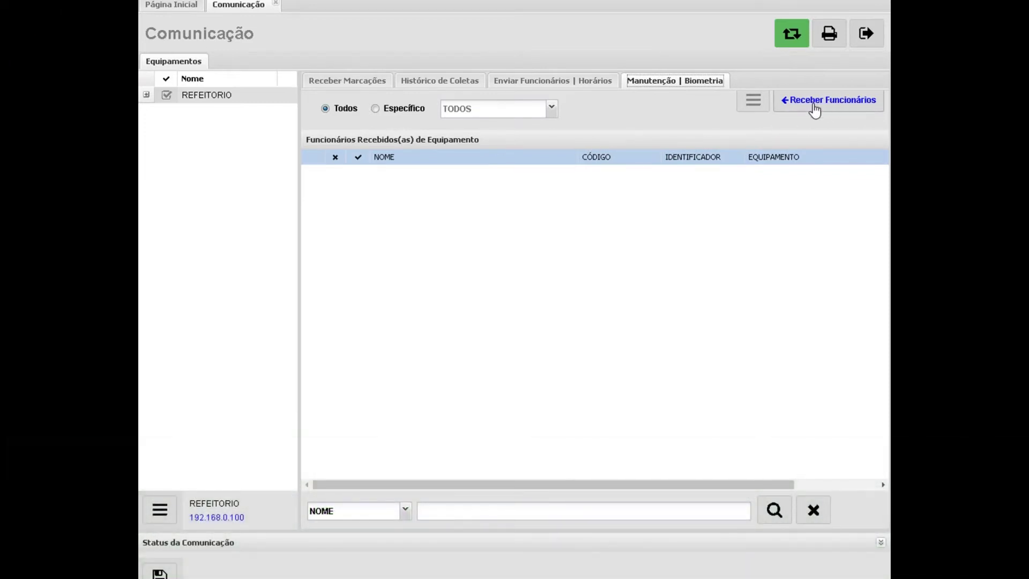
click(753, 105)
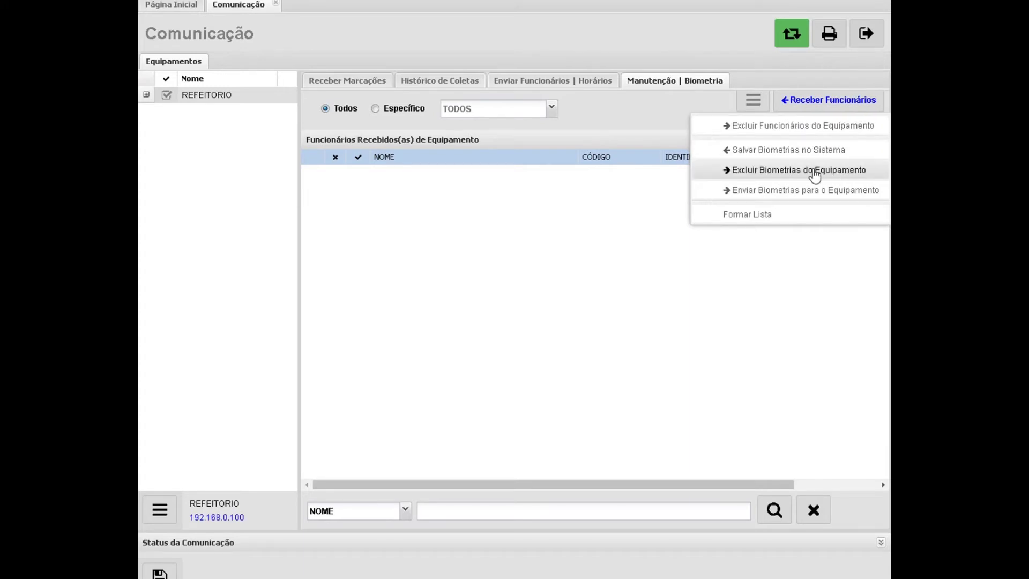
click(802, 220)
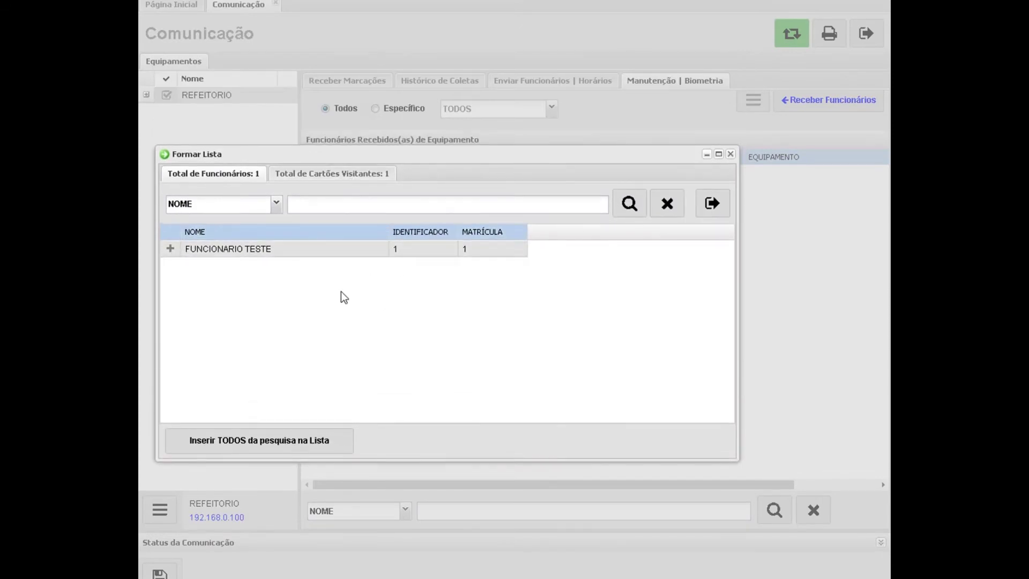
click(721, 205)
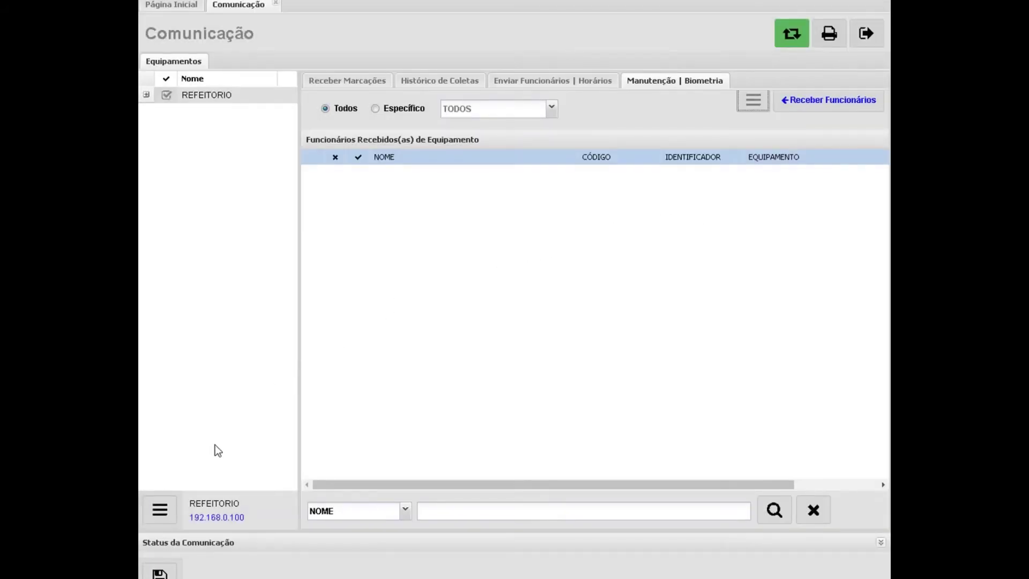
Check the device date/time options and status panel, then close the Comunicação page.
click(164, 511)
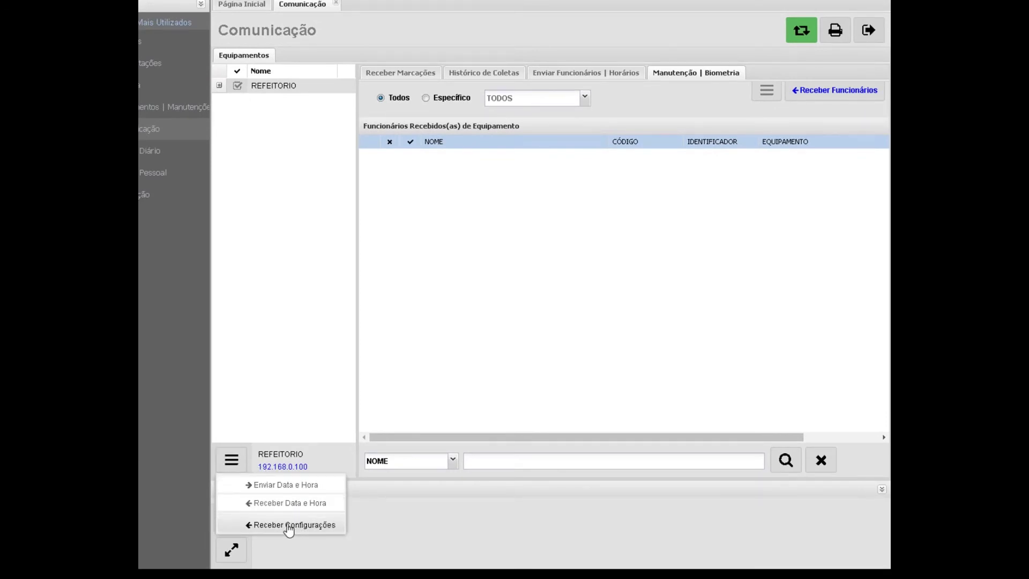
click(397, 511)
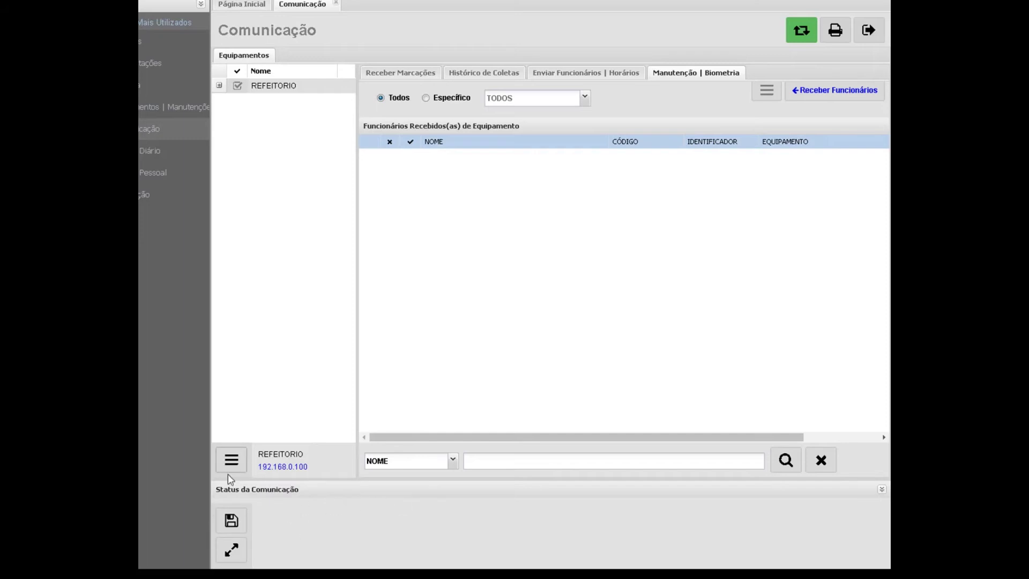
click(231, 550)
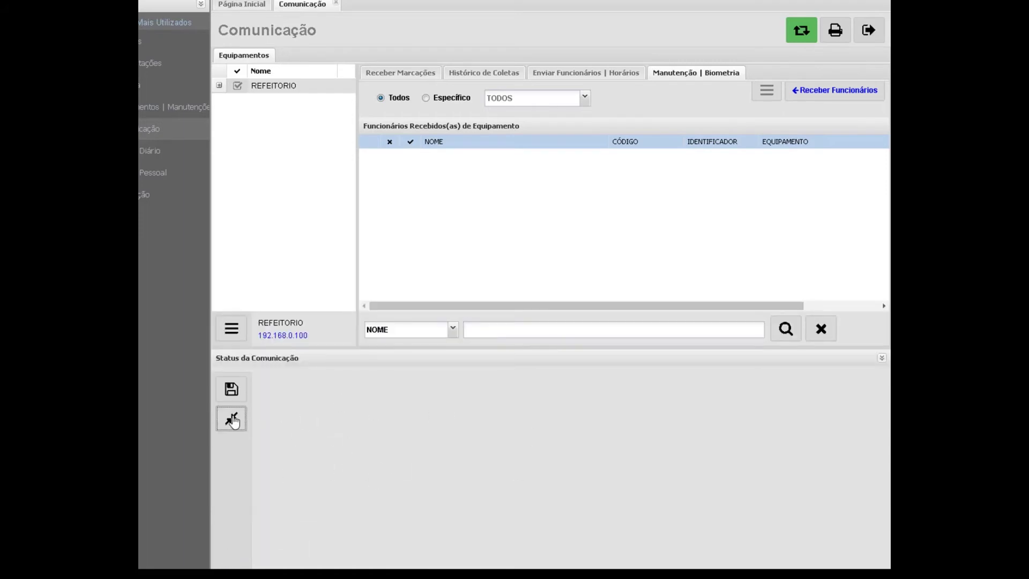
click(232, 419)
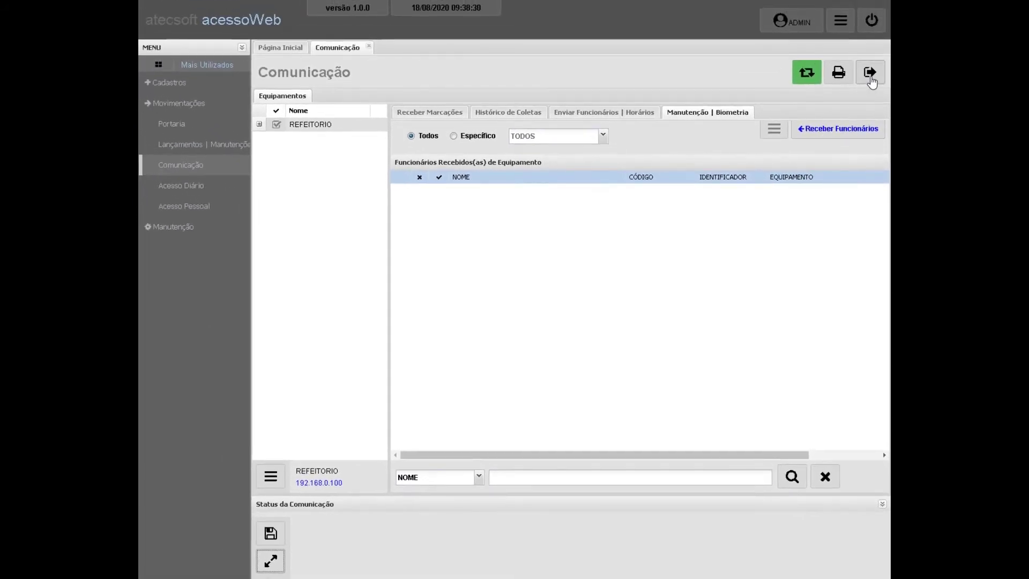
click(870, 73)
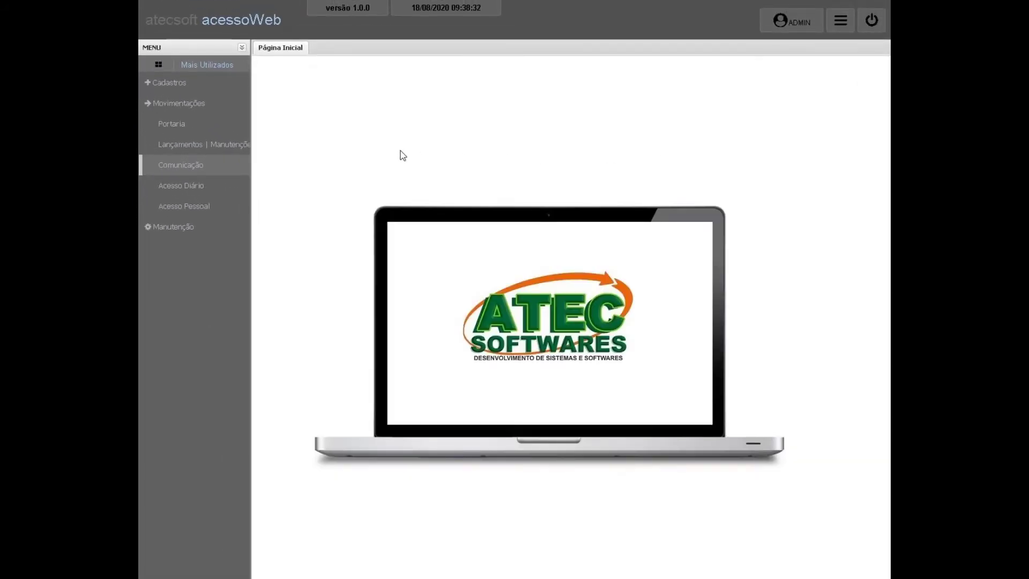
Open Acesso Diário showing employees' records for all equipment.
click(202, 192)
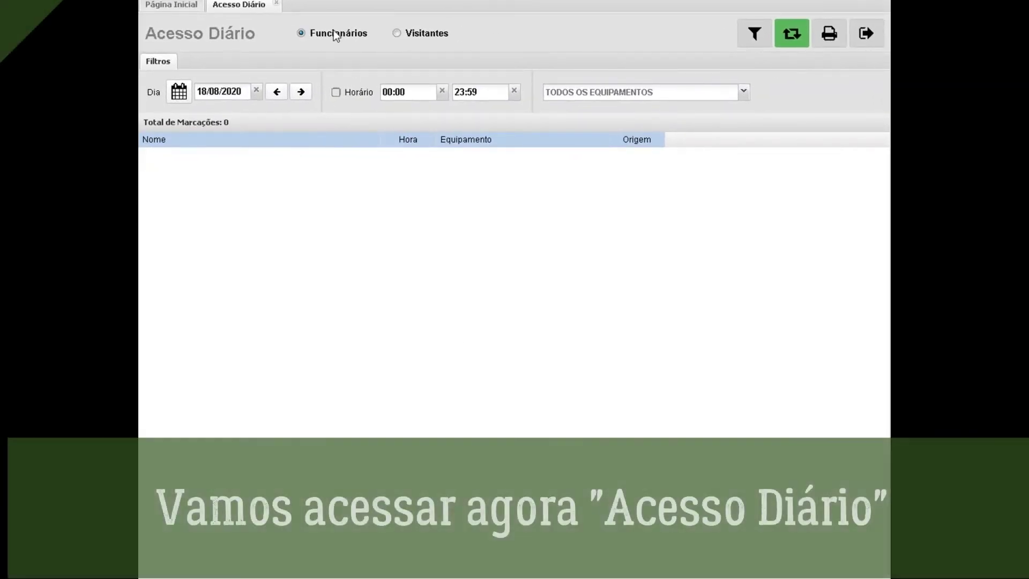
click(401, 31)
click(333, 32)
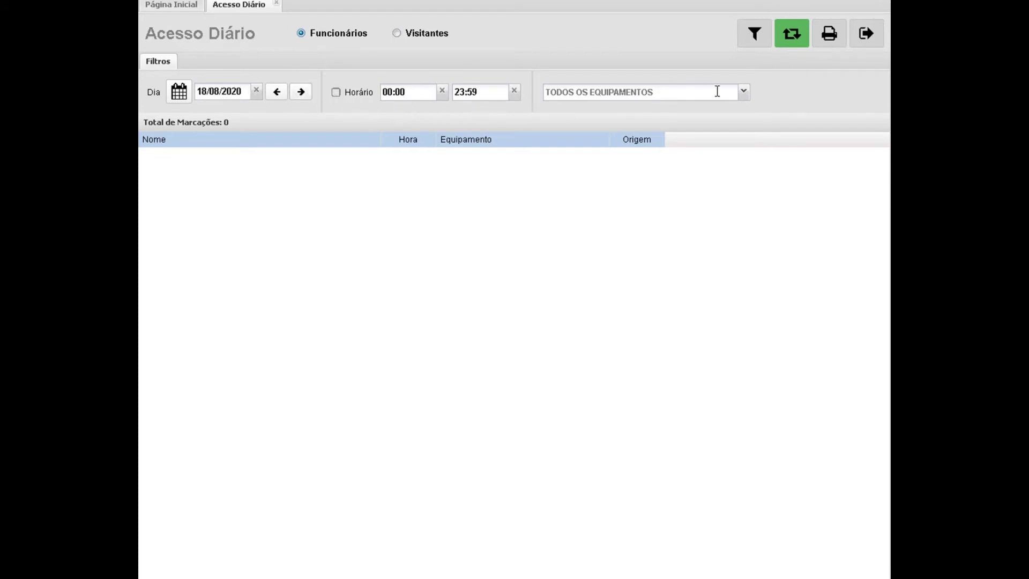
click(744, 95)
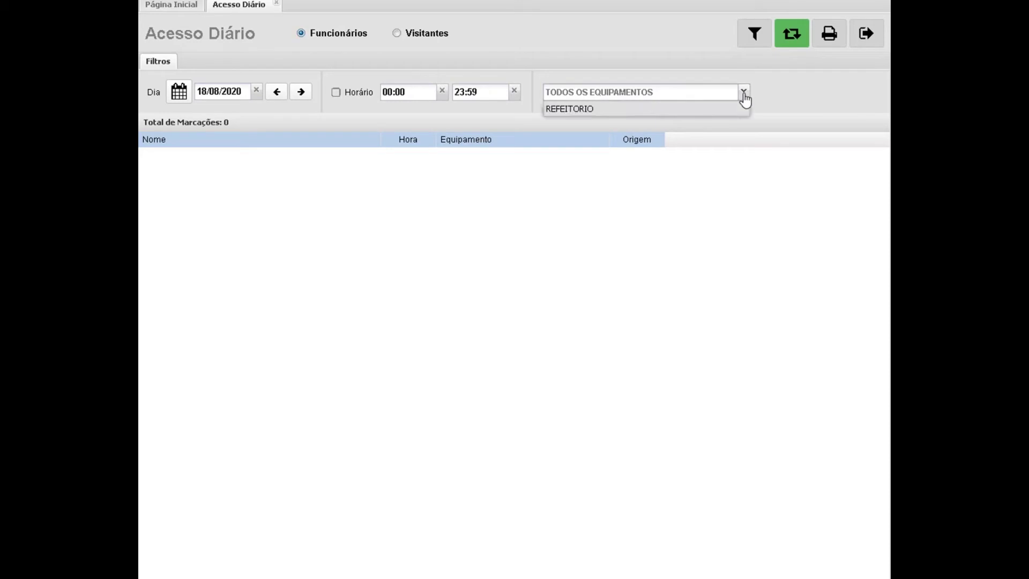
click(744, 94)
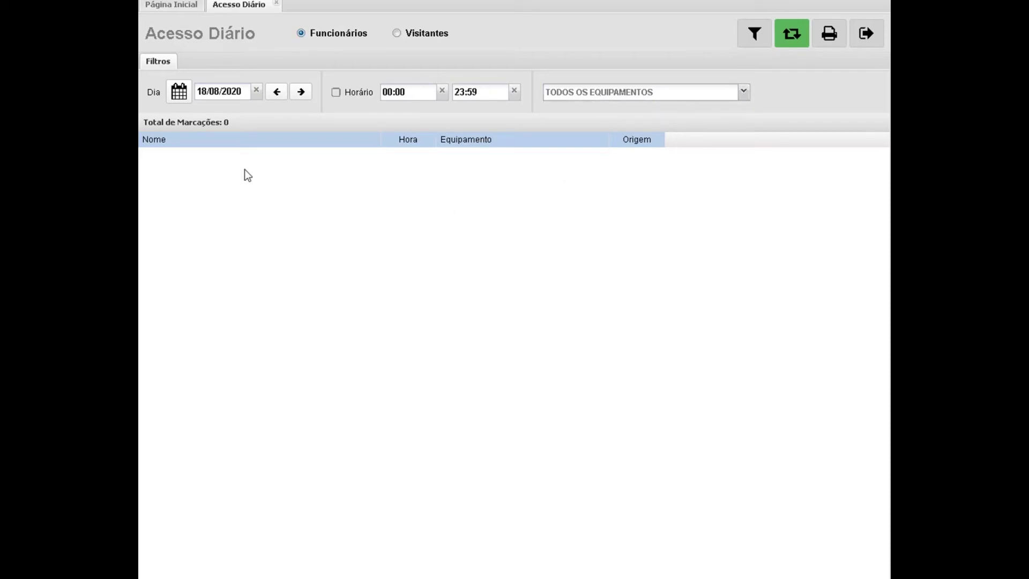
Leave the Filtros empty, refresh the 18/08/2020 records, and close Acesso Diário.
click(758, 37)
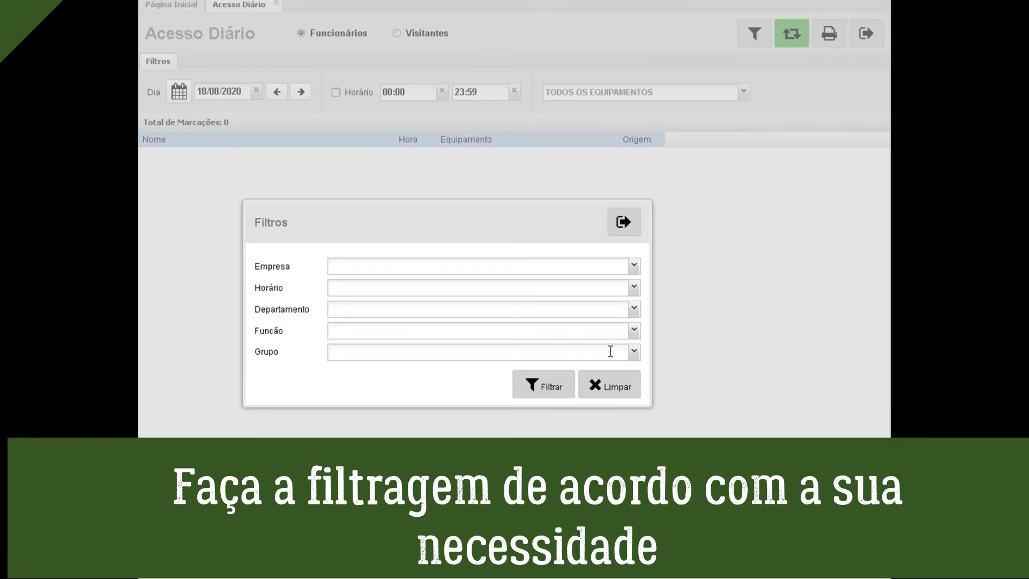
click(635, 309)
click(634, 309)
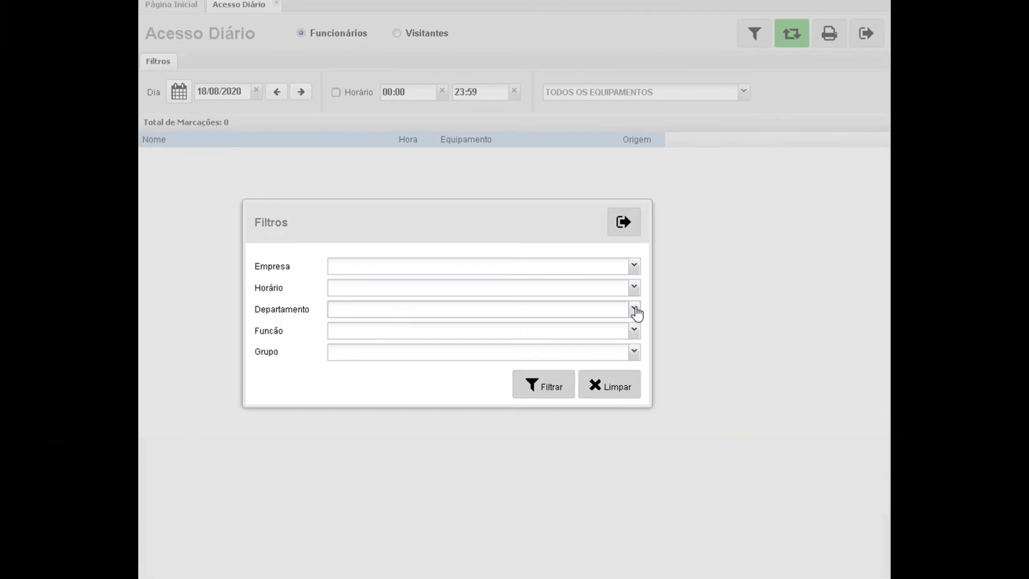
click(630, 225)
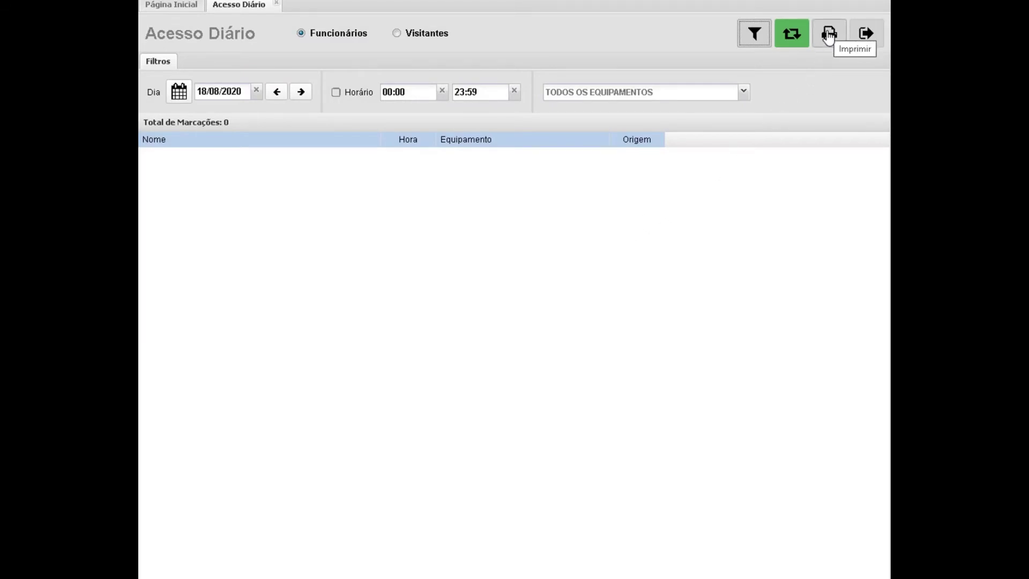
click(798, 36)
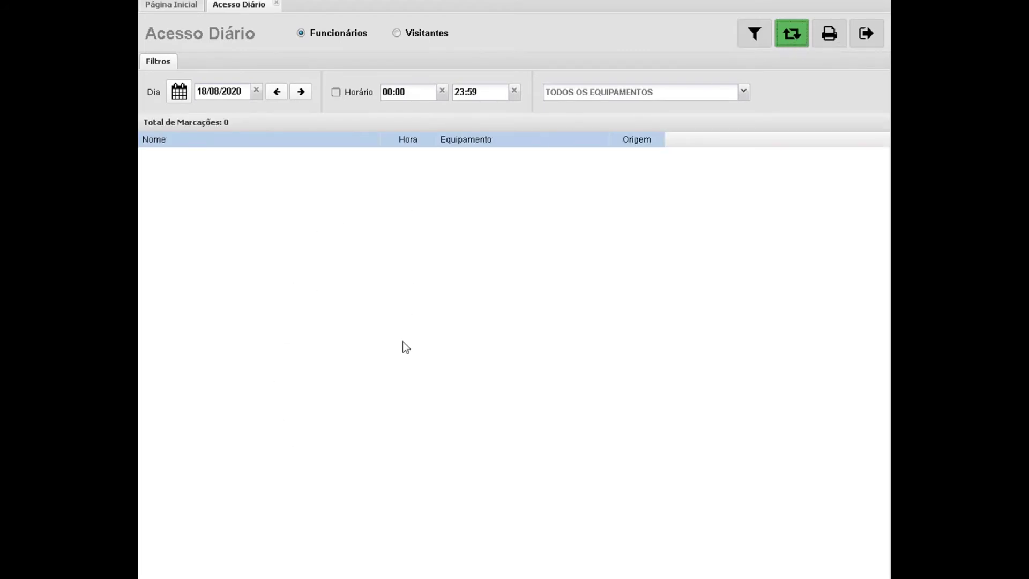
click(865, 41)
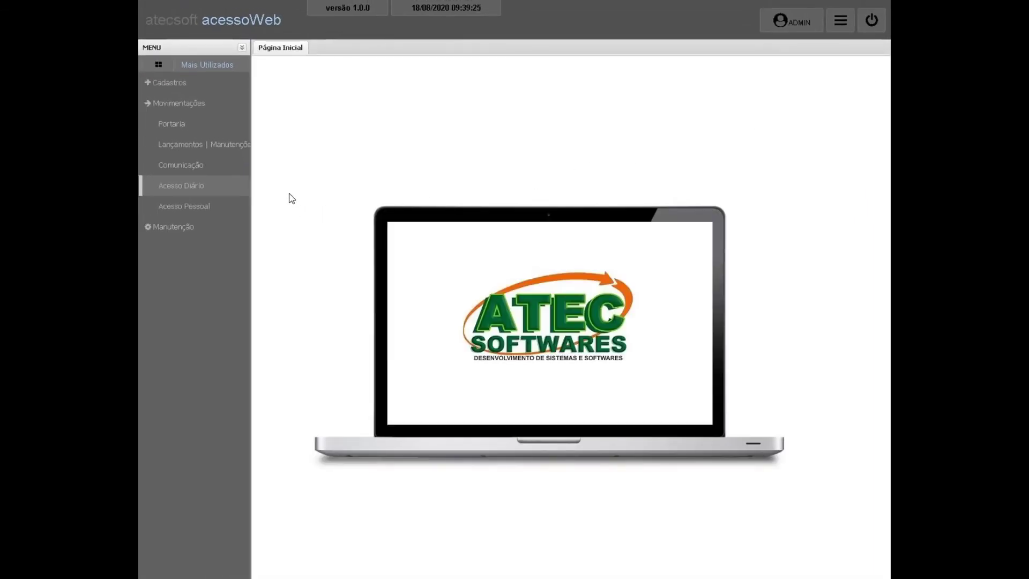
click(196, 209)
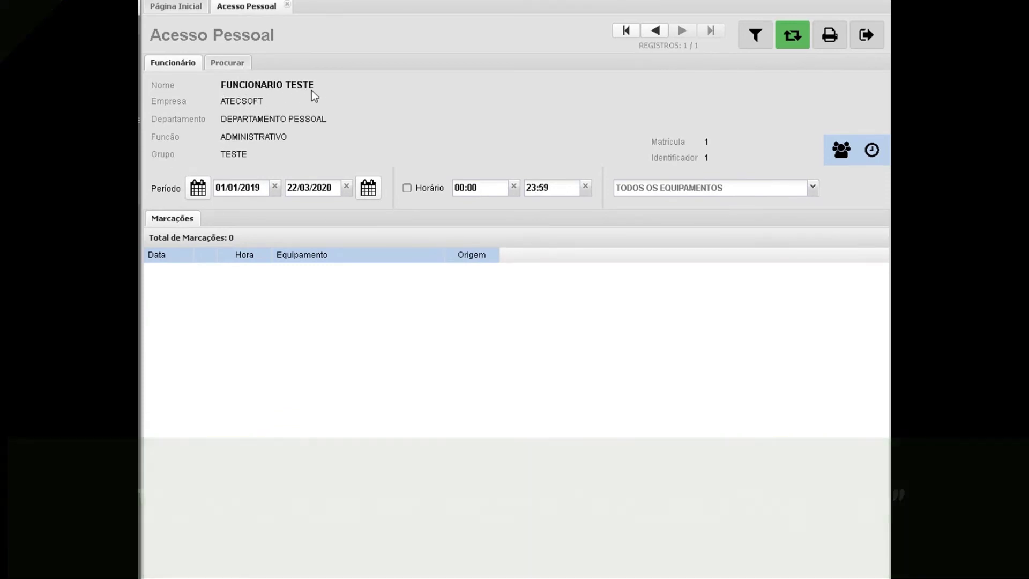
click(239, 68)
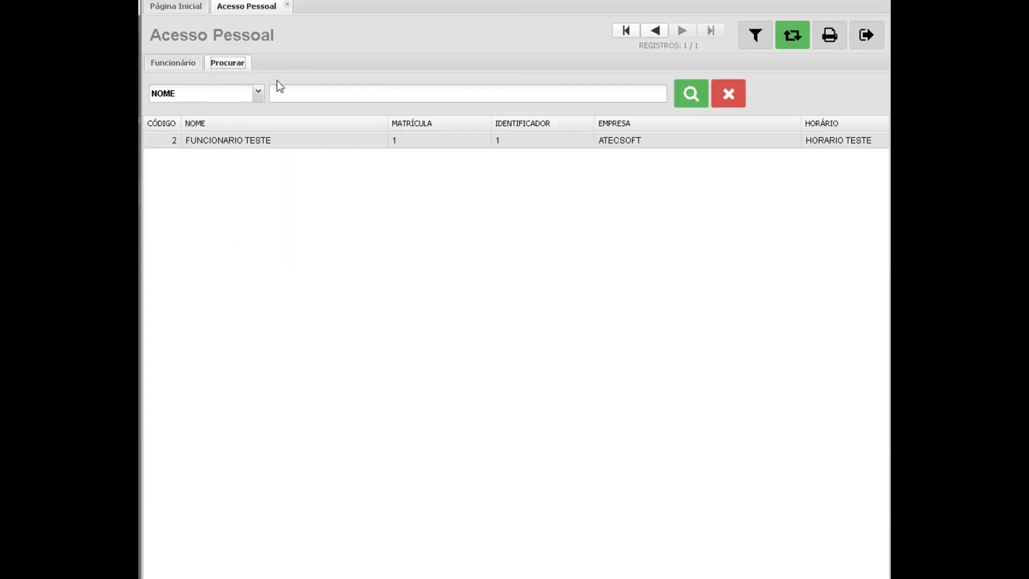
double_click(285, 141)
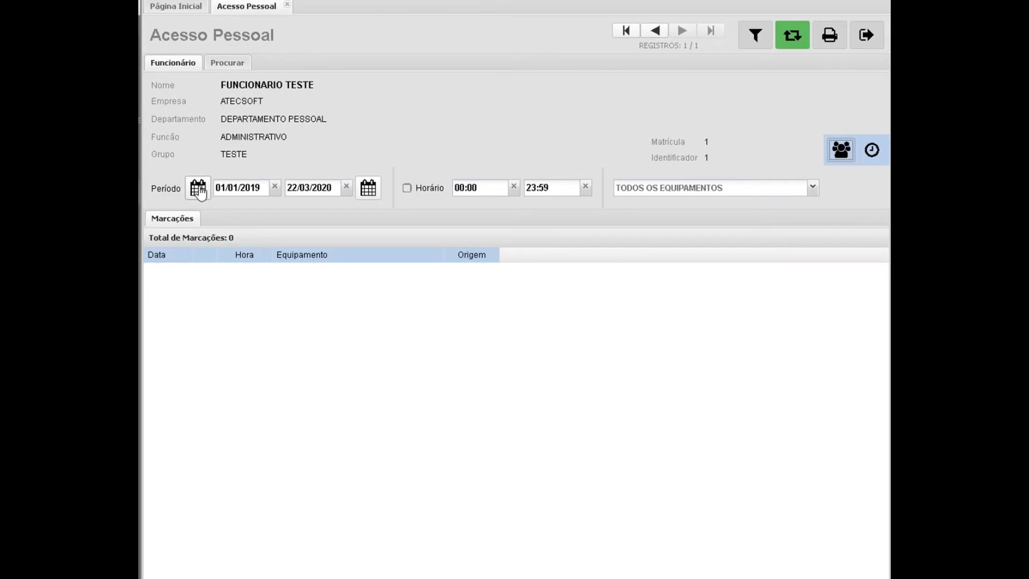
click(198, 188)
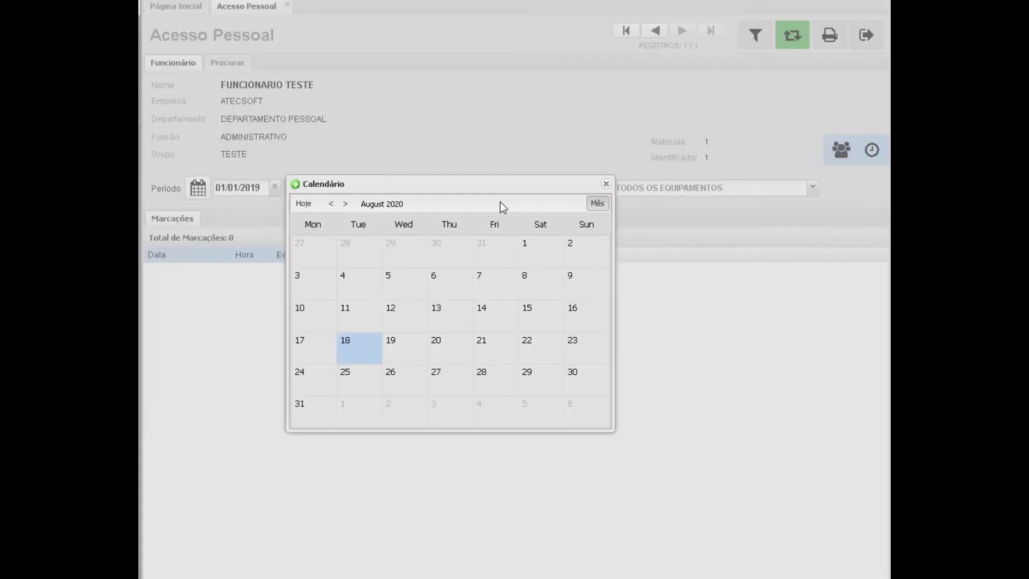
click(606, 184)
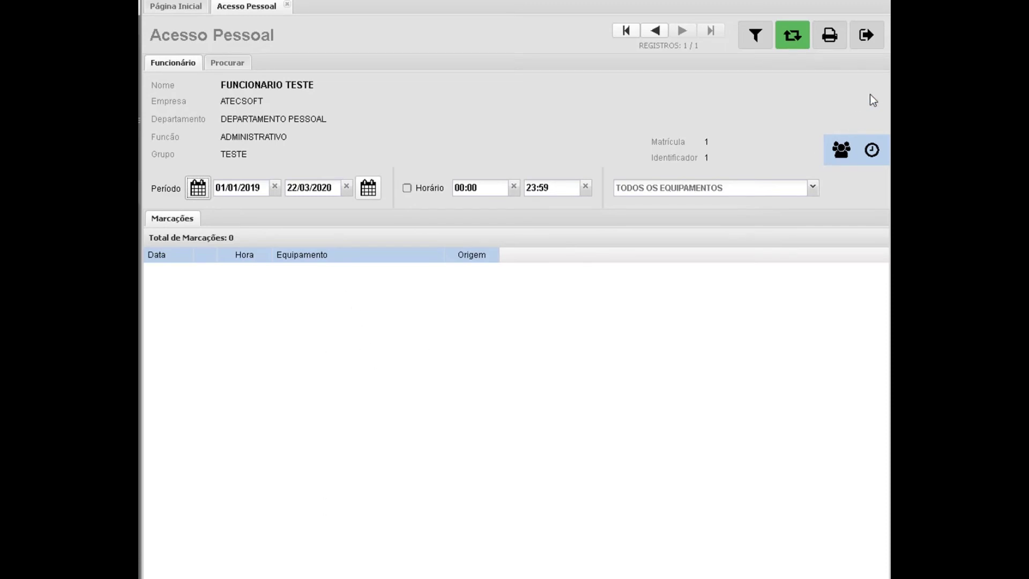
click(867, 45)
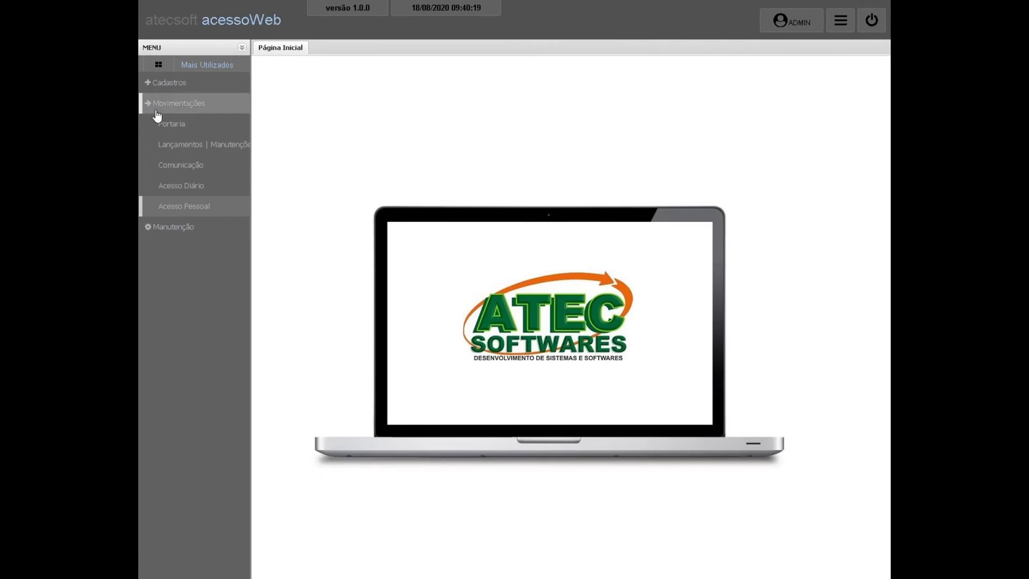
click(150, 107)
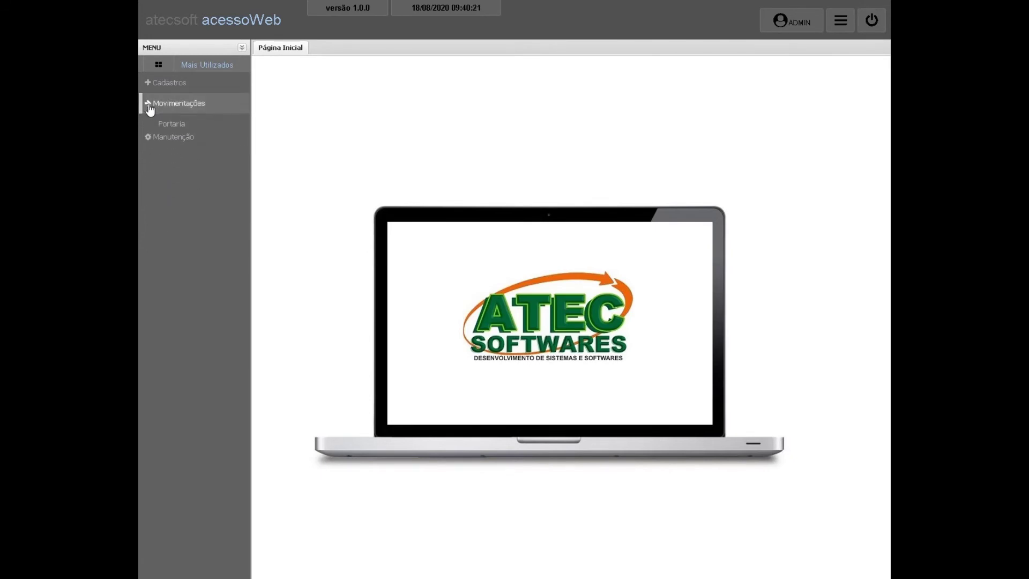
click(149, 126)
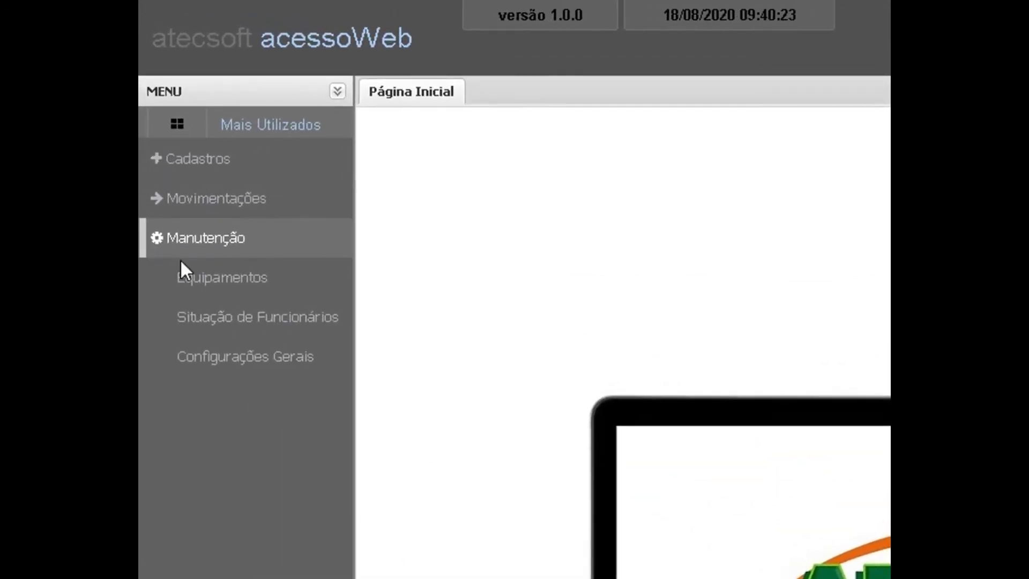
click(281, 326)
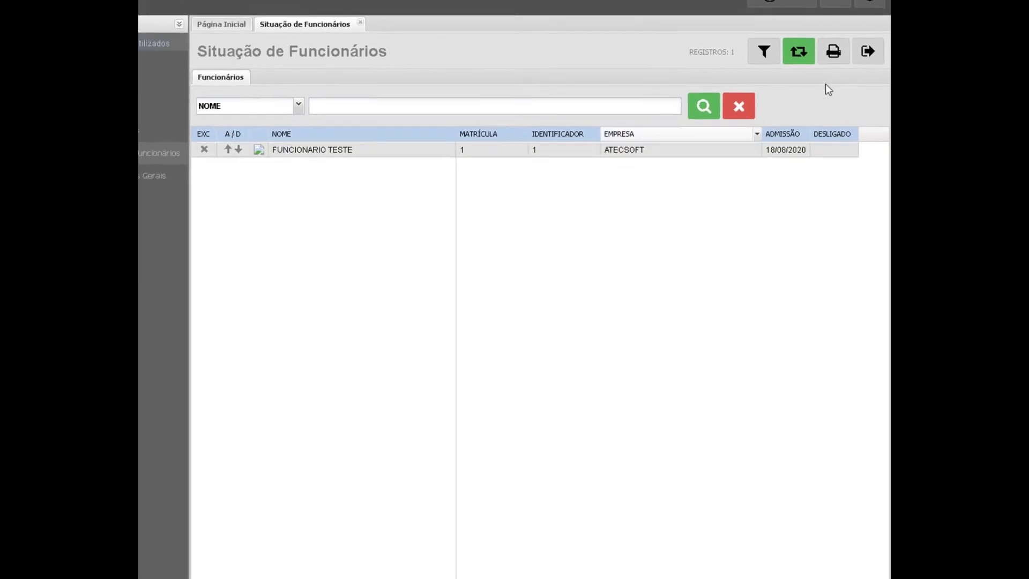
click(870, 73)
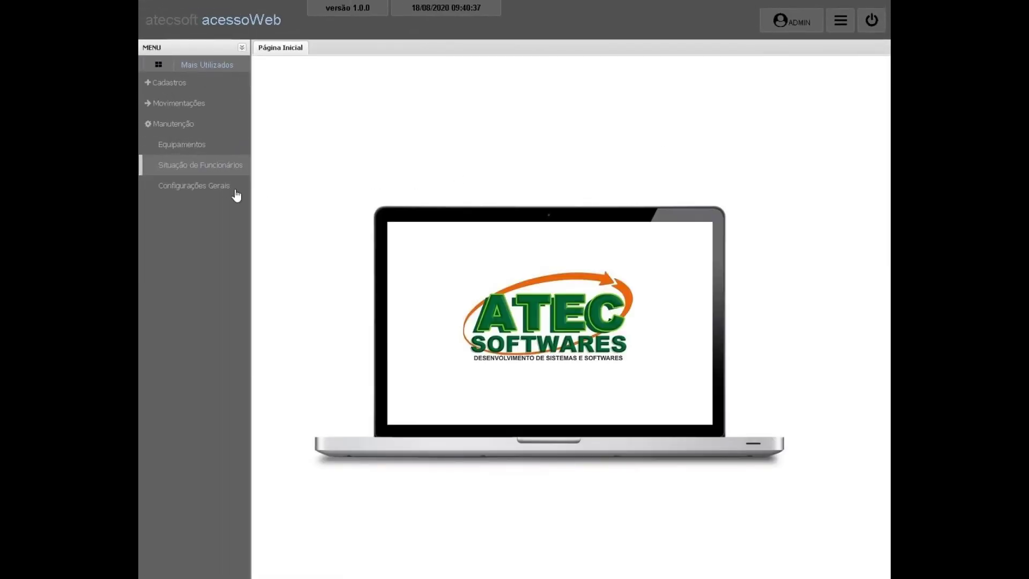
click(148, 125)
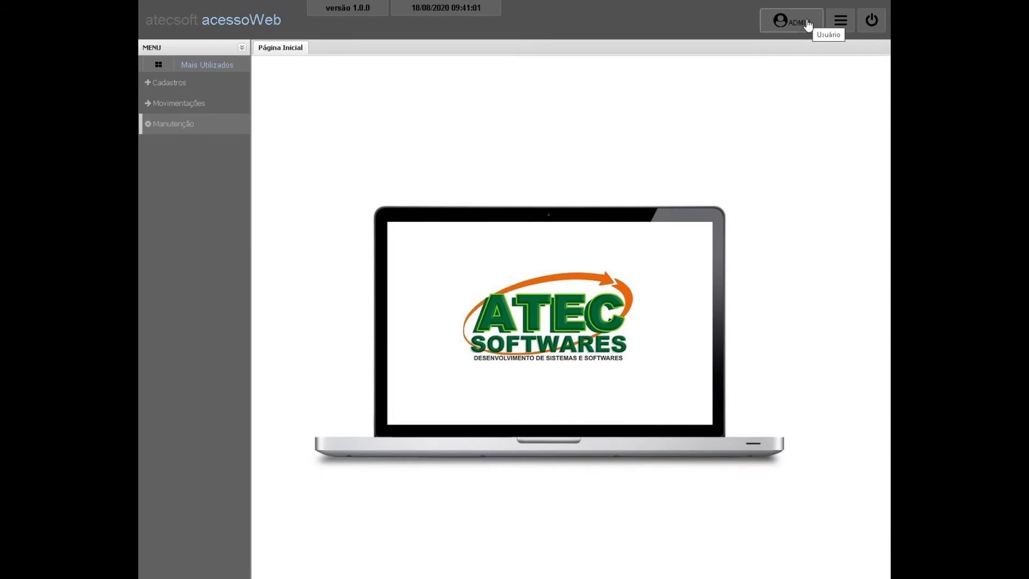
Show Equipamentos e Acionamentos for REFEITORIO, keeping LIBERAR GIRO and SENTIDO HORÁRIO unchanged.
click(839, 23)
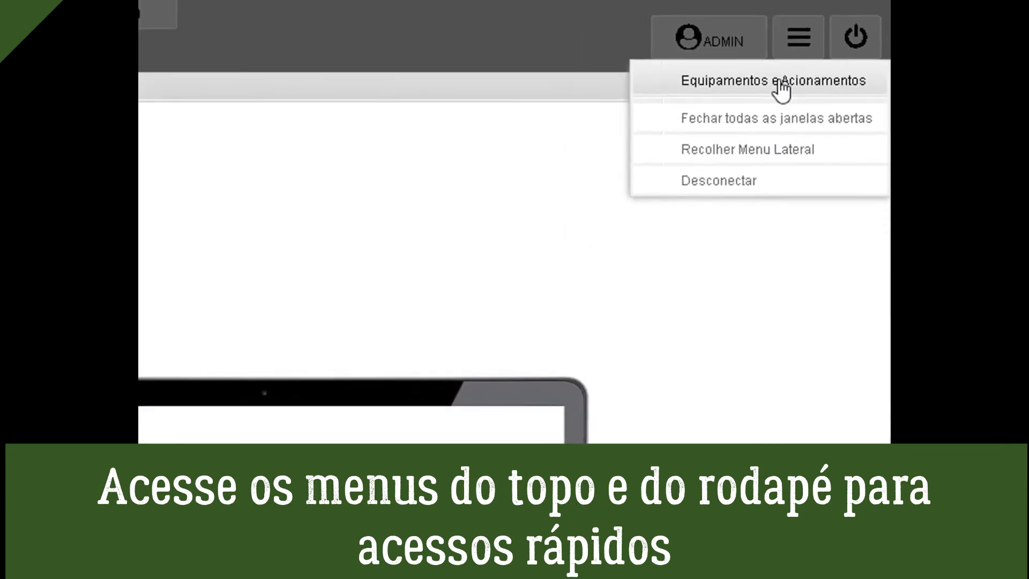
click(778, 82)
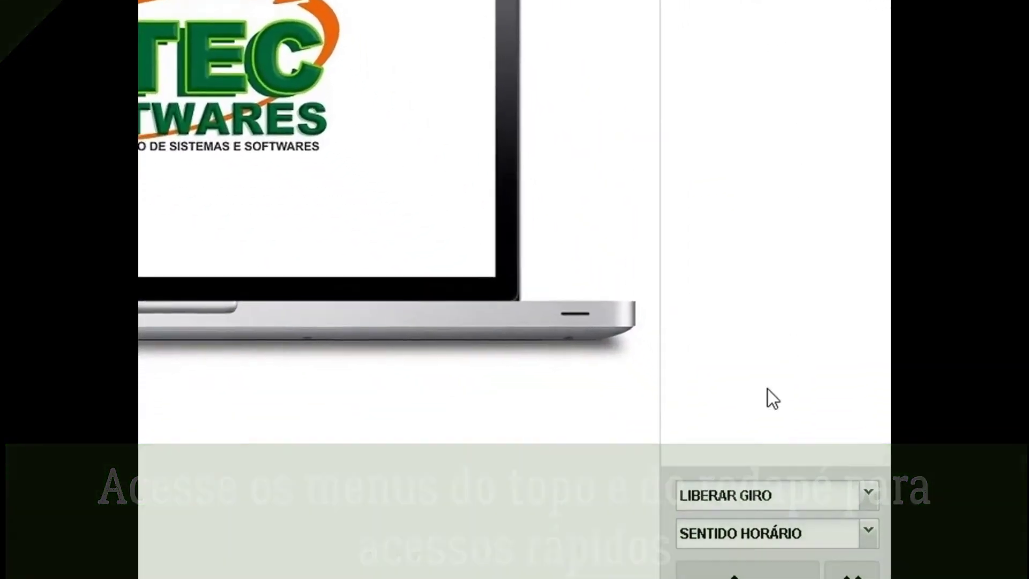
click(869, 492)
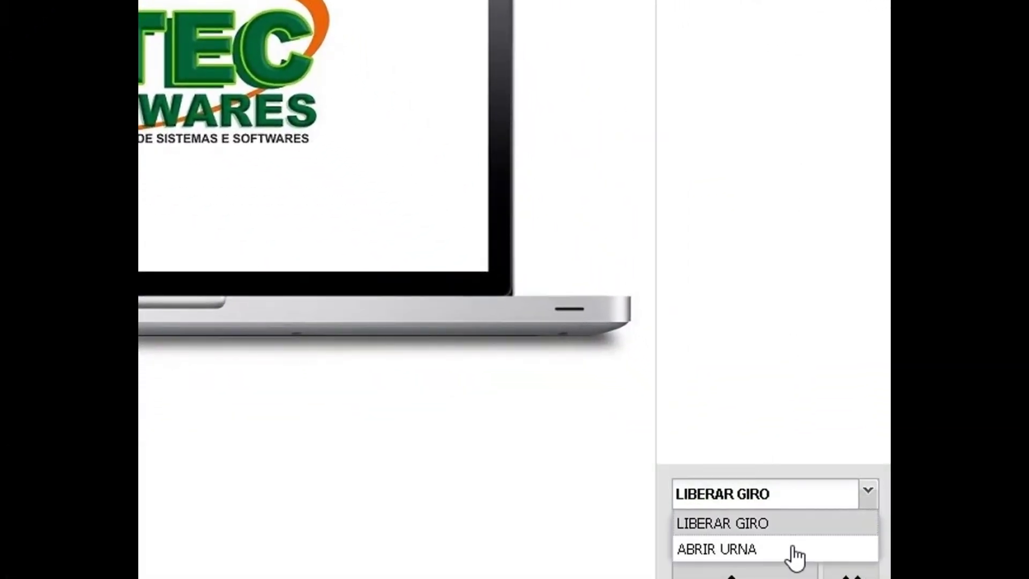
click(868, 493)
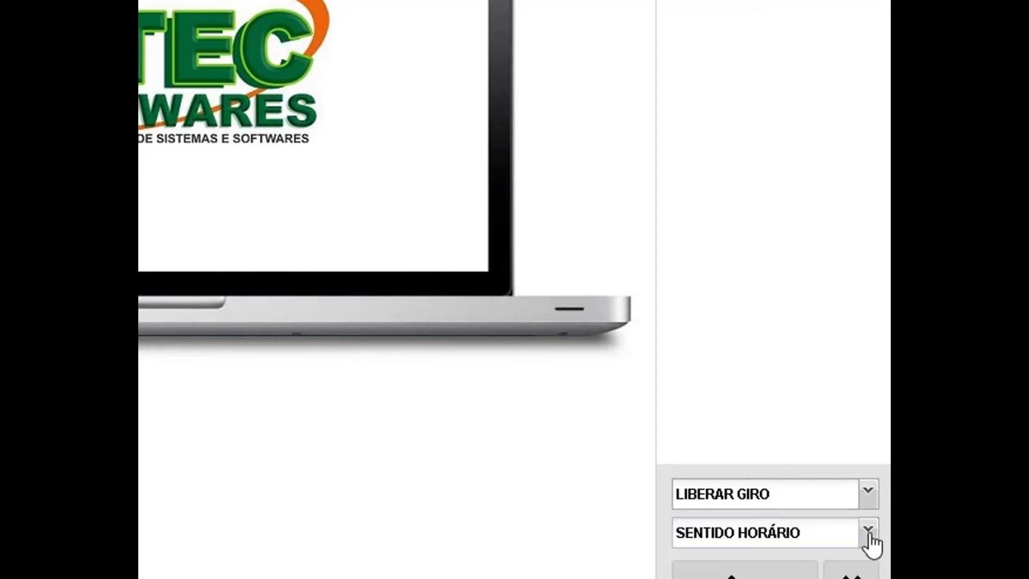
click(868, 533)
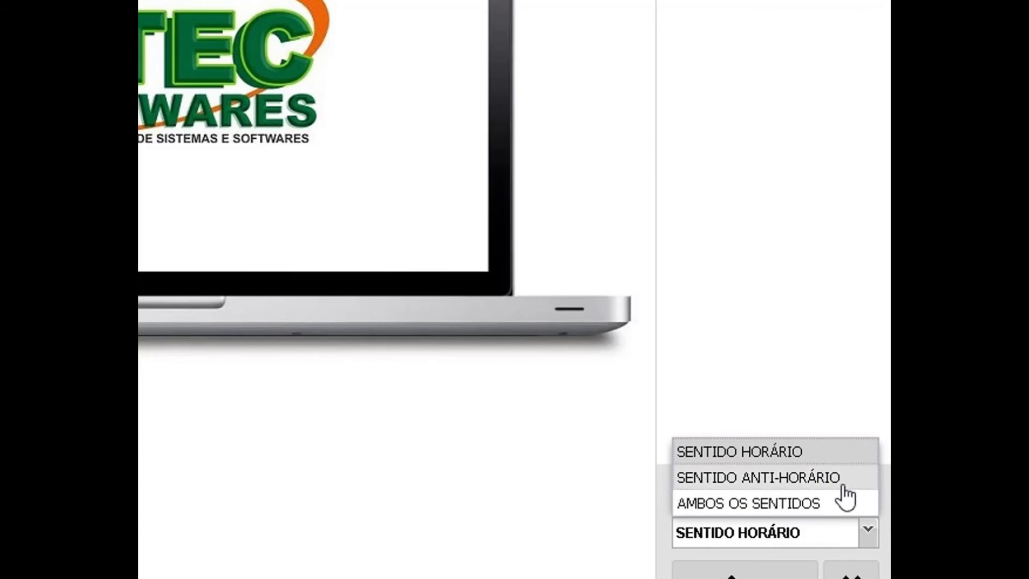
click(844, 311)
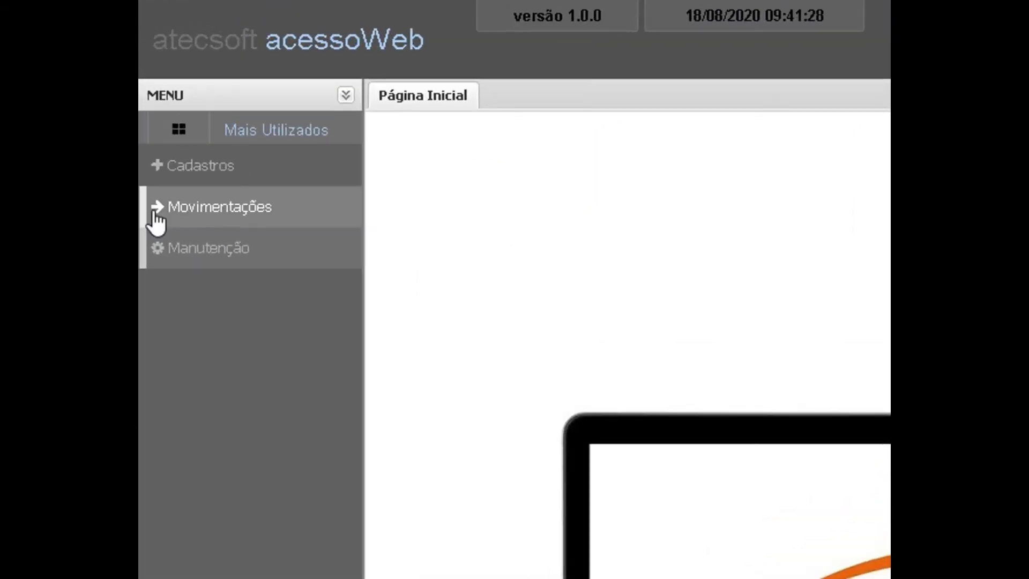
Collapse Movimentações and Cadastros and switch the side menu to Mais Utilizados.
click(157, 212)
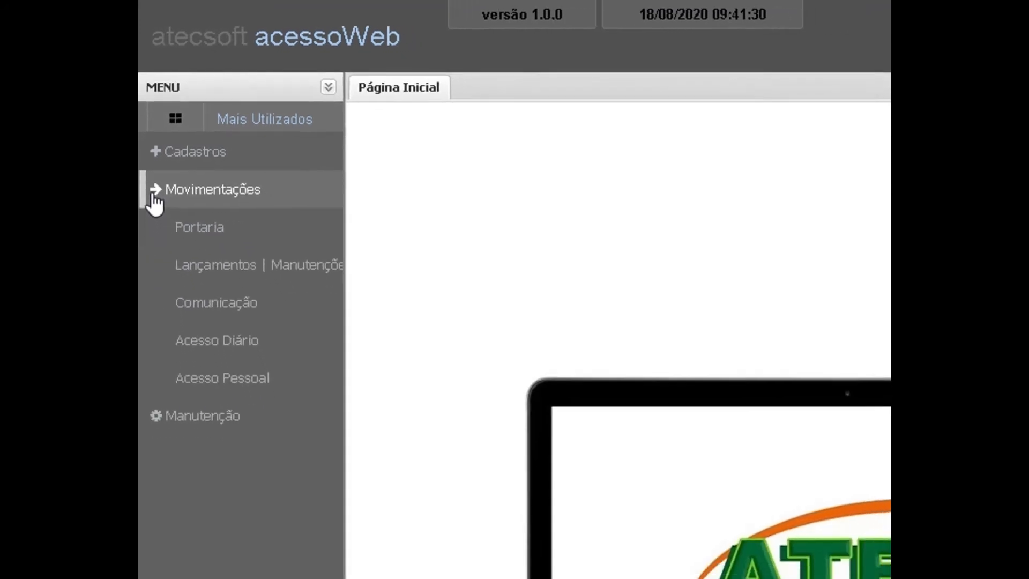
click(158, 177)
click(157, 146)
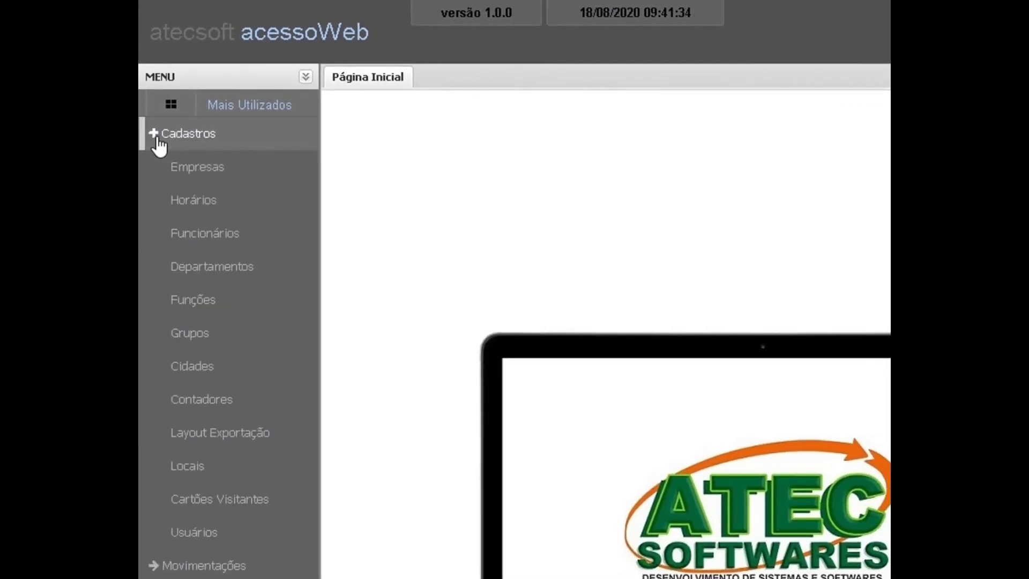
click(158, 146)
click(171, 104)
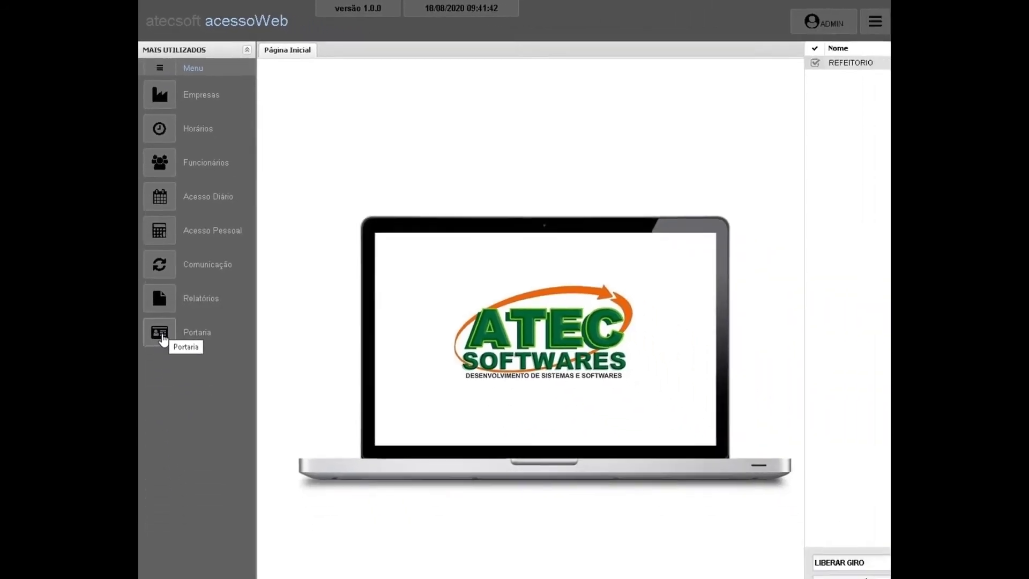
Register new visitor VISITANTE TESTE in Portaria and confirm the save.
click(160, 333)
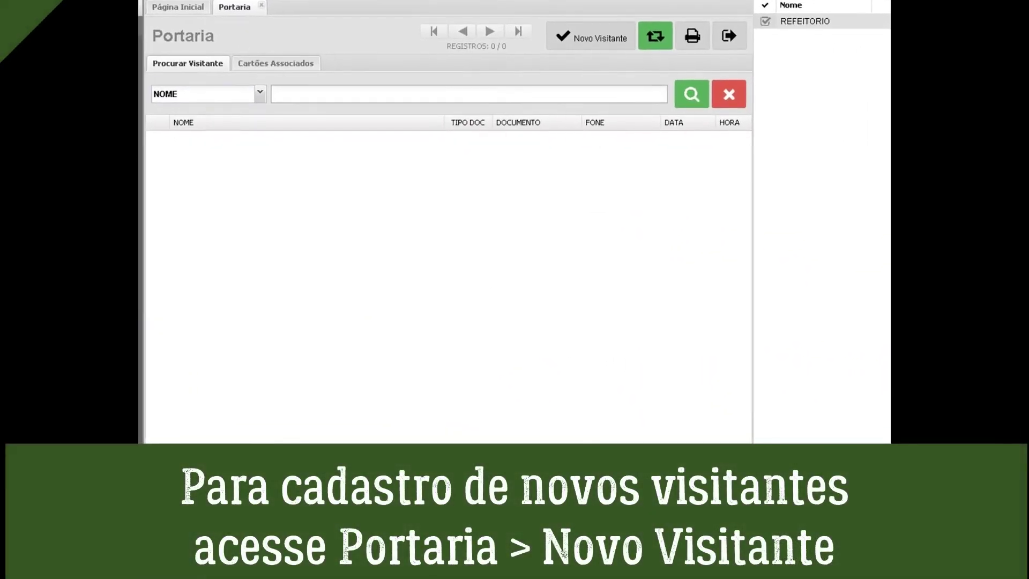
click(614, 33)
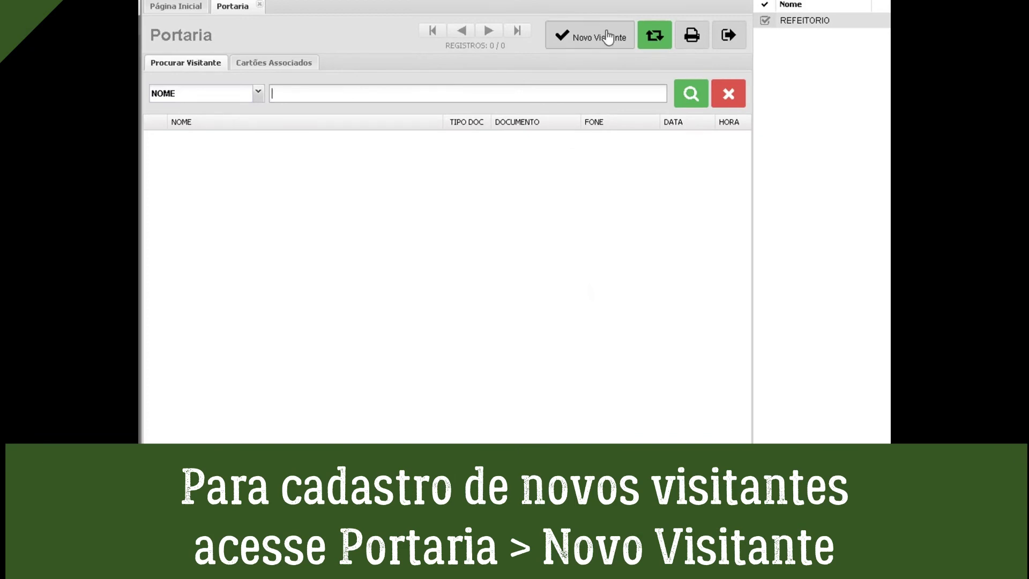
click(261, 250)
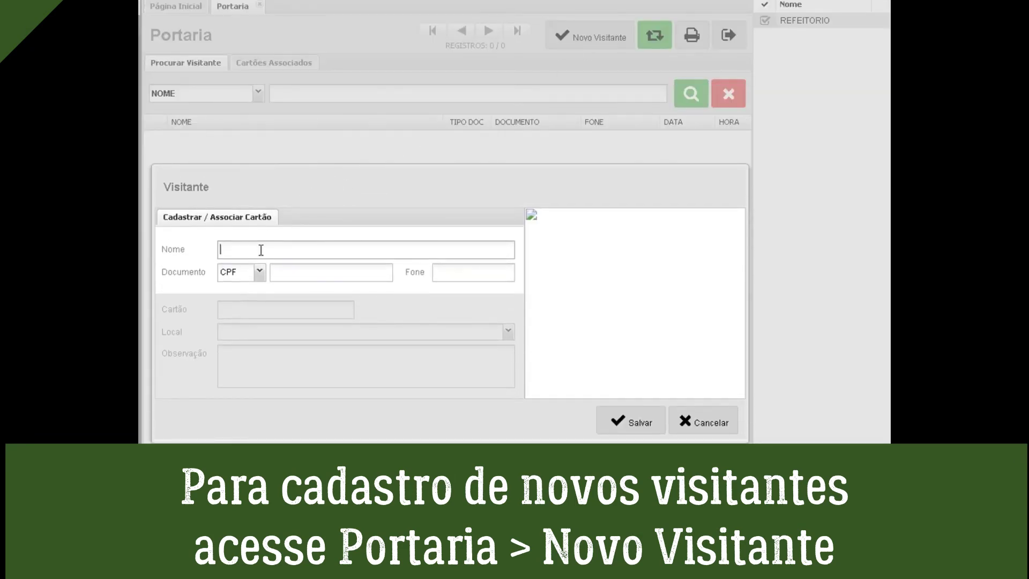
text(VISITAN)
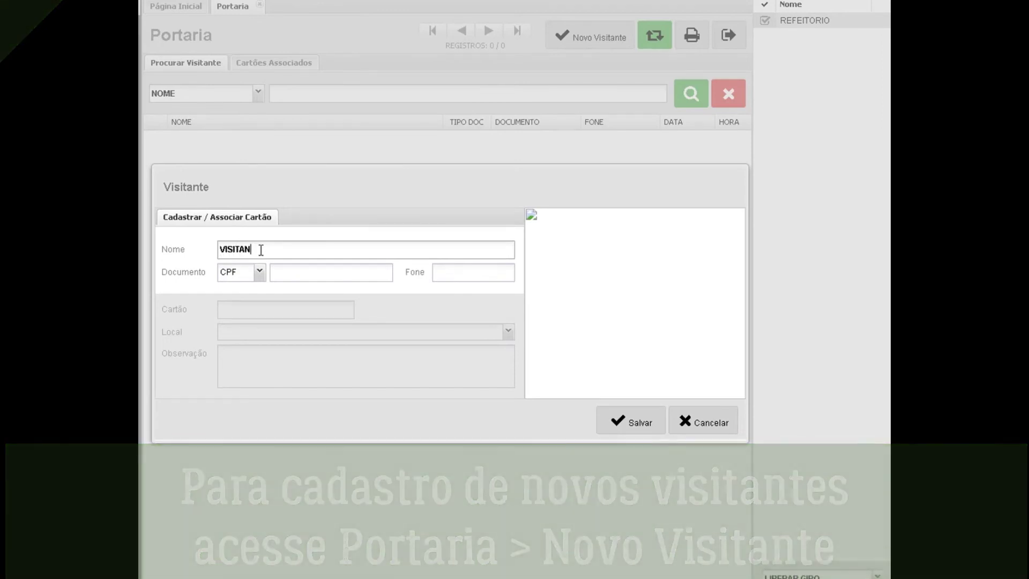
text(TE )
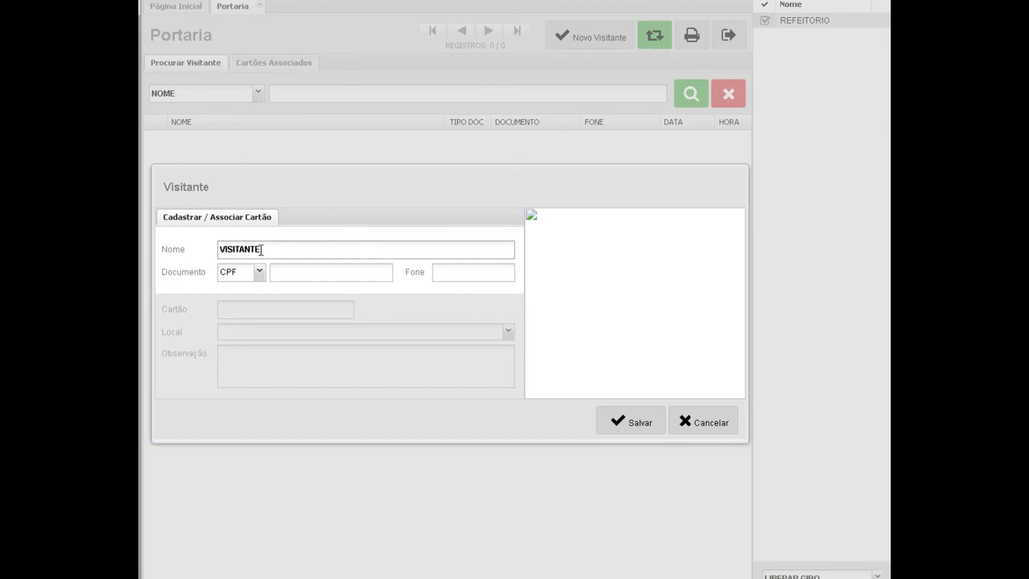
text(TESTE)
click(288, 266)
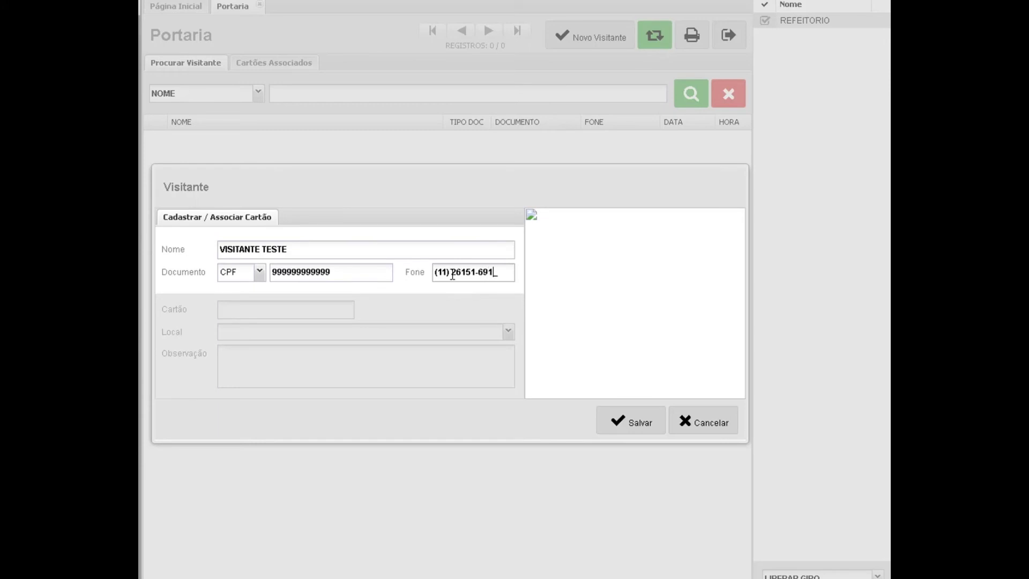
click(638, 423)
click(403, 389)
Link card 1 to VISITANTE TESTE at location SALA 11.
text(1)
click(259, 333)
click(265, 349)
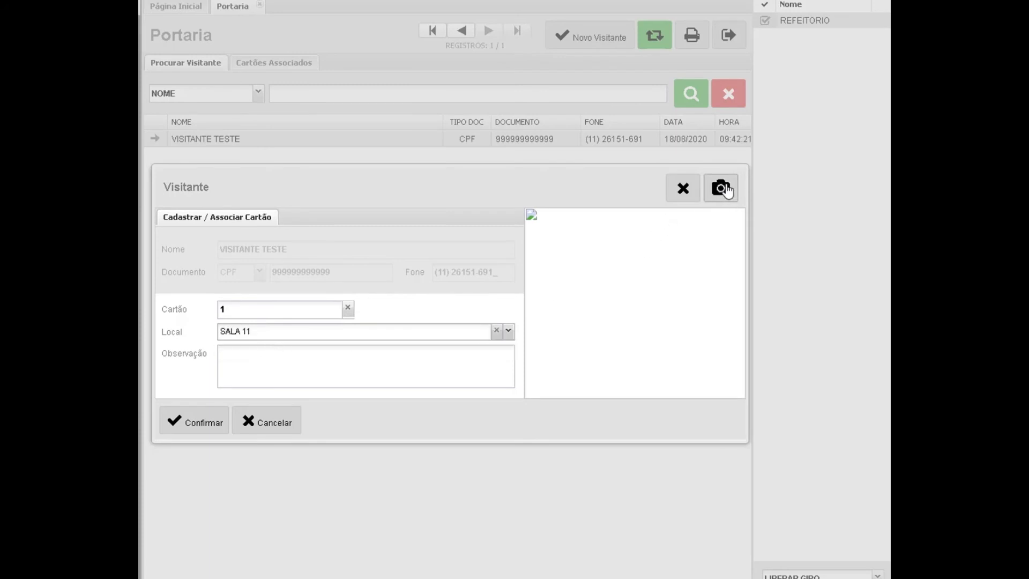
click(190, 426)
click(397, 398)
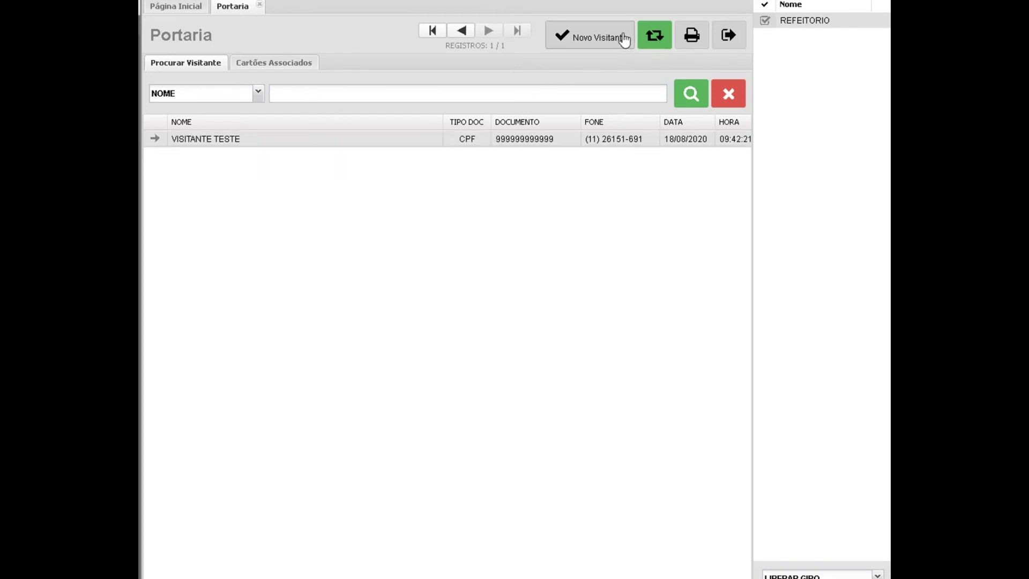
Register new visitor TESTEEEE with document and phone fields, confirming the save.
click(599, 35)
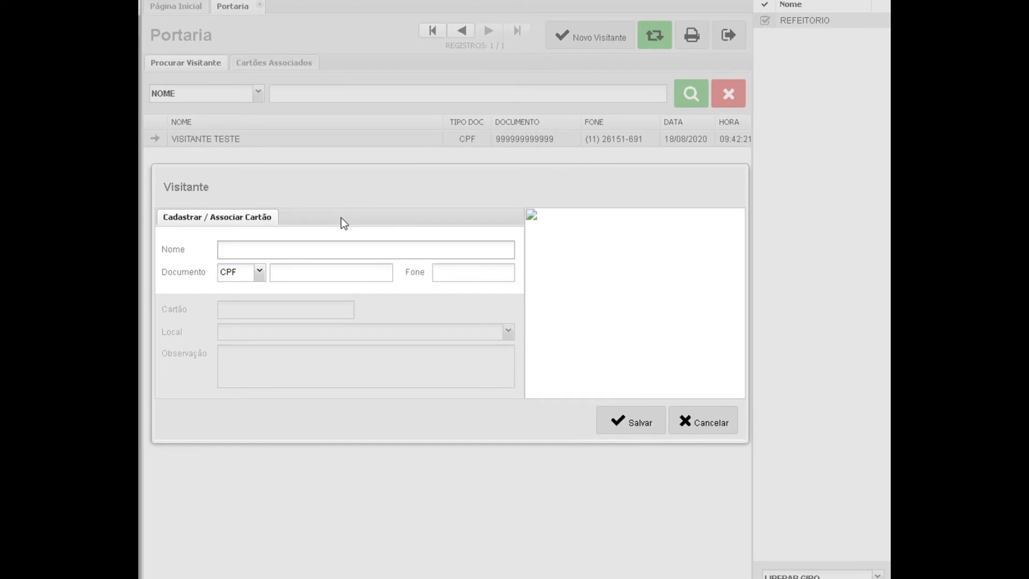
text(TESTEEEE)
click(318, 277)
key(Tab)
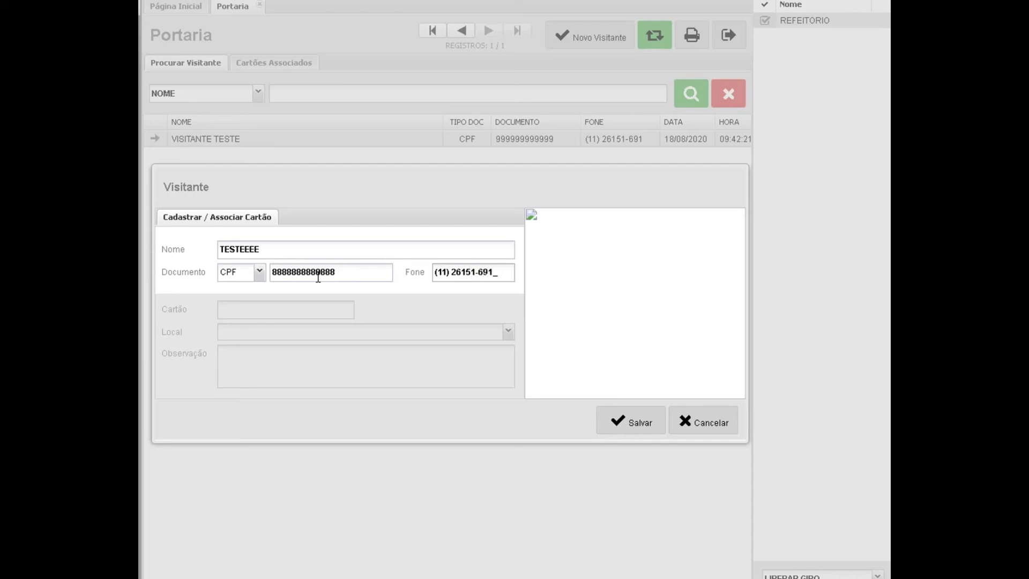
click(602, 420)
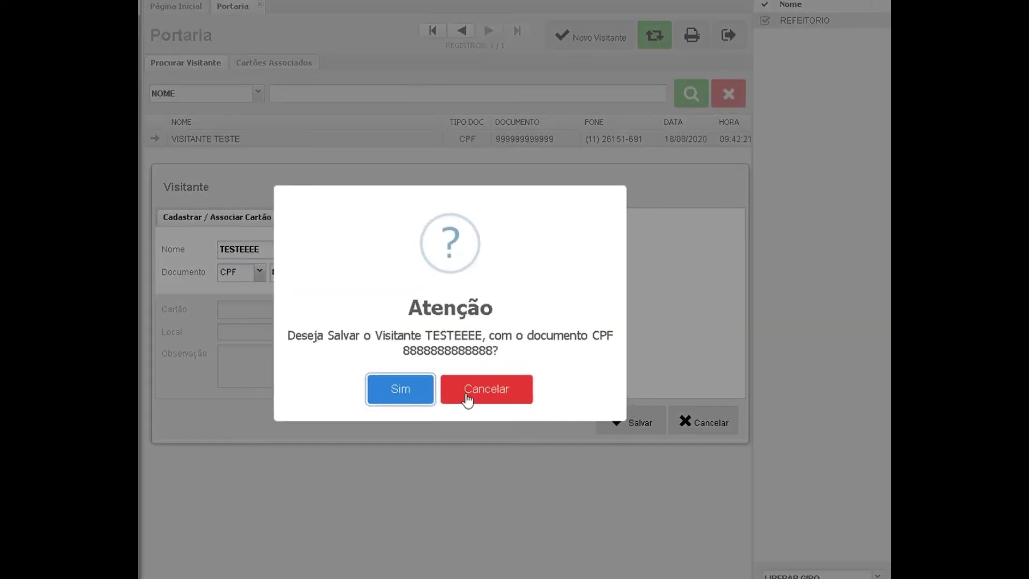
click(396, 388)
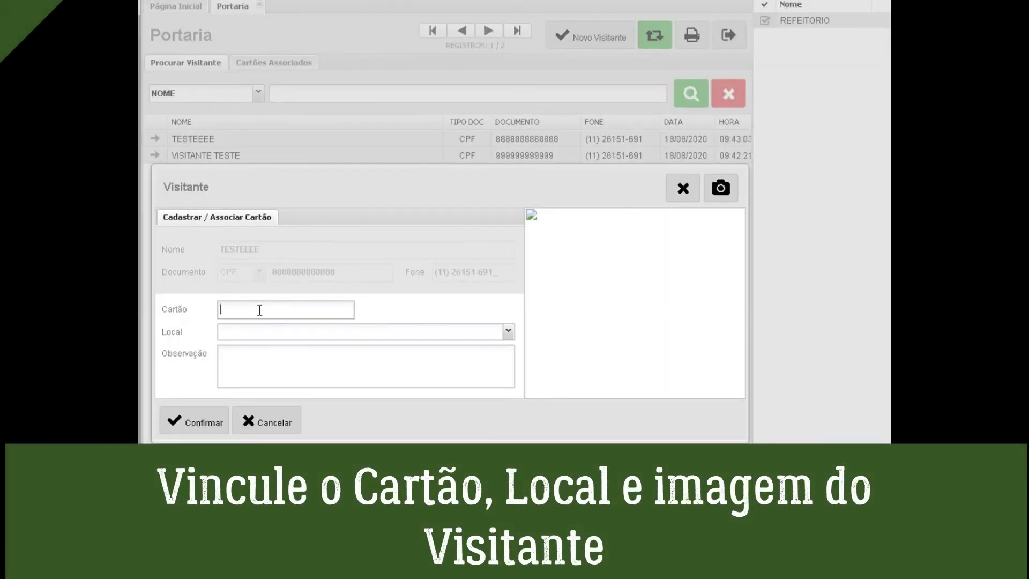
Link card 1 to TESTEEEE at SALA 11 with observation note '0'.
text(1)
click(265, 333)
click(264, 351)
click(262, 353)
text(0)
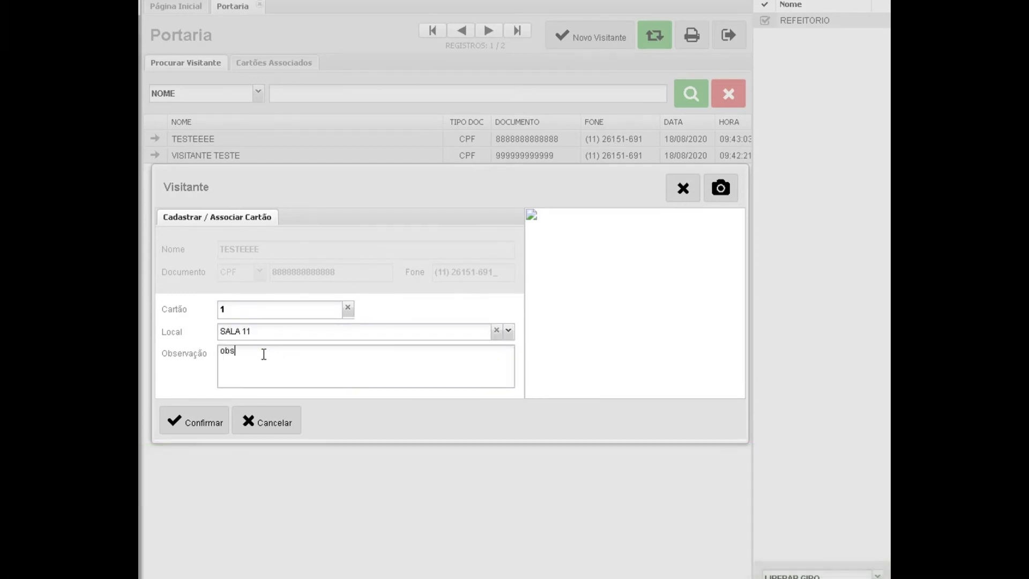
click(192, 423)
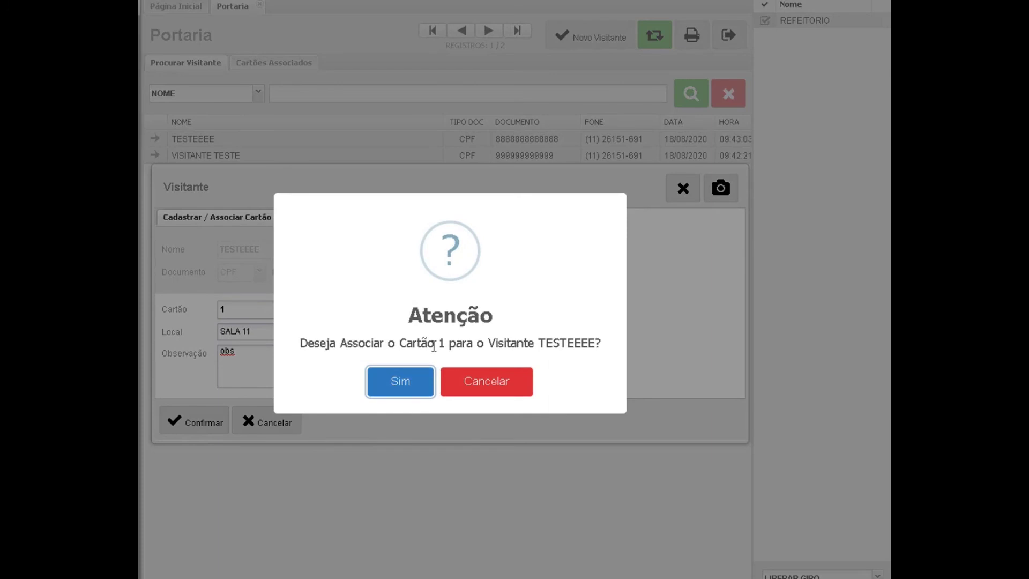
click(399, 382)
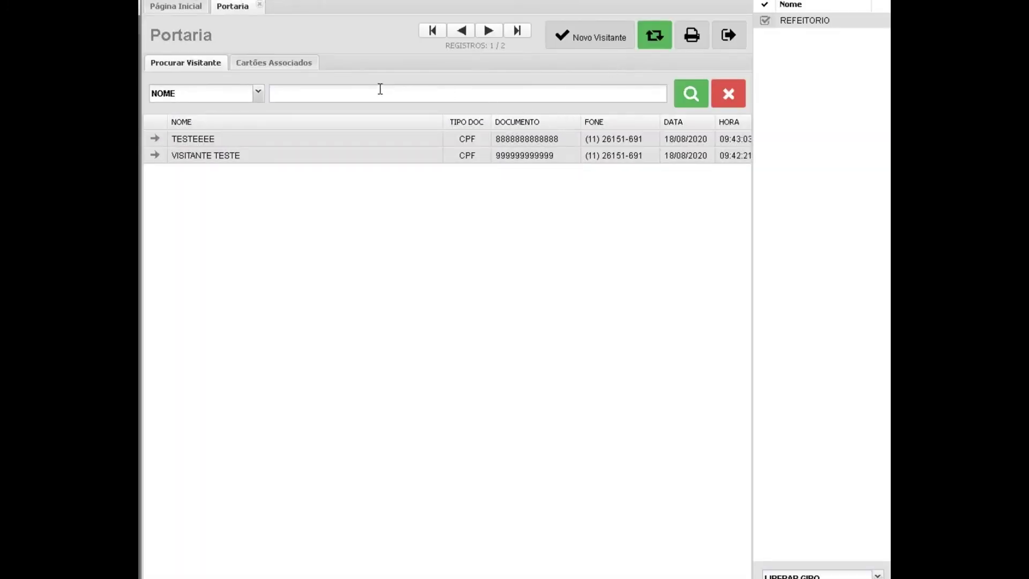
Search visitors for 'TESTEE' and open TESTEEEE.
click(379, 89)
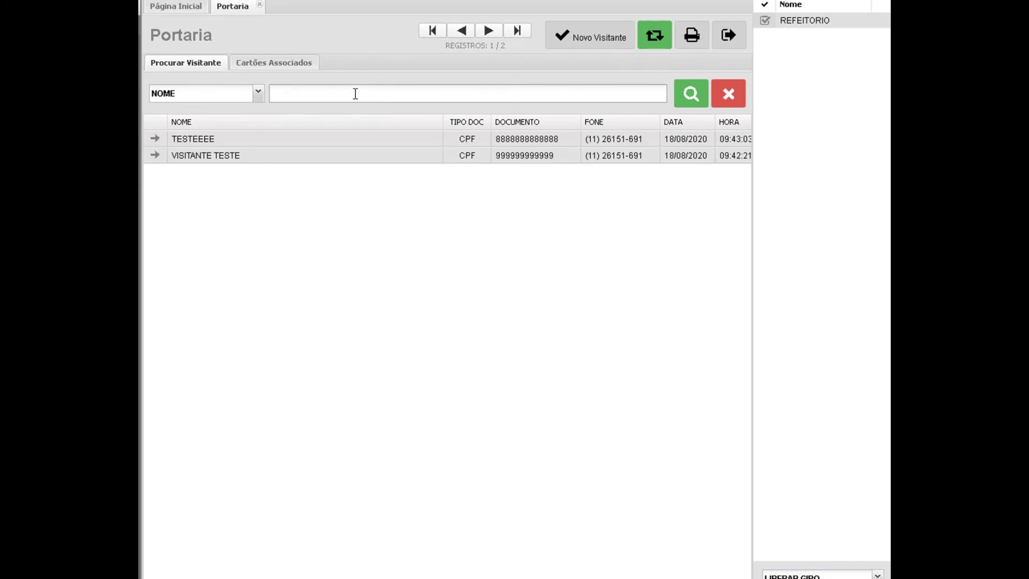
text(TE)
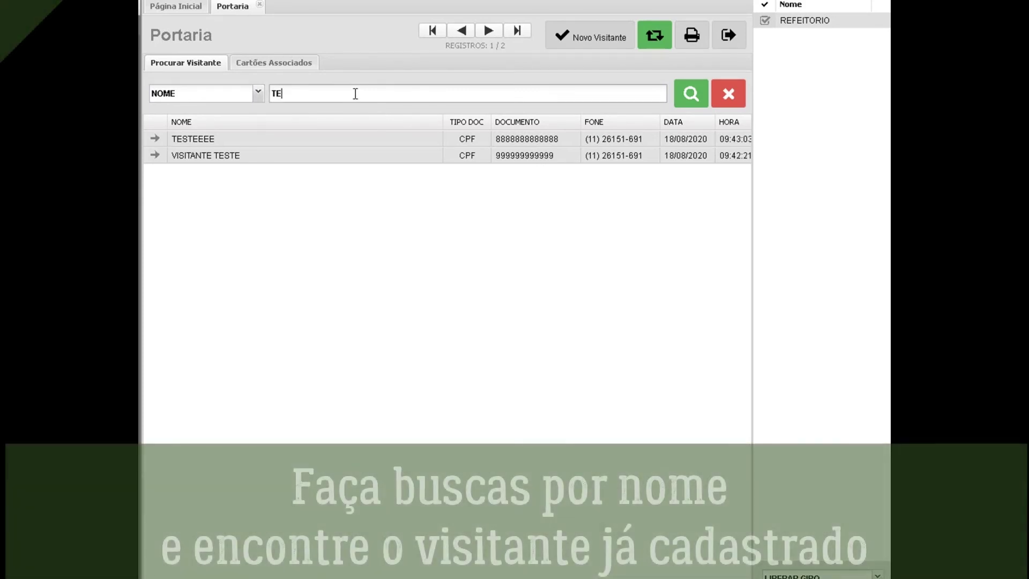
text(STEE)
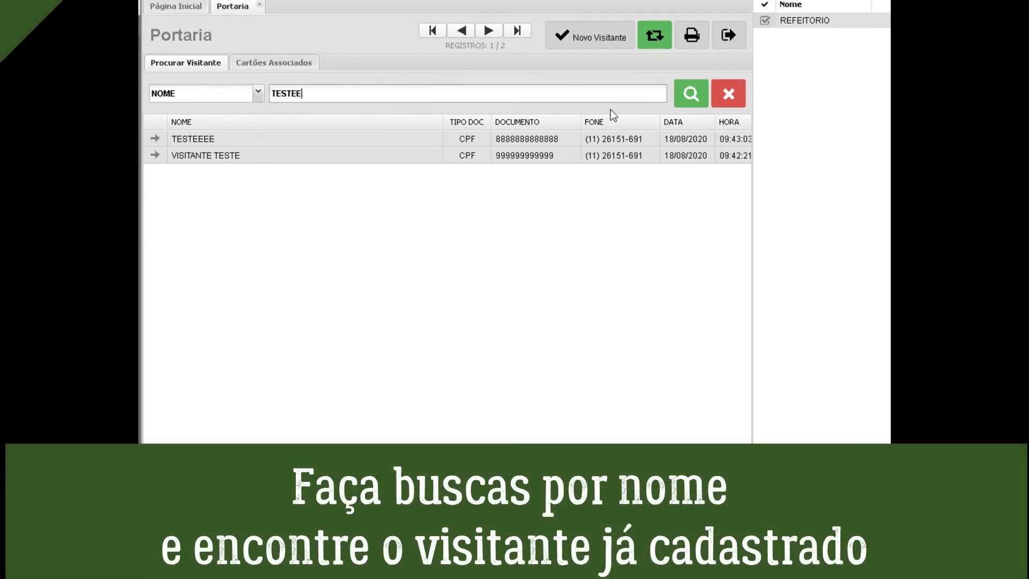
click(690, 94)
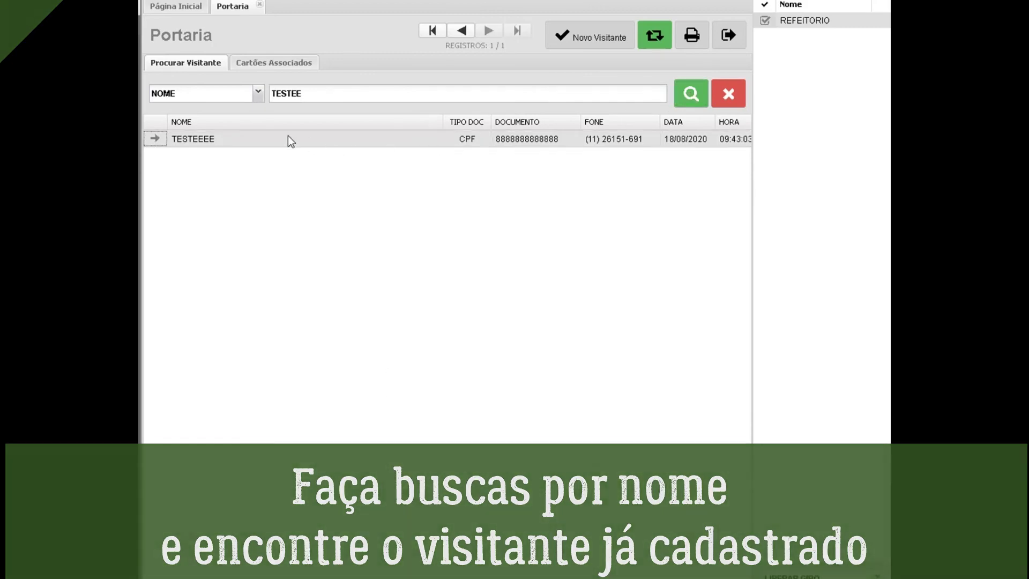
double_click(288, 138)
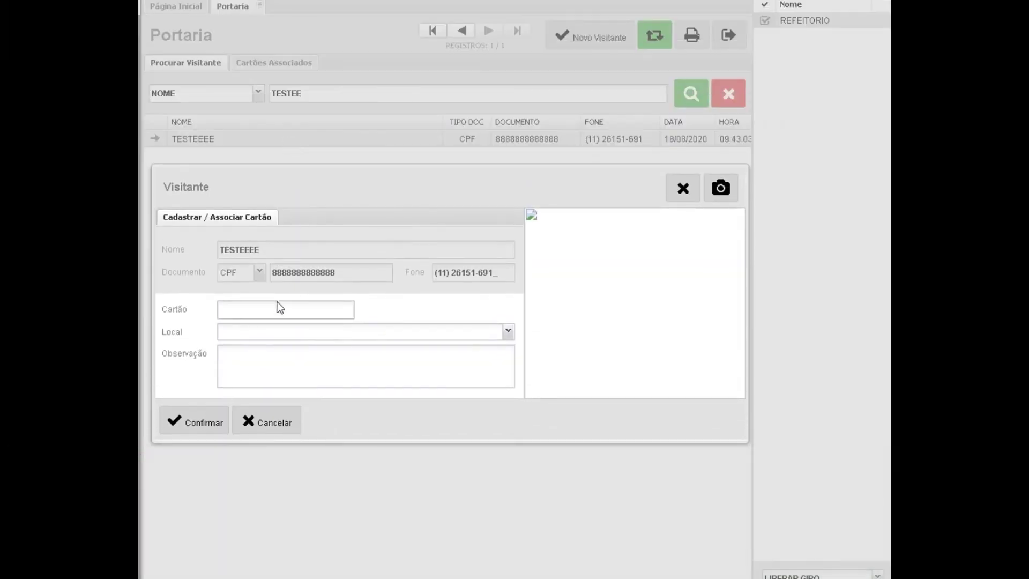
Re-link card 1 to TESTEEEE at SALA 11 and view Cartões Associados.
text(1)
click(280, 336)
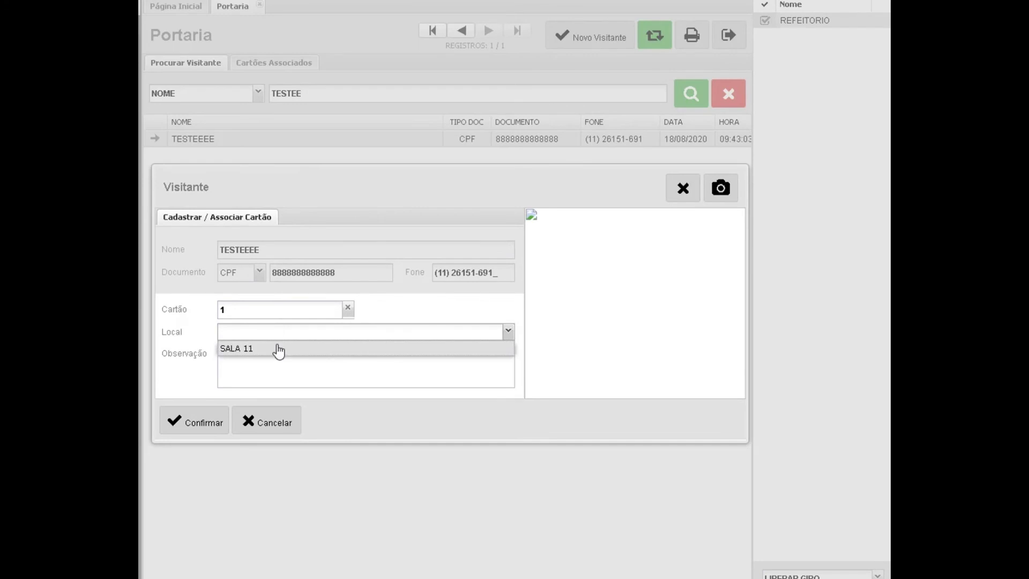
click(277, 352)
click(260, 358)
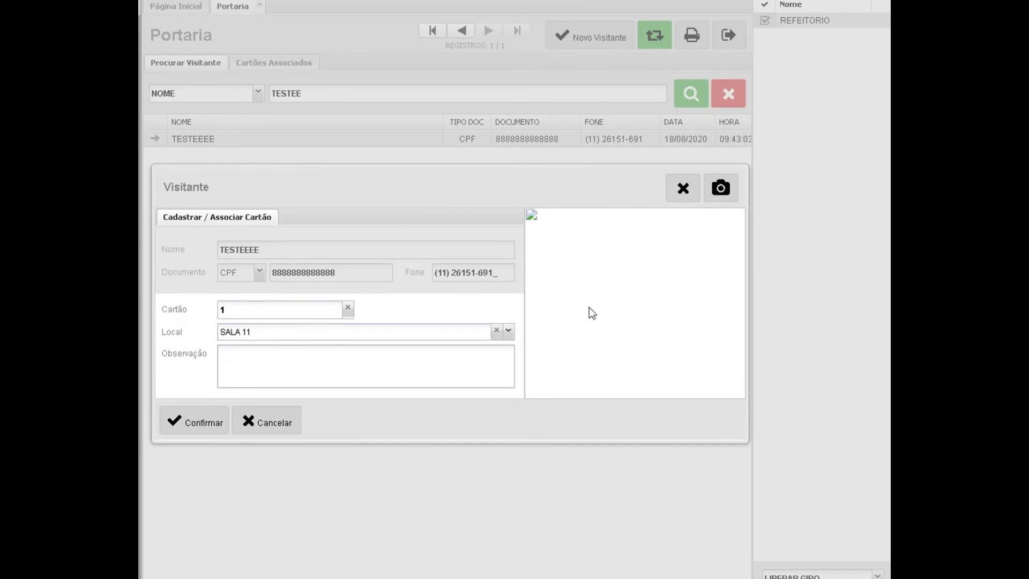
click(195, 423)
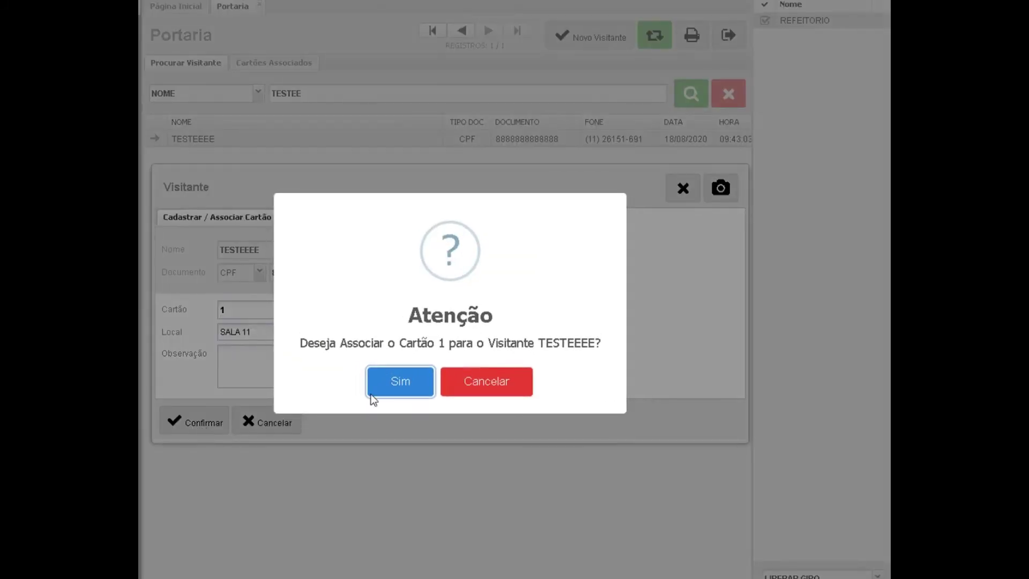
click(384, 384)
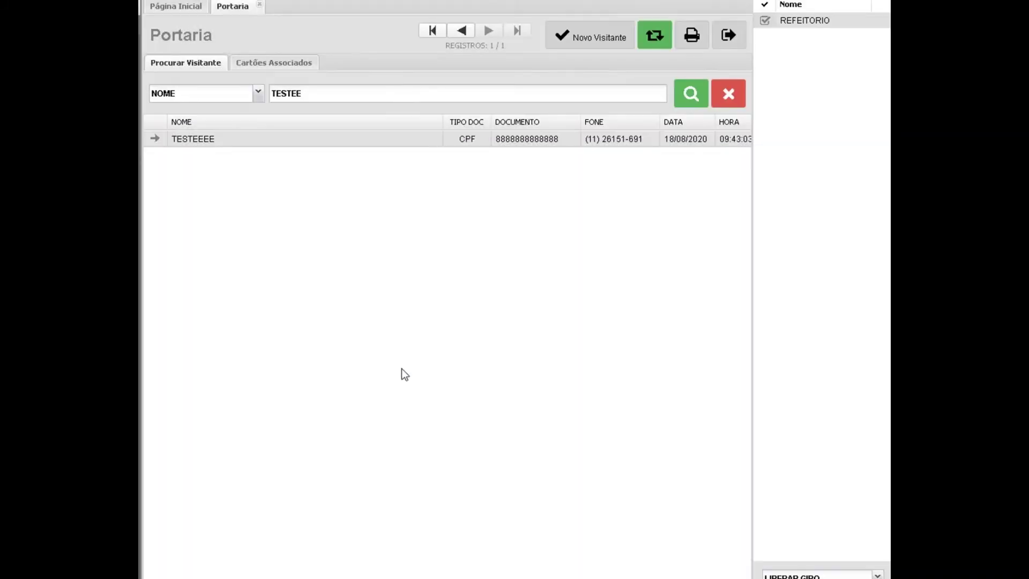
click(278, 65)
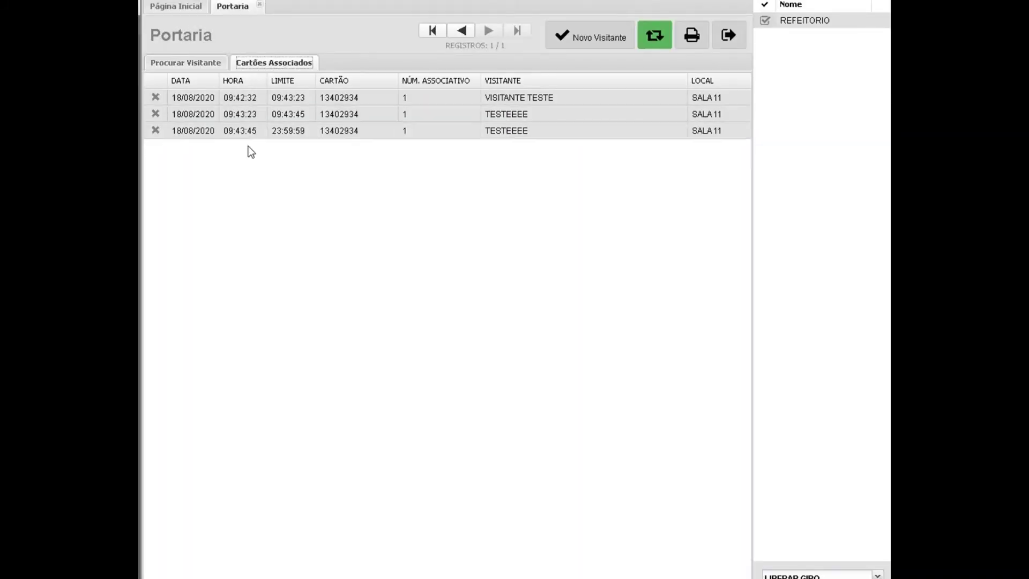
Delete the third and second rows of Cartões Associados, confirming each deletion.
click(156, 131)
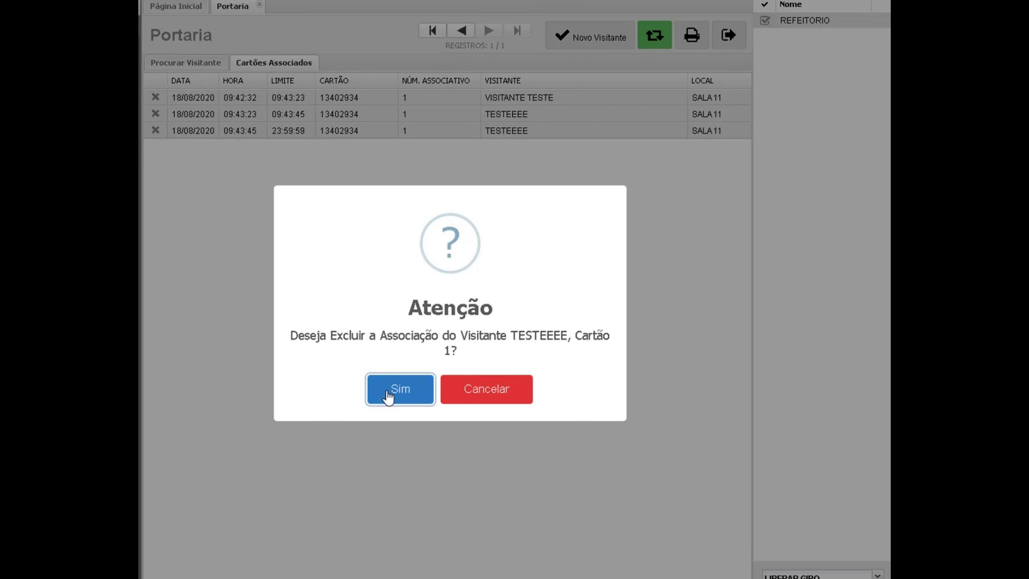
click(388, 391)
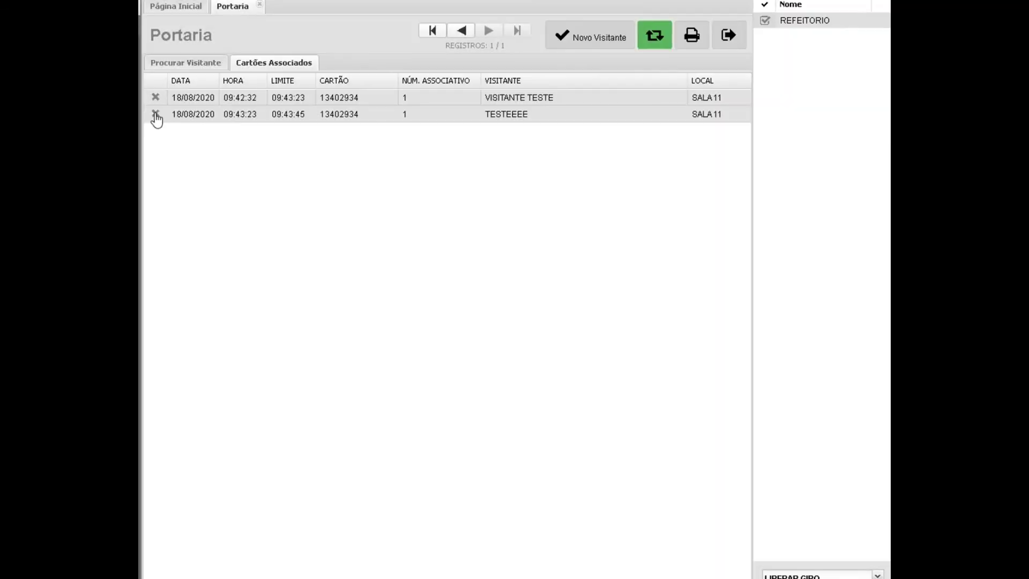
click(155, 114)
click(400, 390)
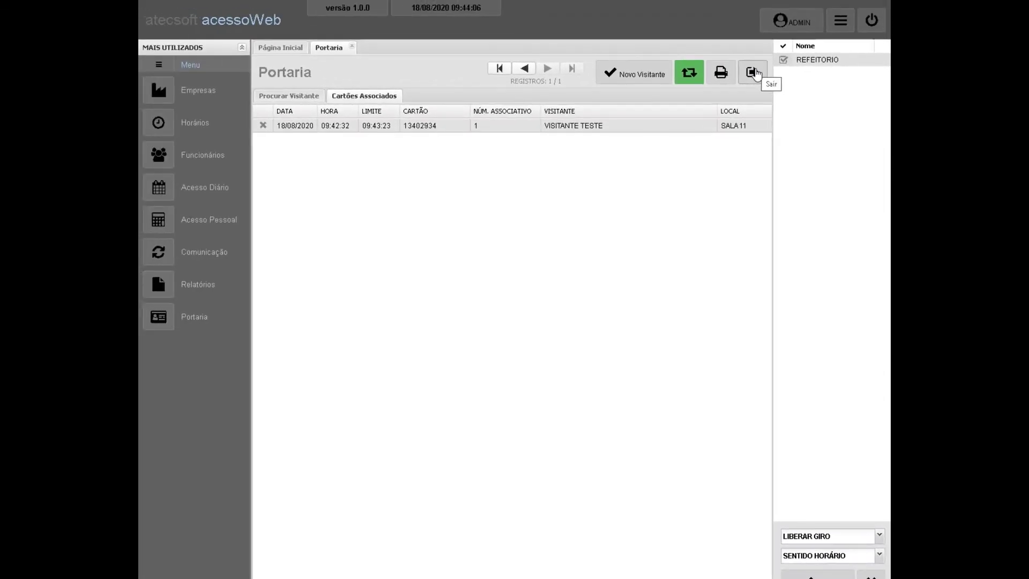
Close the visitor desk and start a new user named PORTEIRO in user management.
click(754, 73)
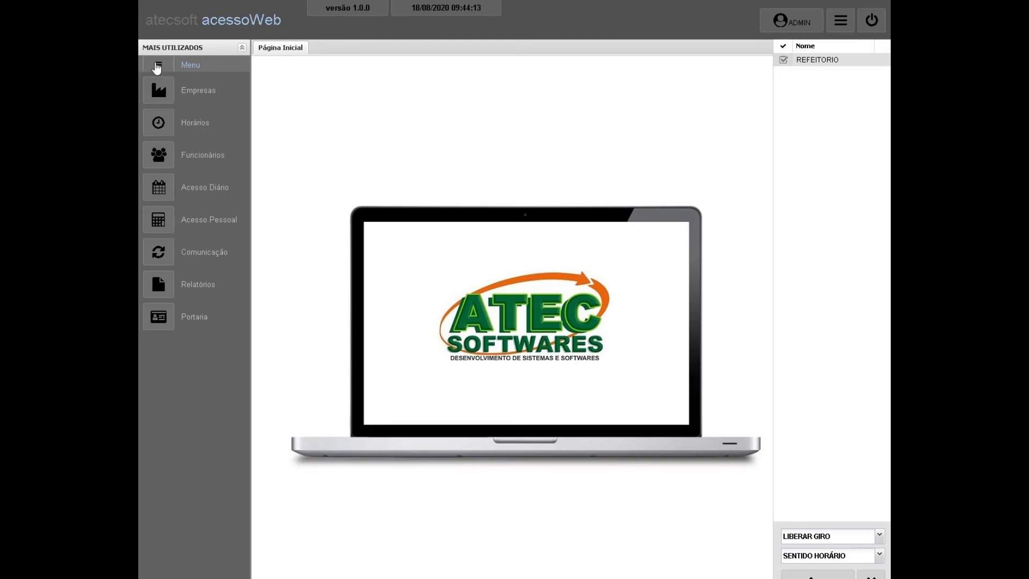
click(156, 66)
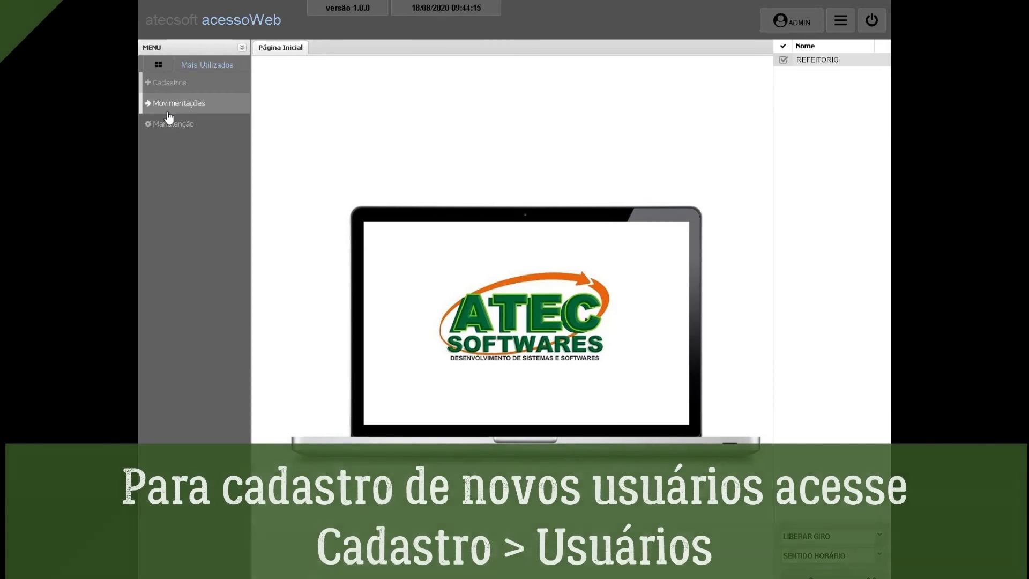
click(165, 83)
click(178, 330)
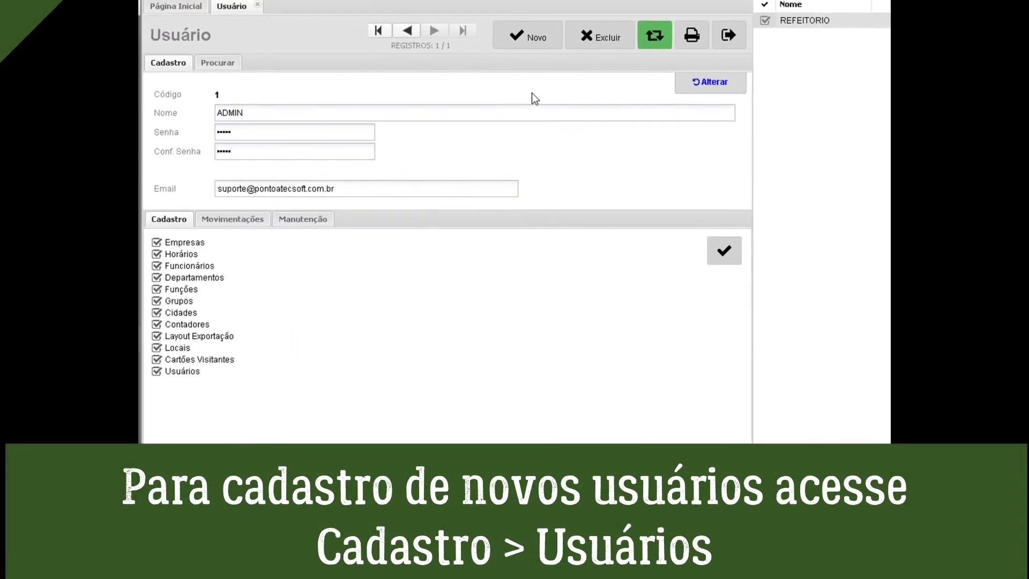
click(533, 35)
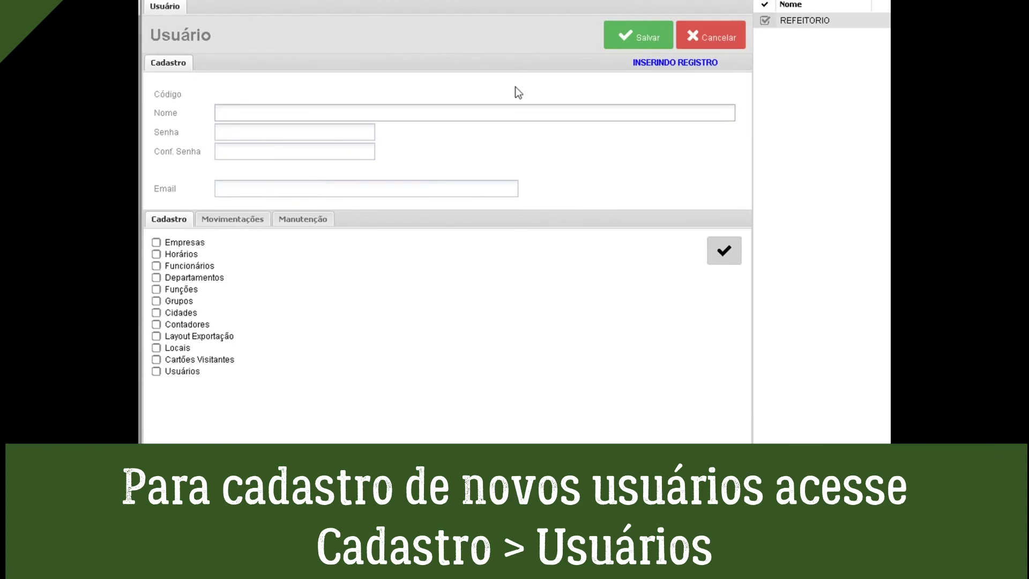
text(PORTEIRO)
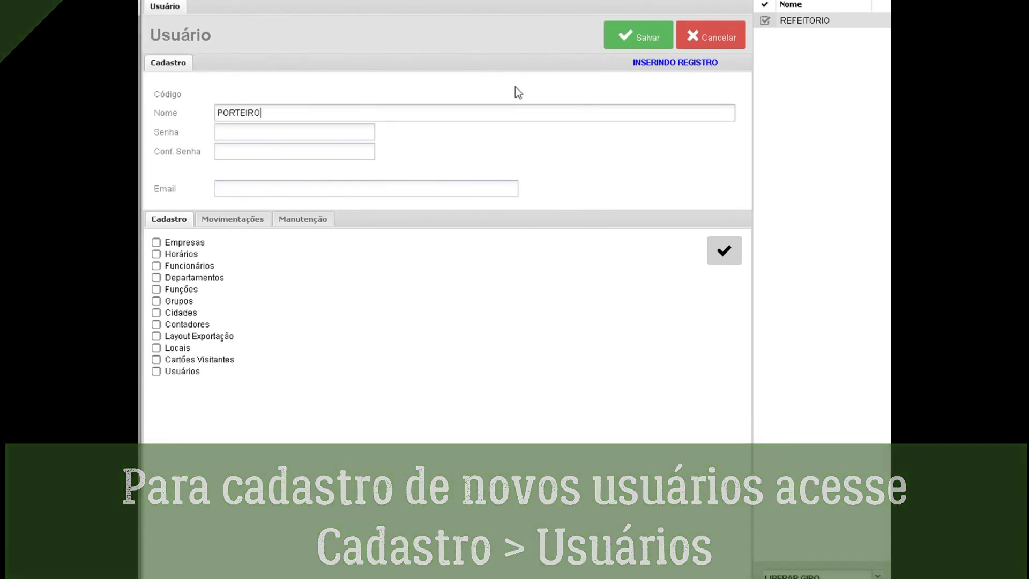
Enter and confirm the PORTEIRO password, then paste the user's e-mail address.
click(303, 131)
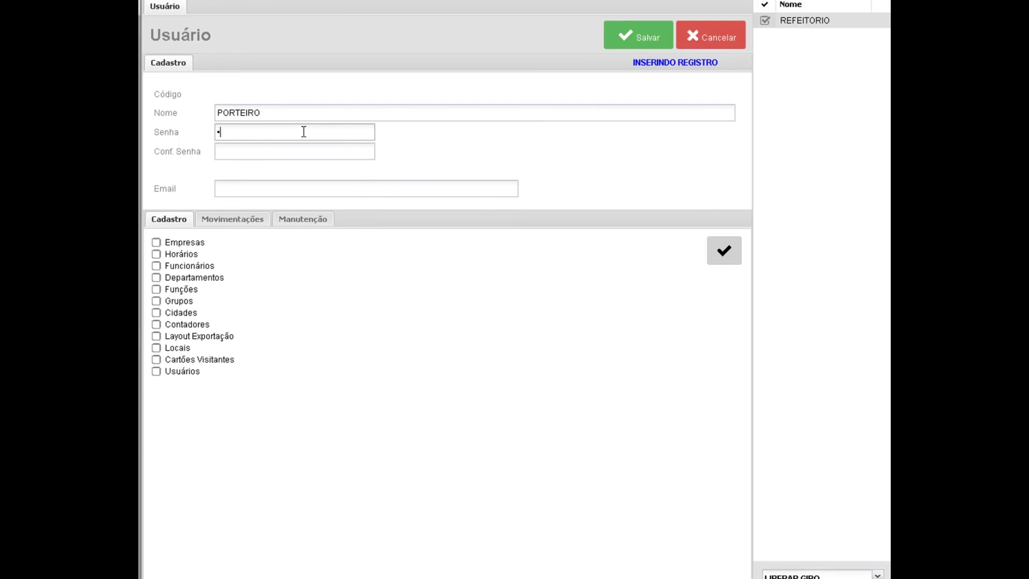
click(287, 149)
click(262, 181)
key(ctrl+v)
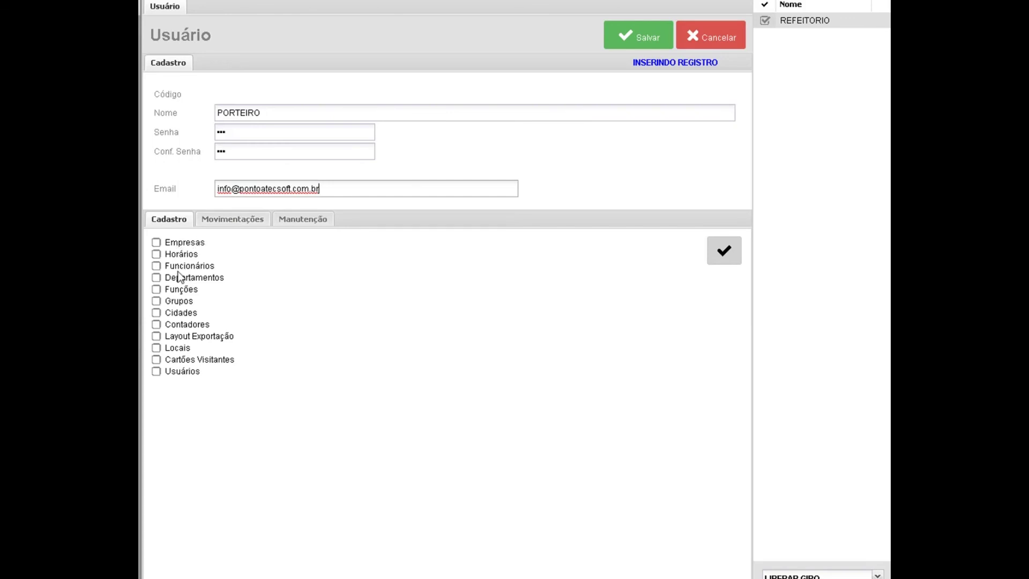
Grant Cartões Visitantes, Locais and Portaria permissions, and review the Manutenção permissions.
click(156, 360)
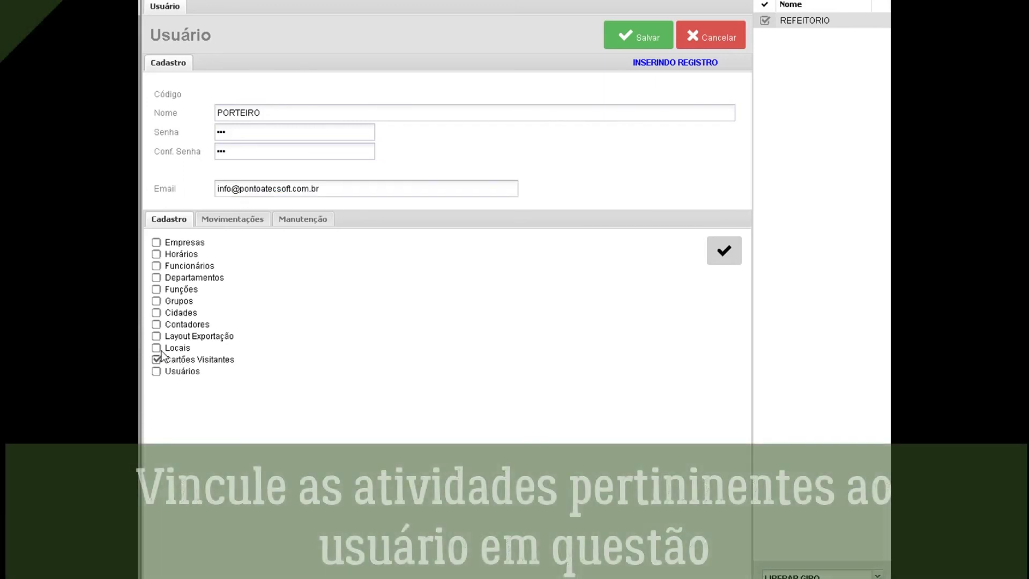
click(176, 348)
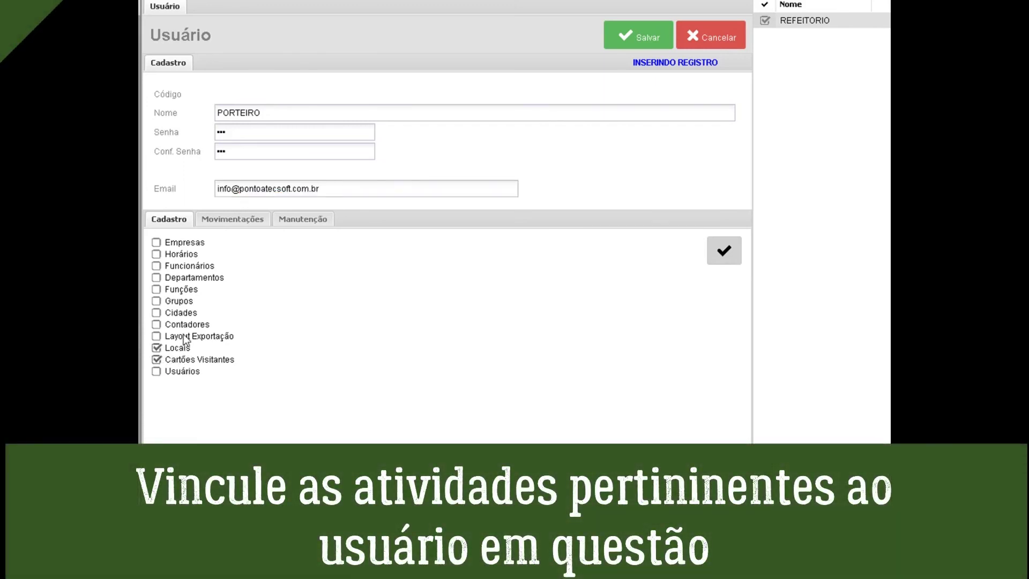
click(224, 221)
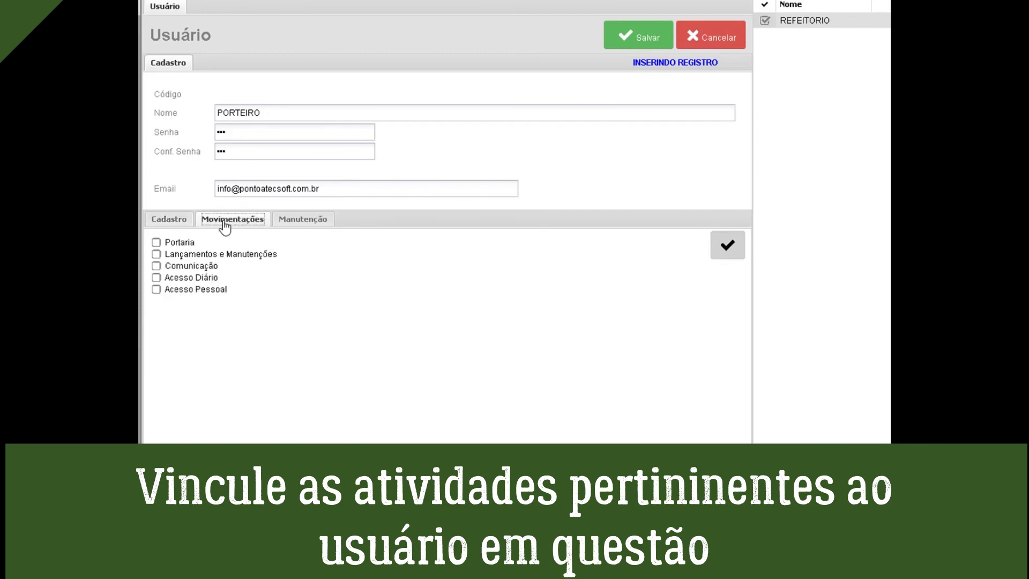
click(156, 243)
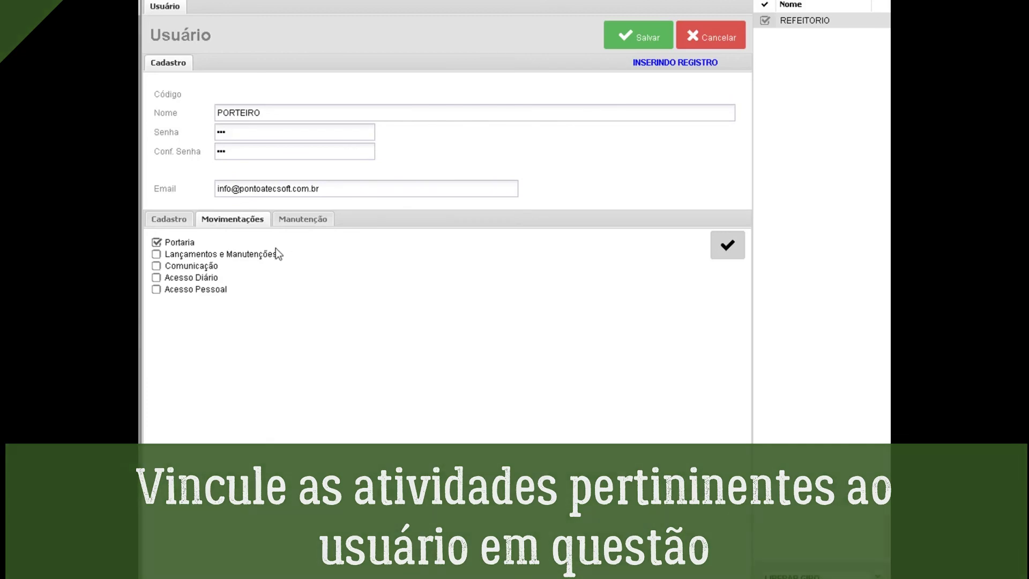
click(301, 223)
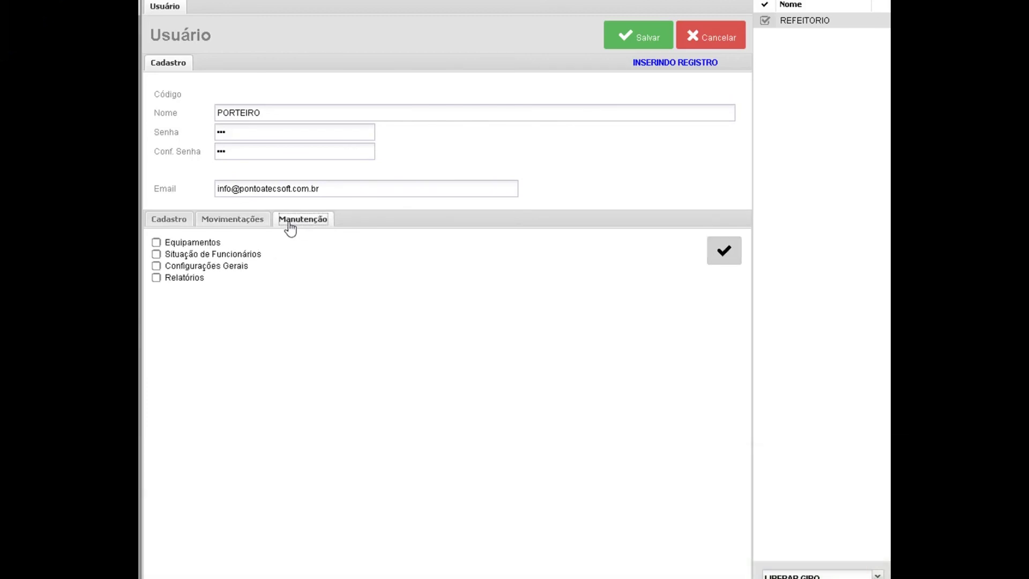
click(171, 223)
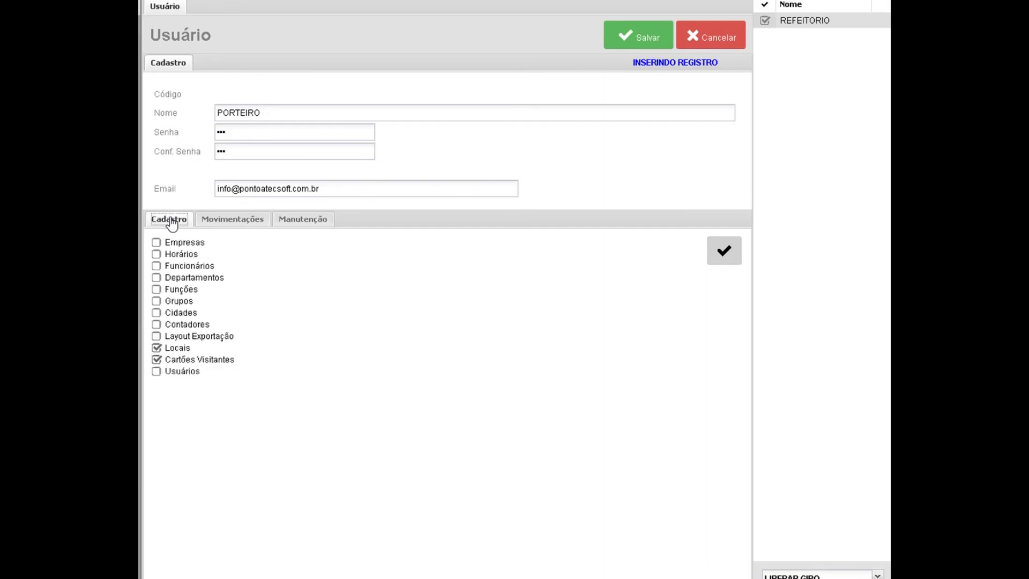
Save the PORTEIRO user, log out of the admin session and sign in as porteiro.
click(644, 38)
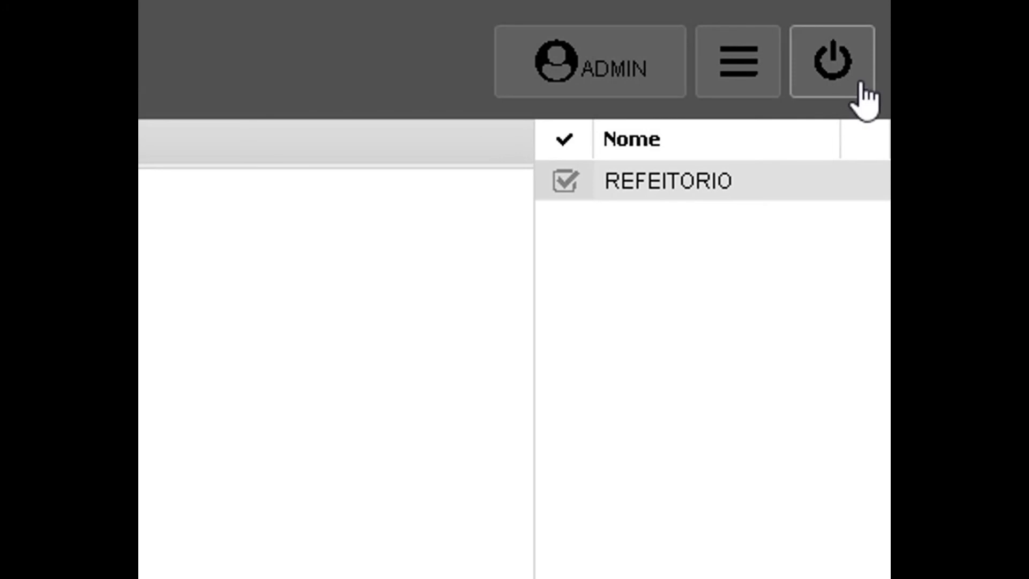
click(864, 68)
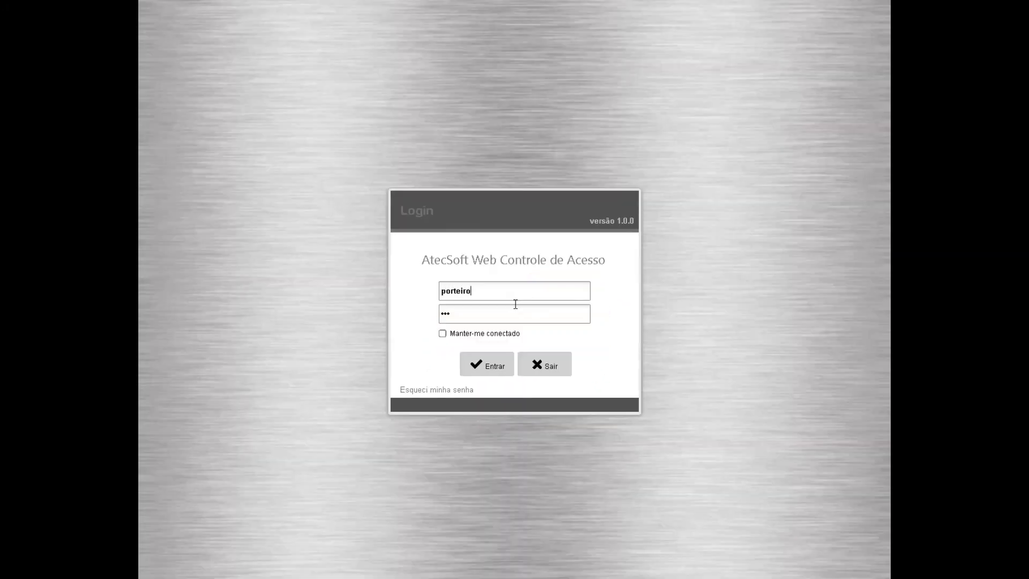
click(497, 363)
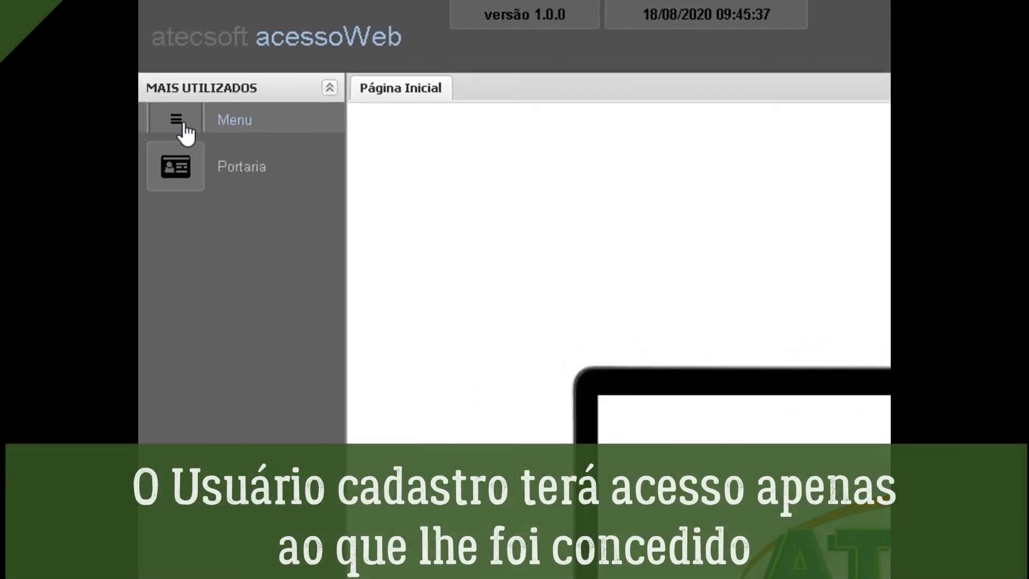
Check which Cadastro, Movimentações and Manutenção features the porteiro menu offers.
click(169, 84)
click(174, 152)
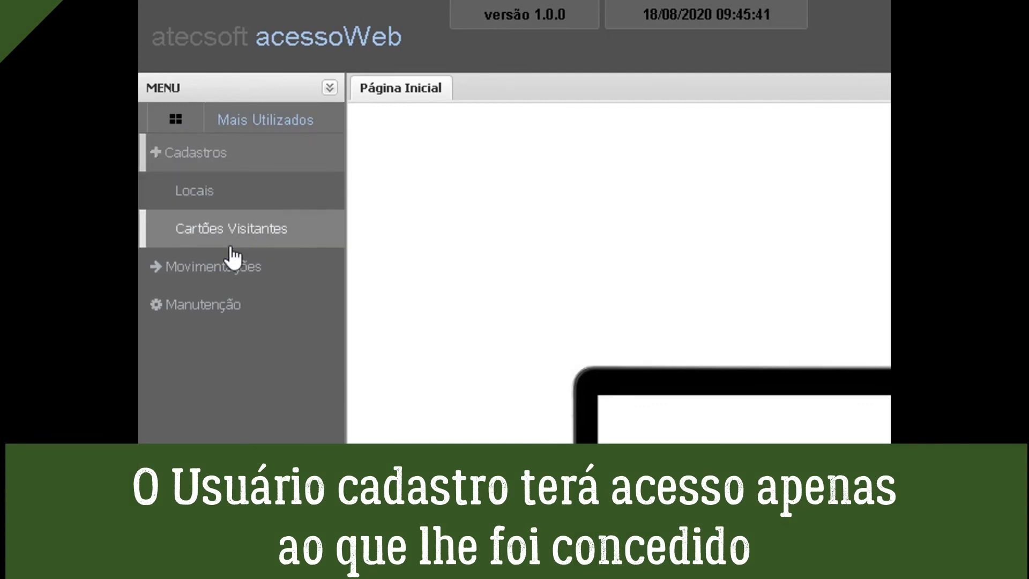
click(216, 269)
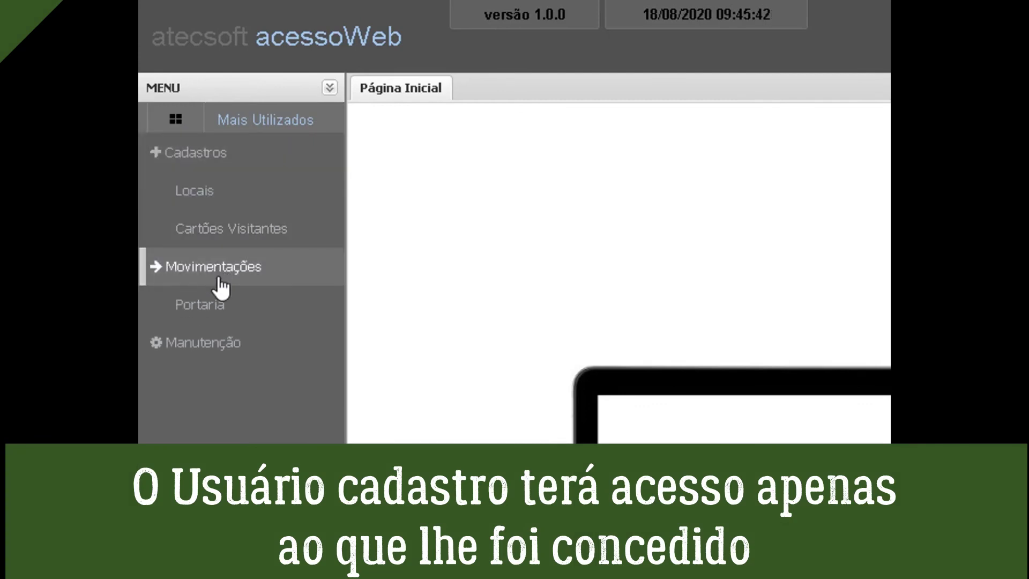
click(220, 345)
click(176, 123)
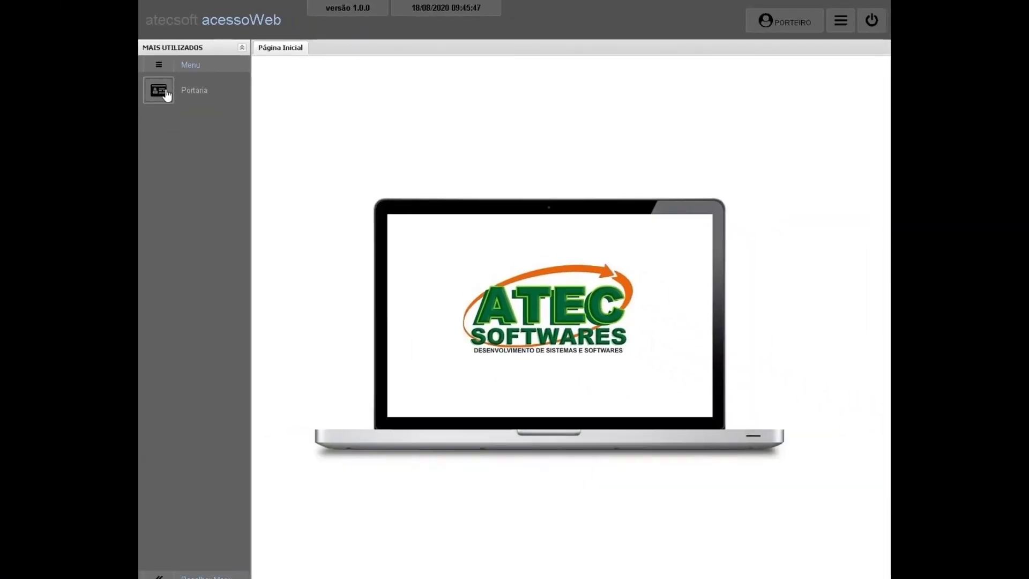
Open Portaria, try a new visitor registration, cancel it and close the screen.
click(166, 95)
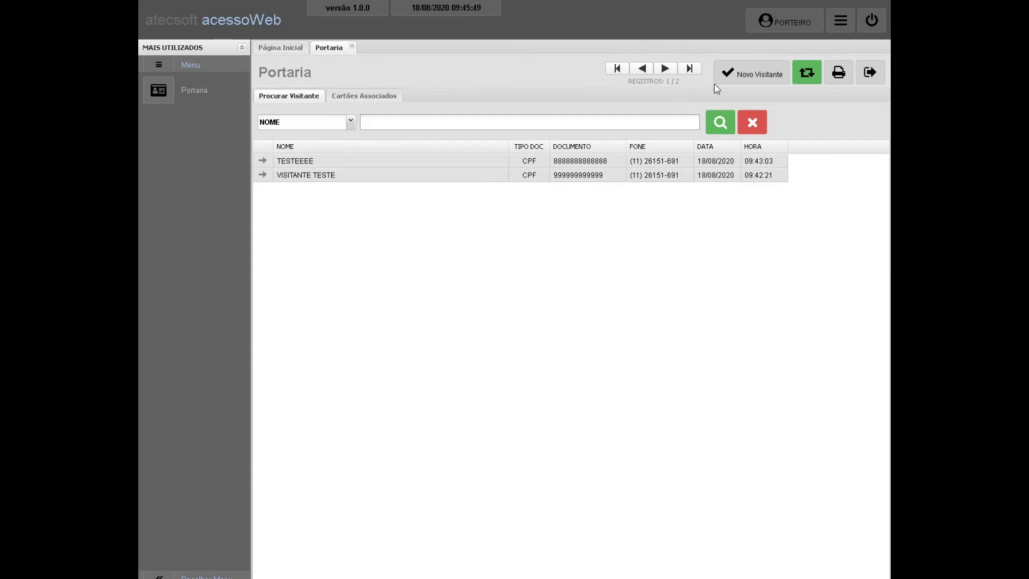
click(751, 75)
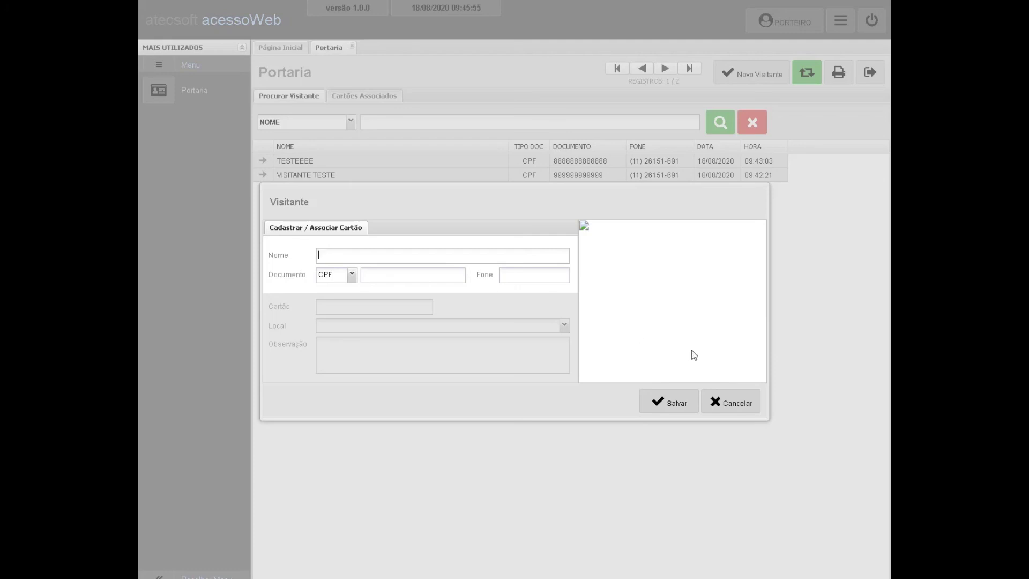
click(741, 403)
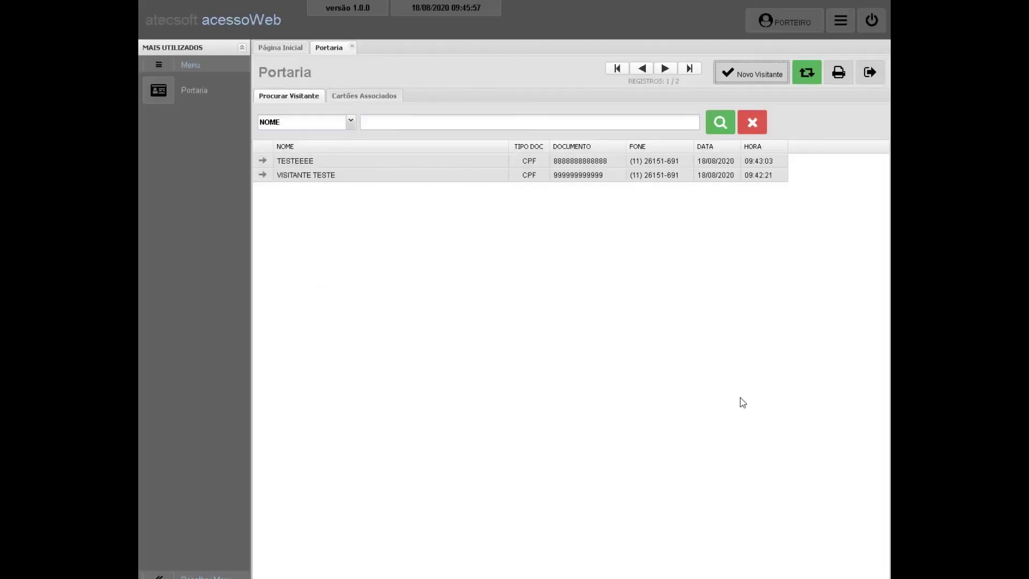
click(873, 80)
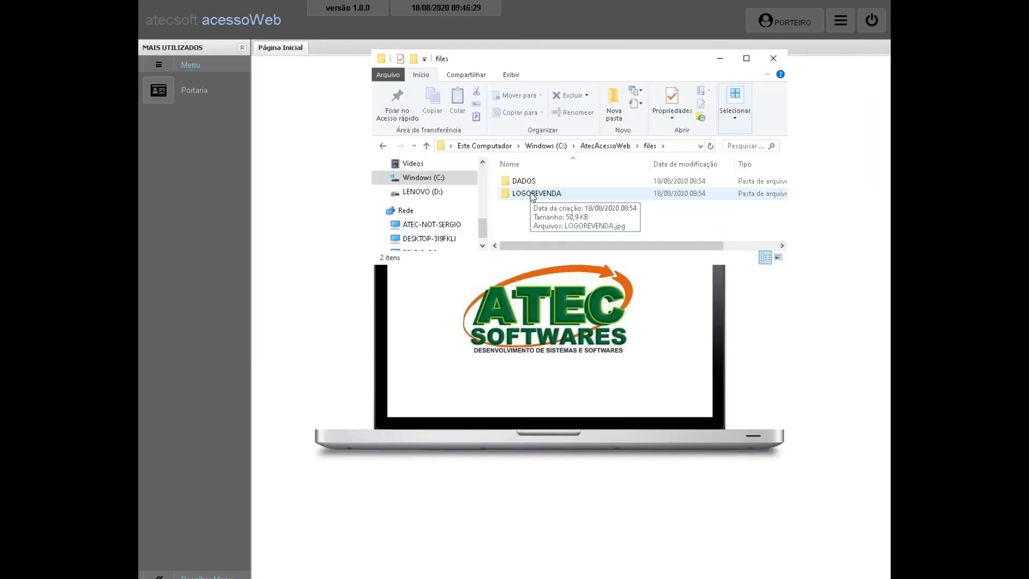
Browse the LOGOREVENDA and DADOS folders (ATECSOFT_WEB.FDB), then exit acessoWeb with Sair.
double_click(532, 194)
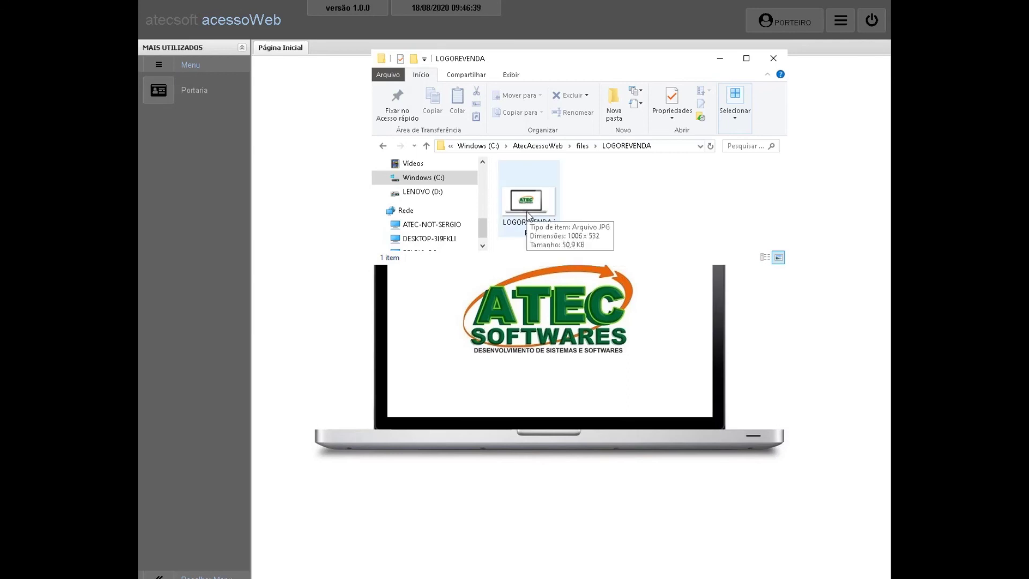
click(426, 145)
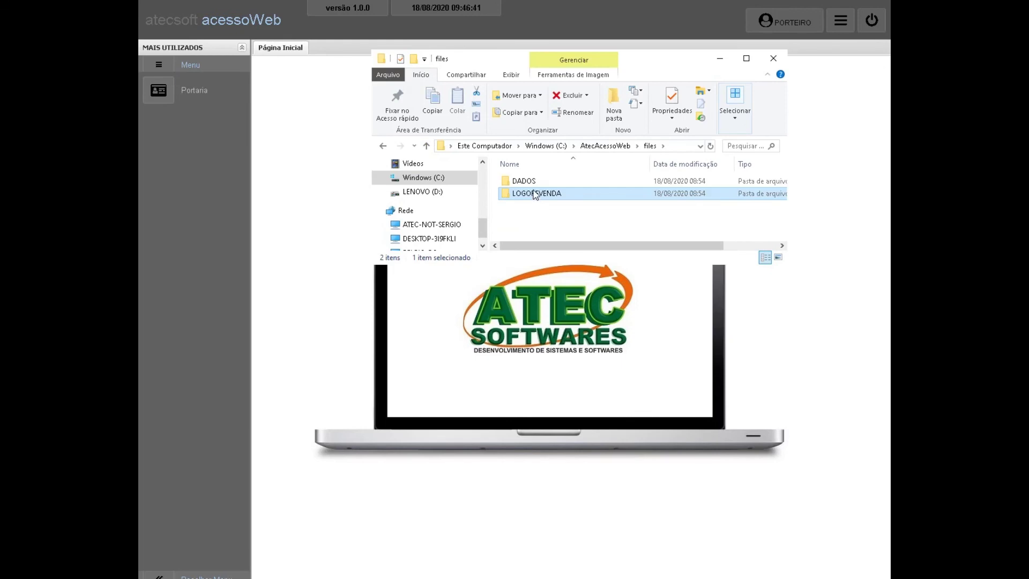
double_click(531, 182)
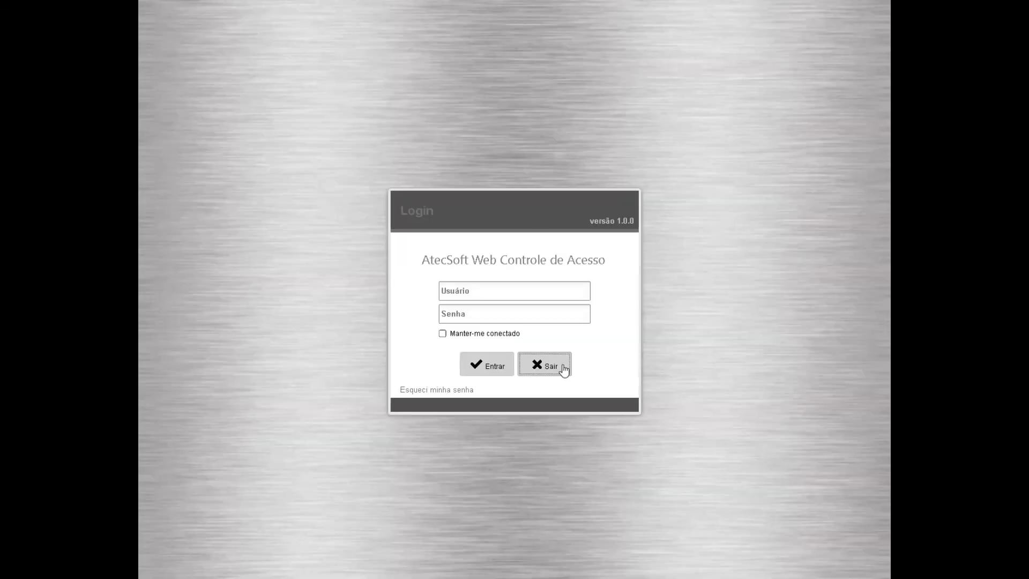
click(559, 366)
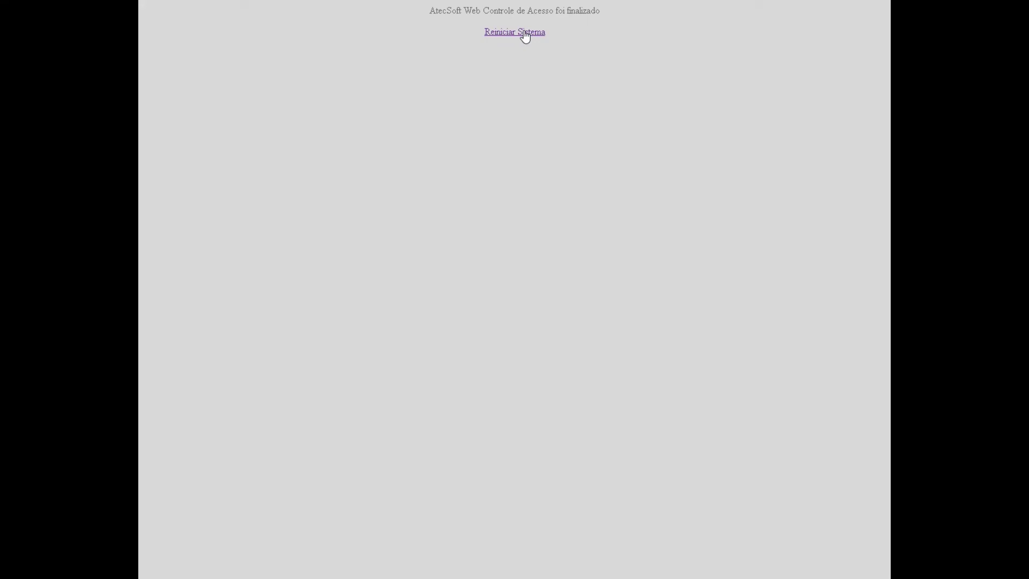
Restart acessoWeb and move the Firebird and Instal_AtecAcessoWeb installers away from the AtecAcessoWeb shortcut.
click(523, 33)
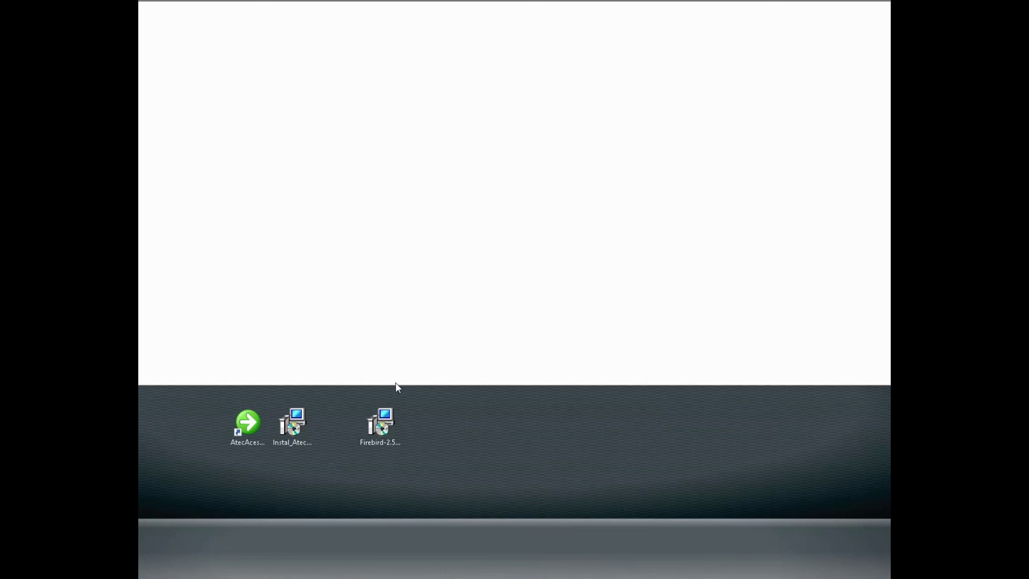
drag(381, 425, 577, 435)
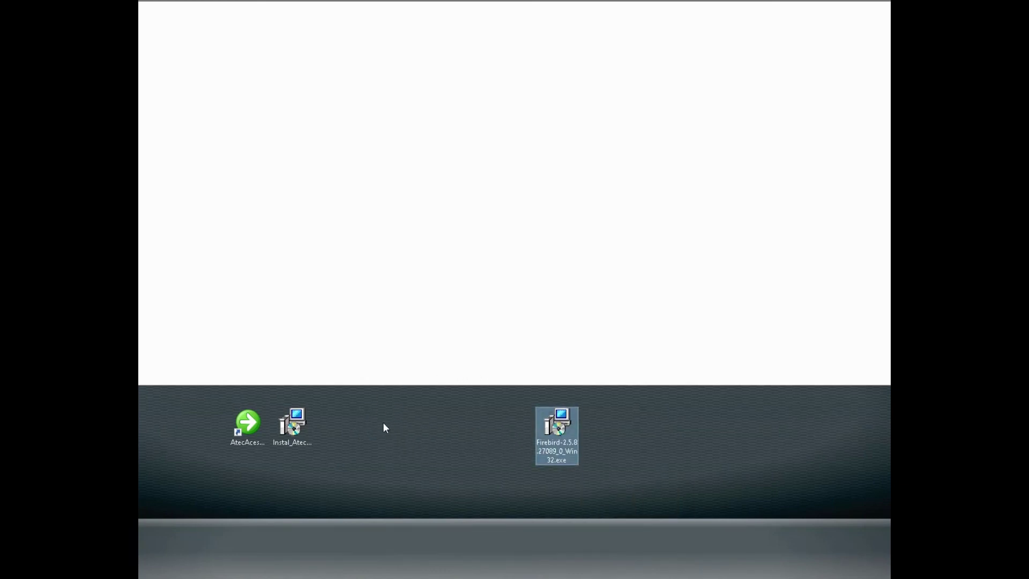
click(306, 427)
drag(305, 427, 498, 436)
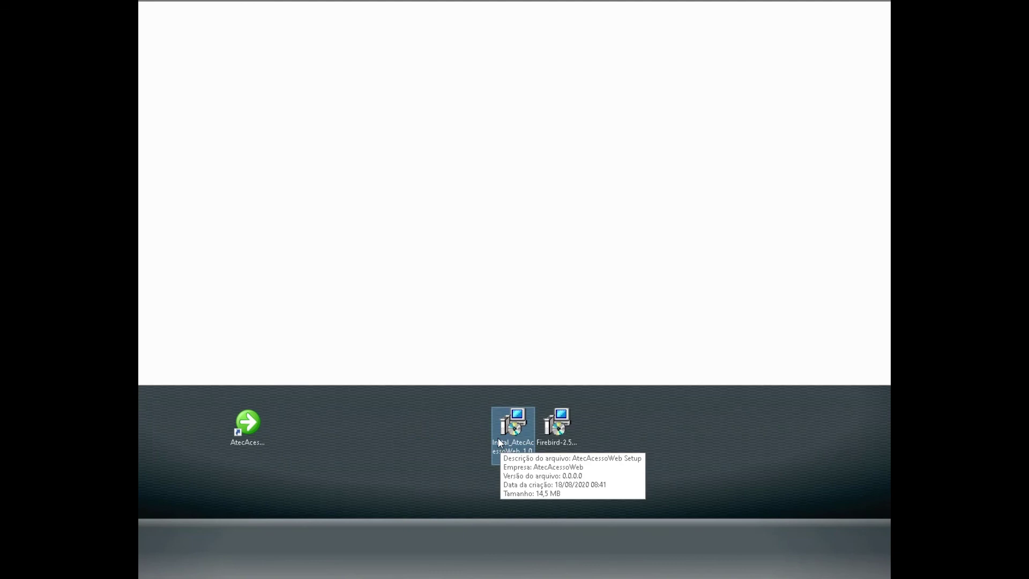
drag(442, 377, 609, 490)
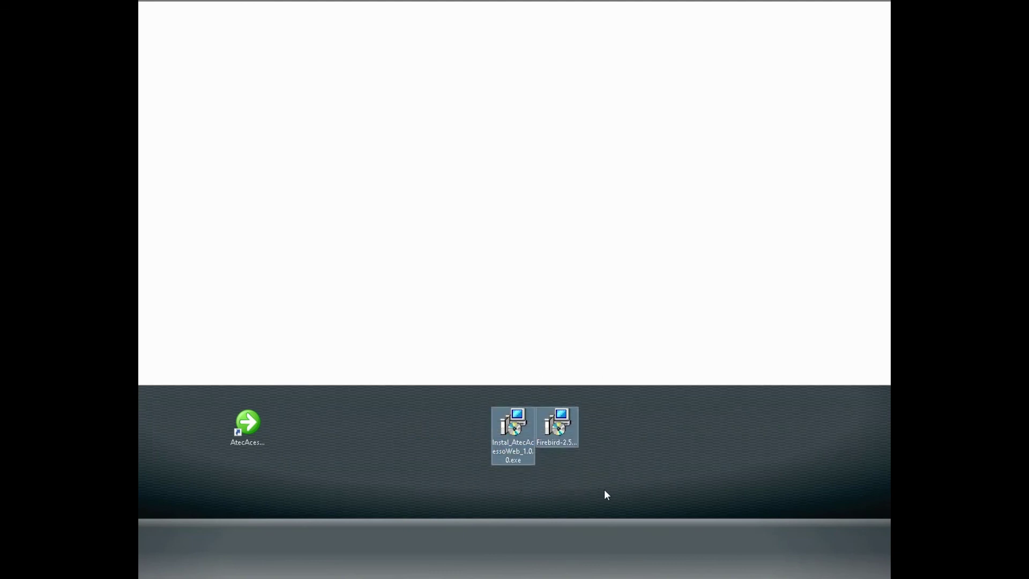
click(249, 423)
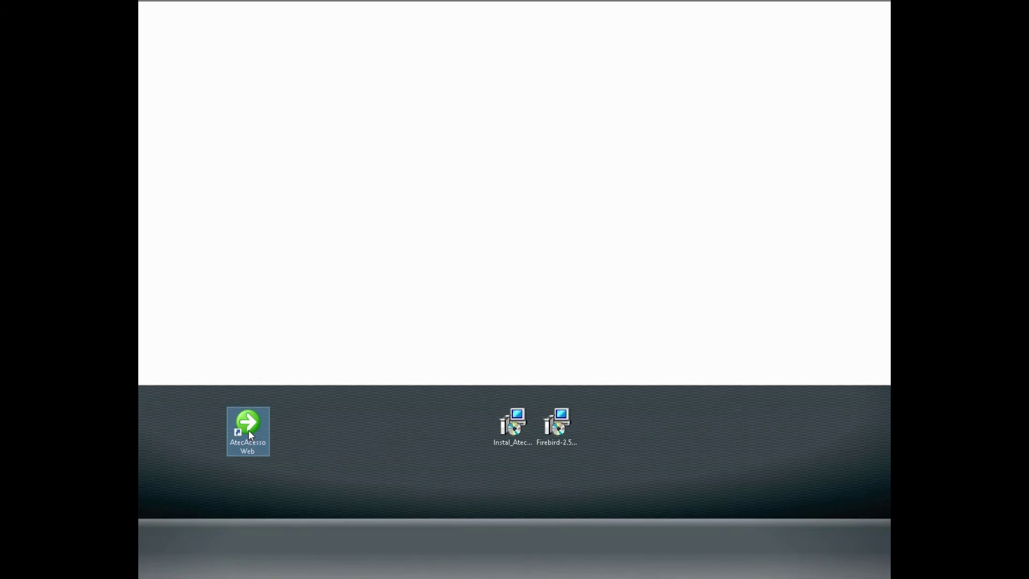